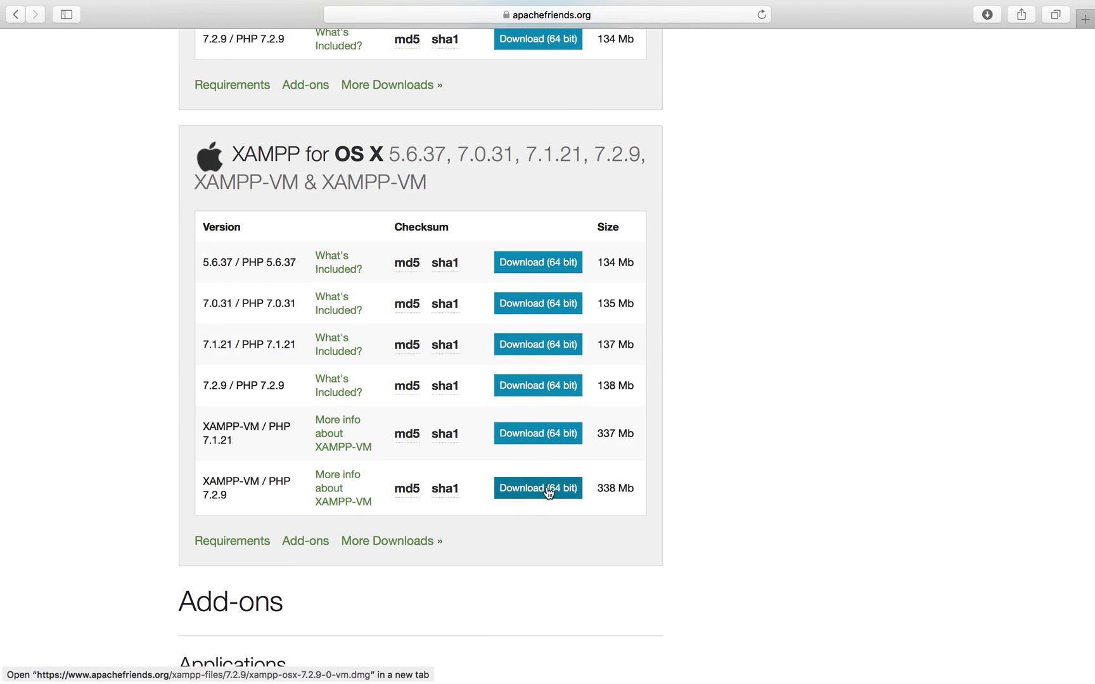
Step: Open xampp-osx-7.2.9-0-vm.dmg from Safari's Downloads list to mount the XAMPP installer
click(986, 15)
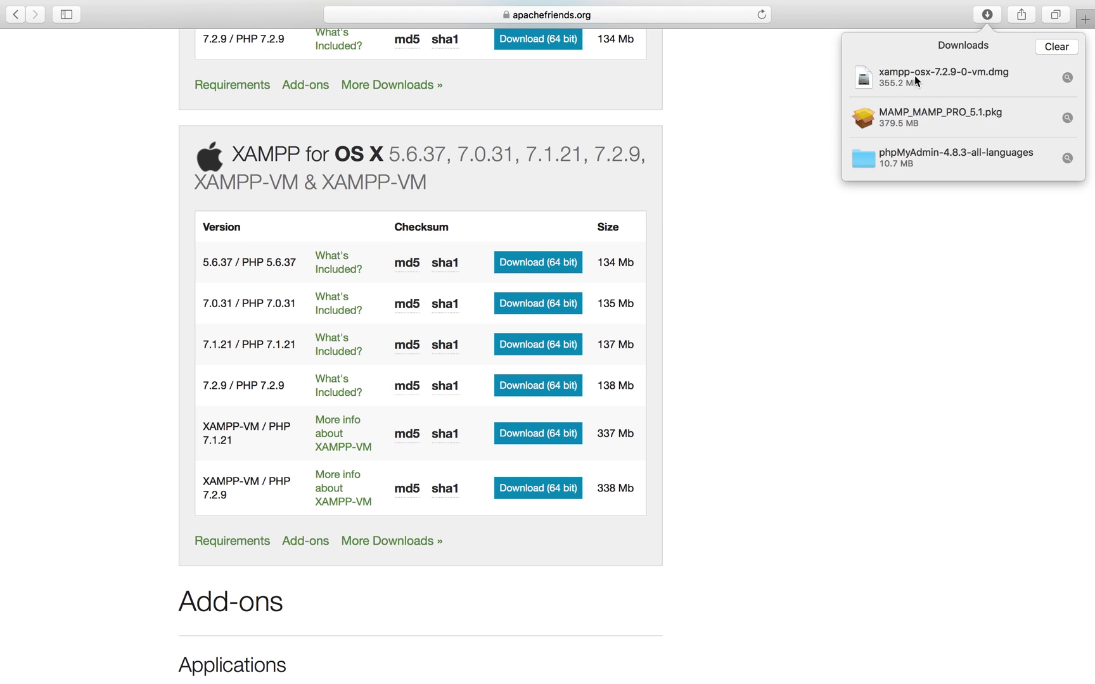
click(948, 81)
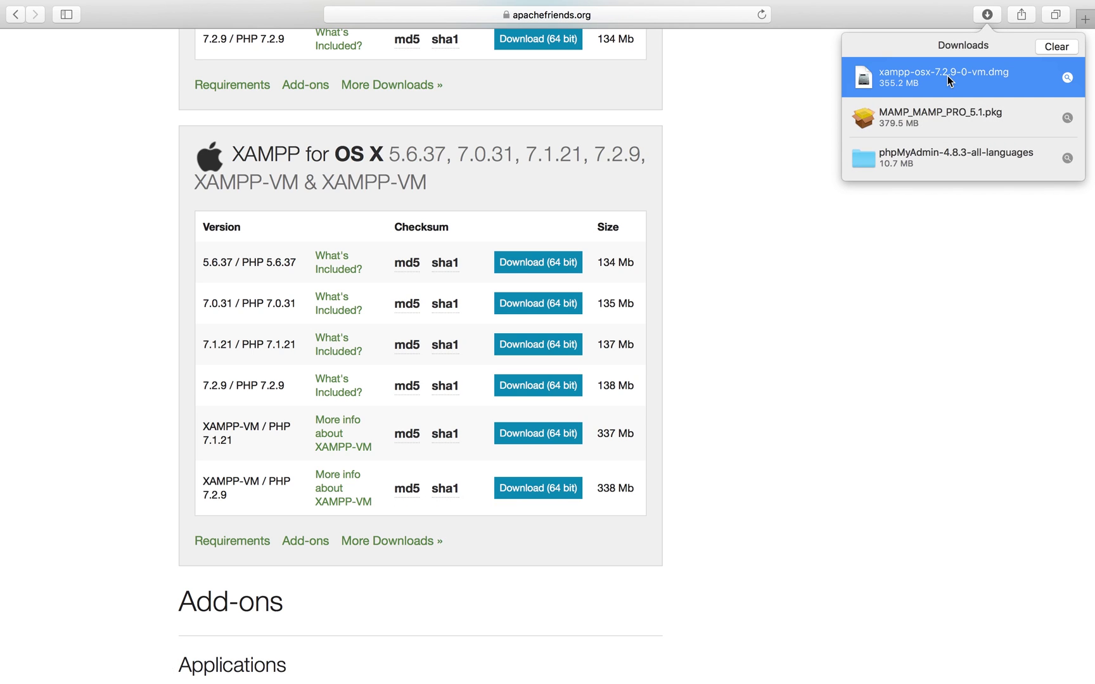
double_click(949, 80)
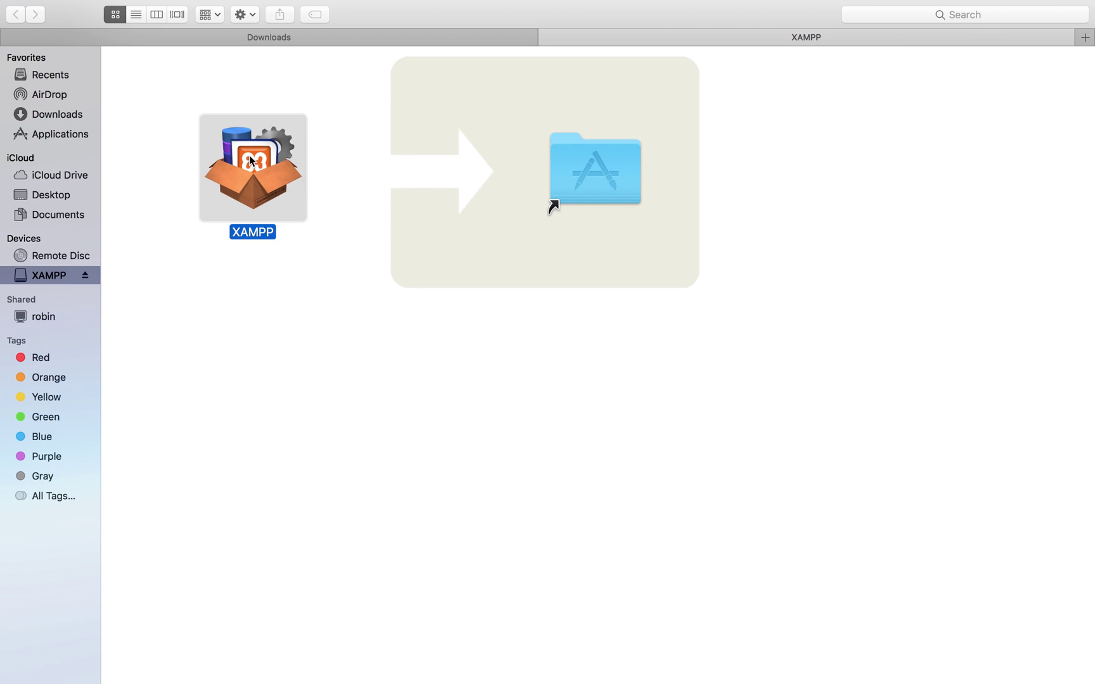
Step: Copy XAMPP into Applications and close the installer window once copying finishes
drag(253, 168, 573, 148)
mouse_move(3, 7)
mouse_move(191, 1)
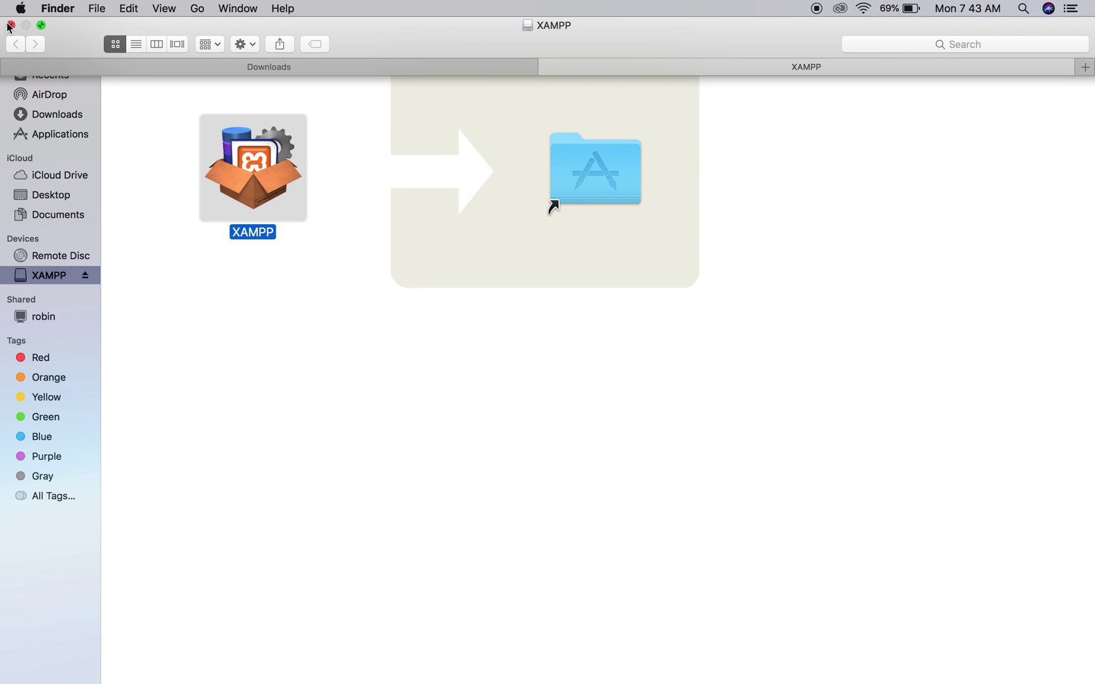
click(10, 25)
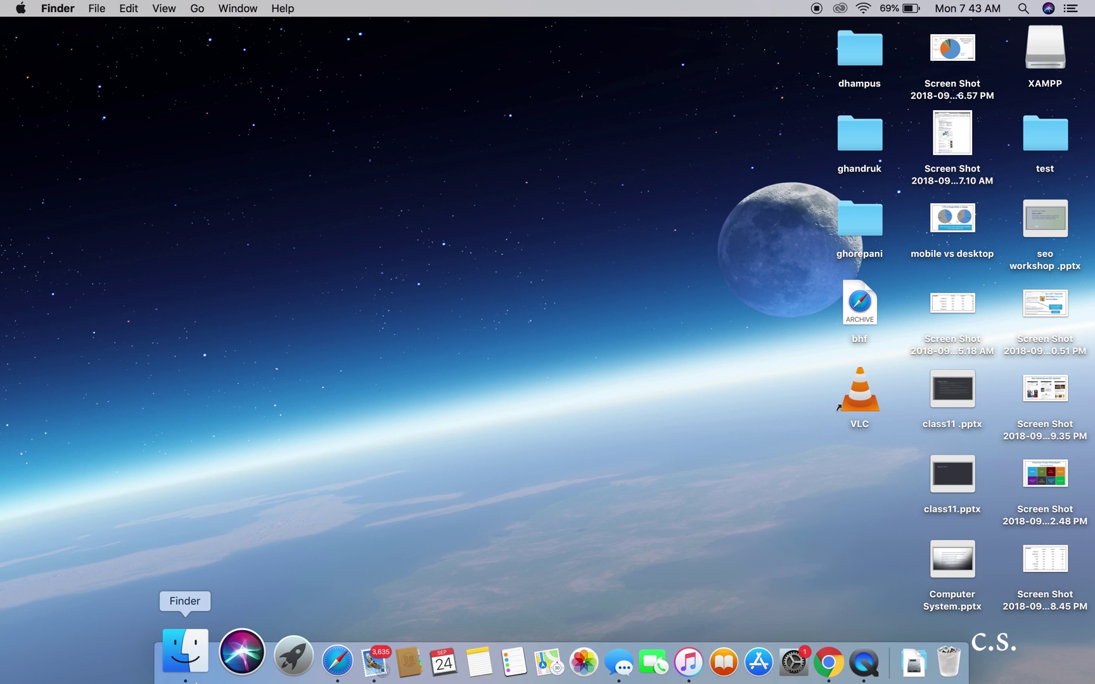
Step: Launch XAMPP from a full-screen Applications window and confirm opening the downloaded app
click(185, 656)
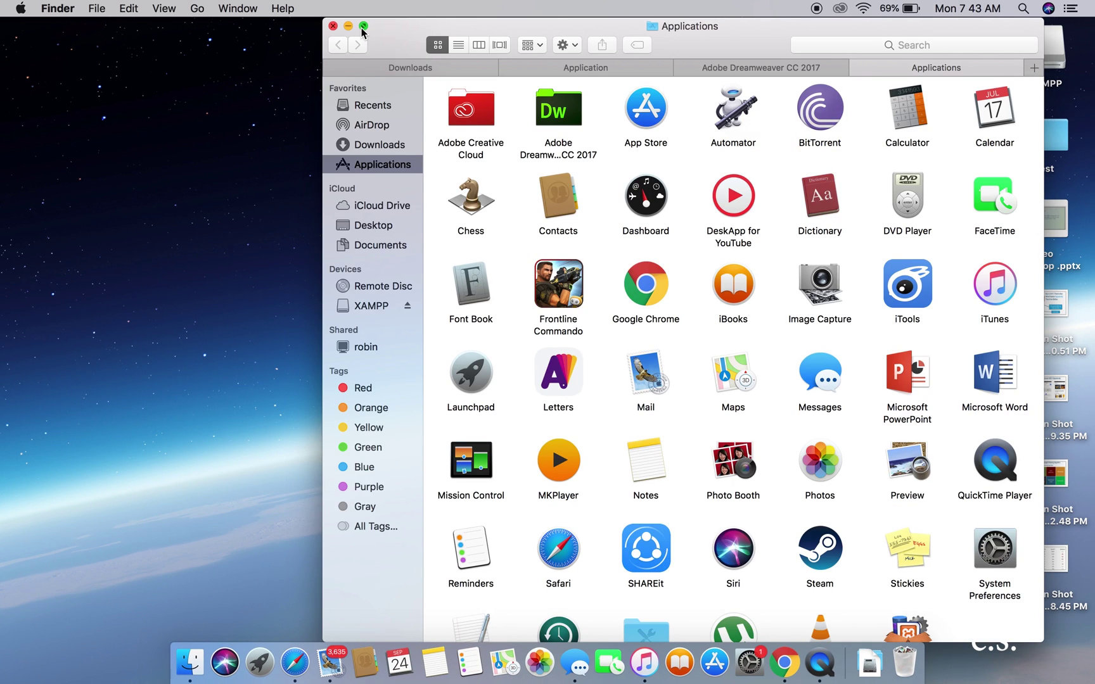
click(363, 27)
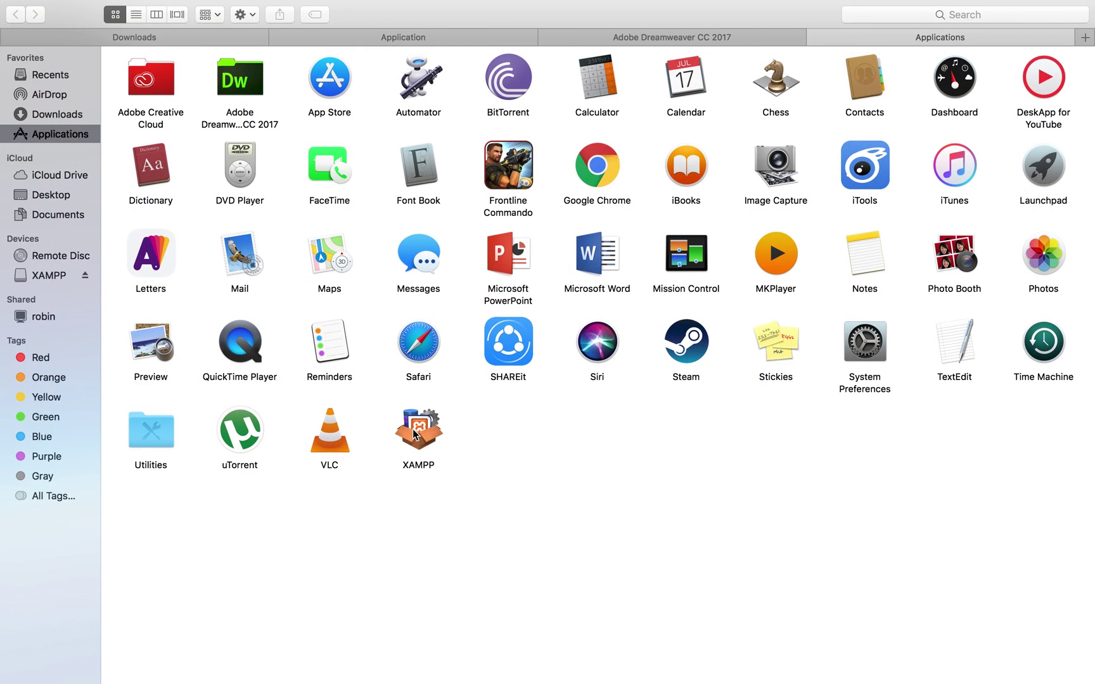
click(414, 435)
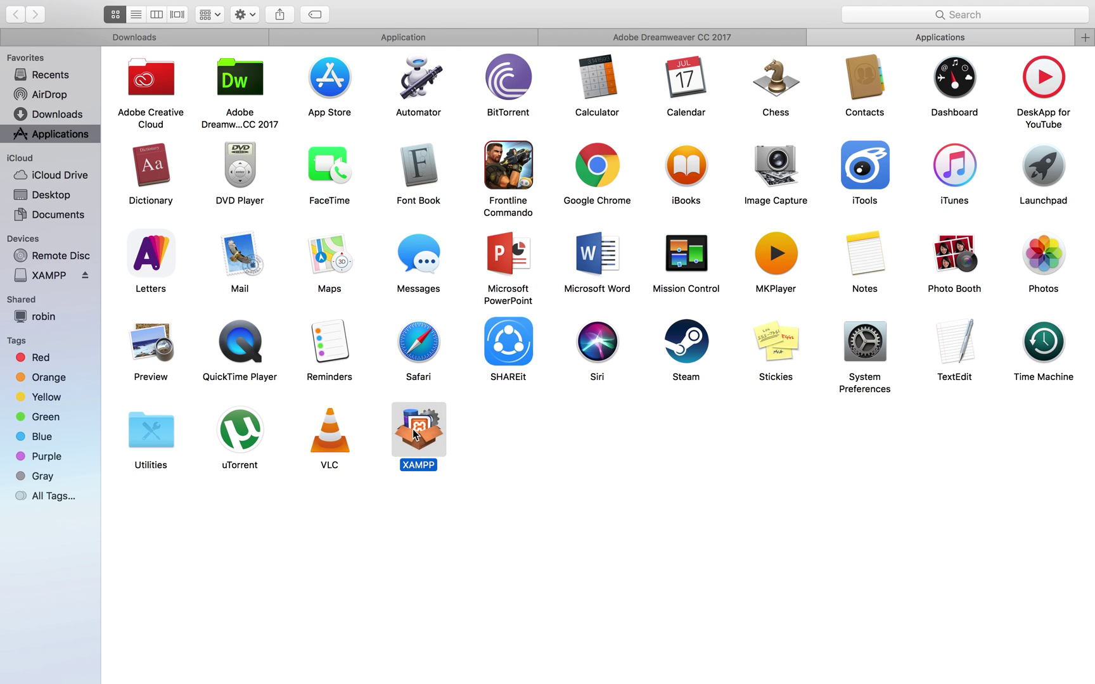
double_click(414, 435)
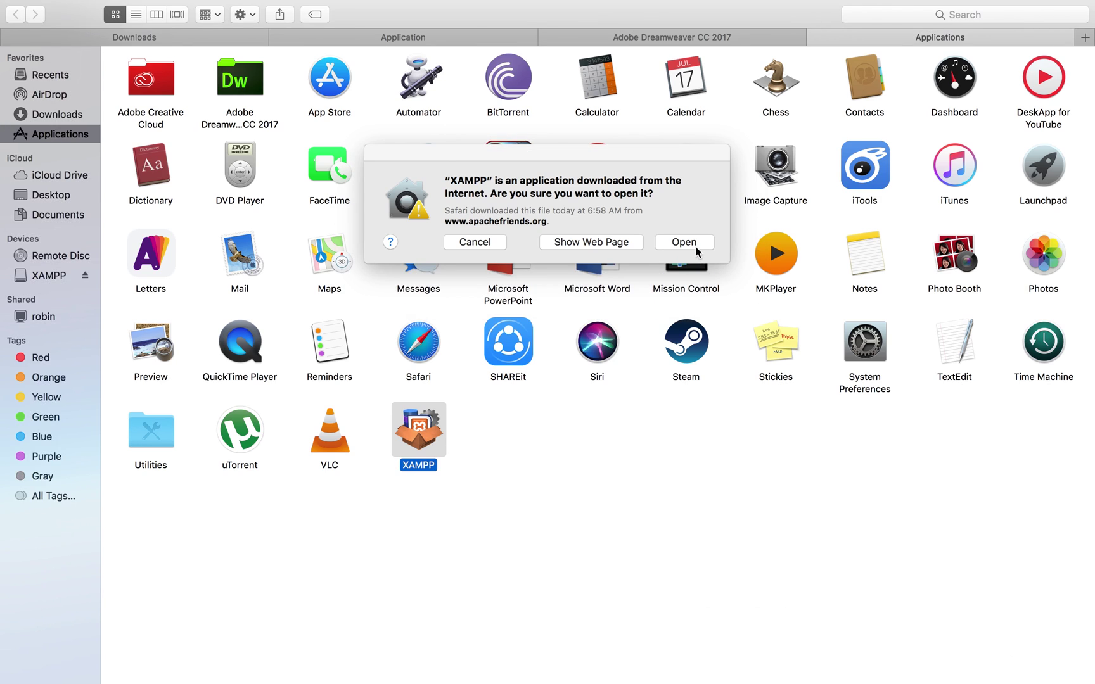
click(695, 246)
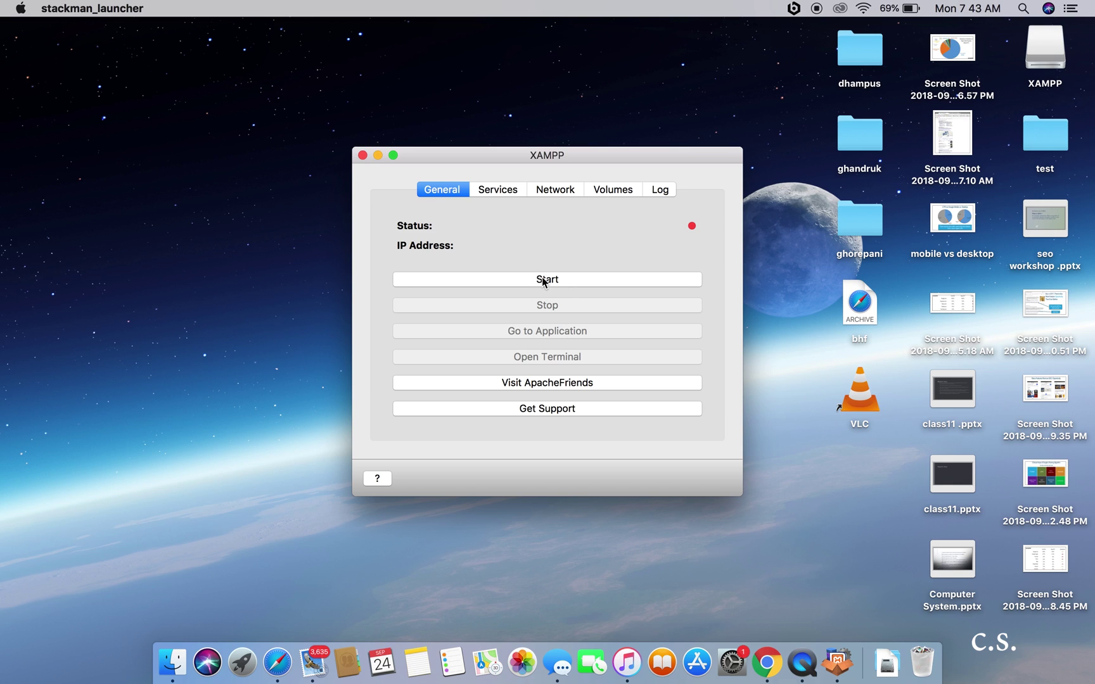
Step: Start the XAMPP stack from the General tab
click(542, 277)
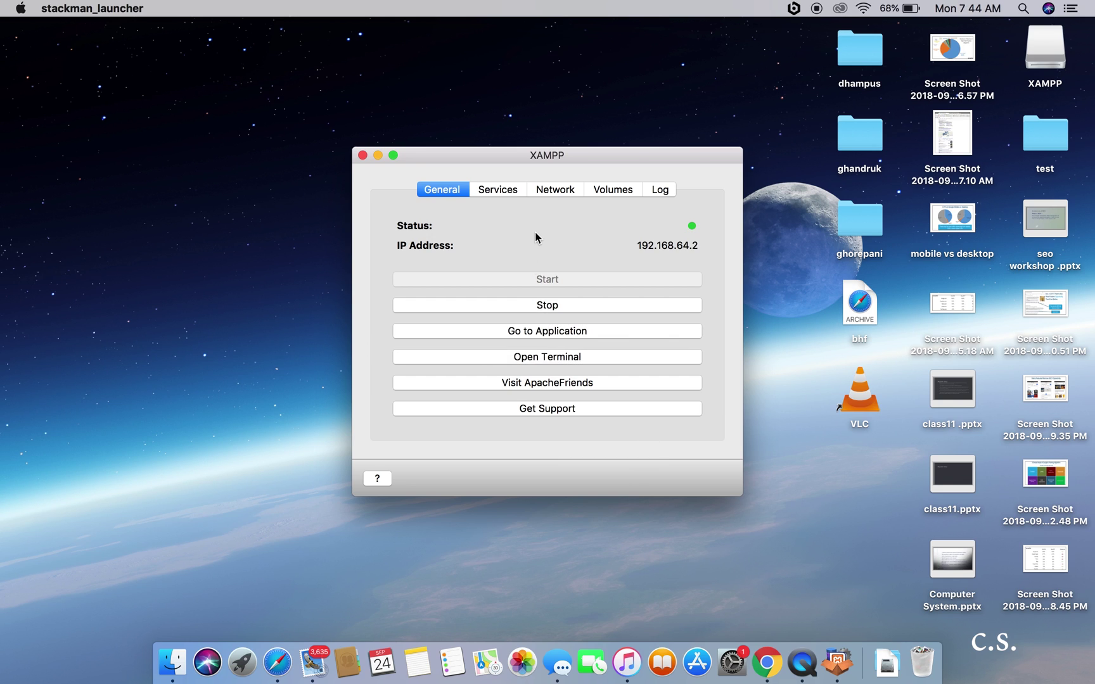
Step: Start all services, enable the localhost:8080 -> 80 rule, and mount /opt/lampp
click(497, 191)
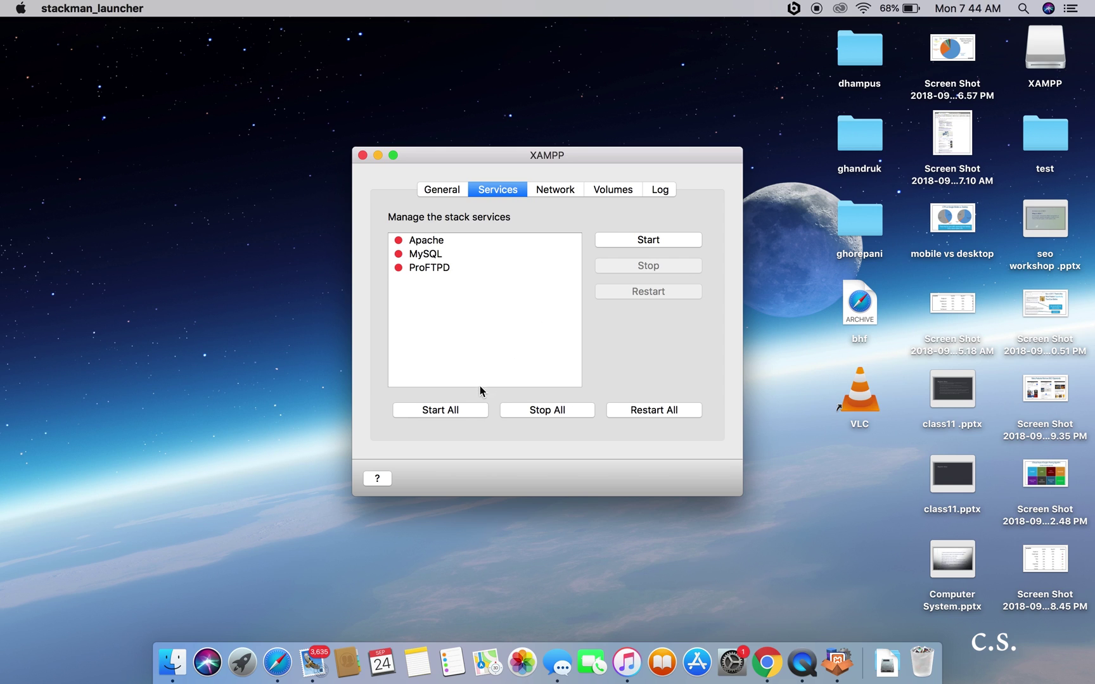
click(454, 414)
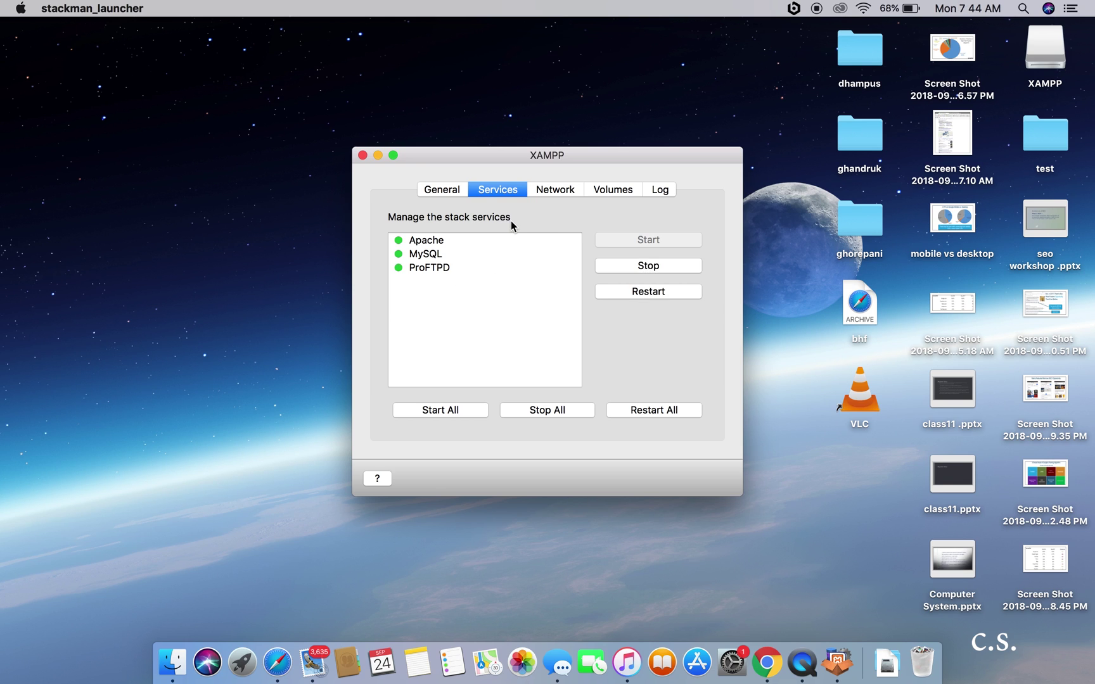
click(553, 190)
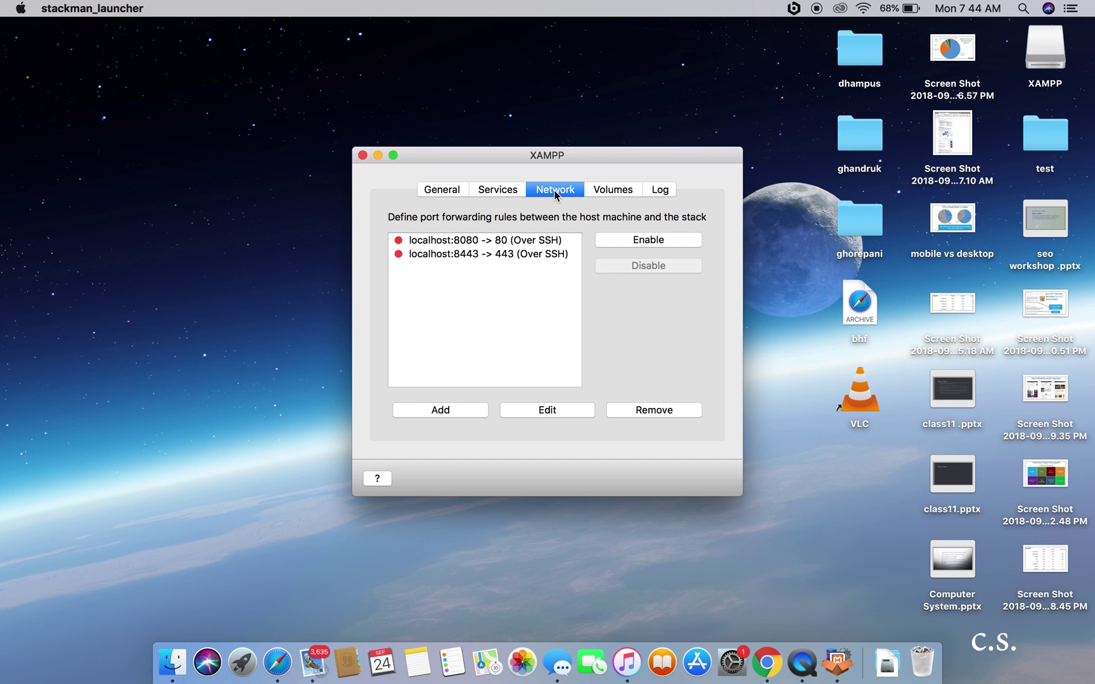
click(612, 239)
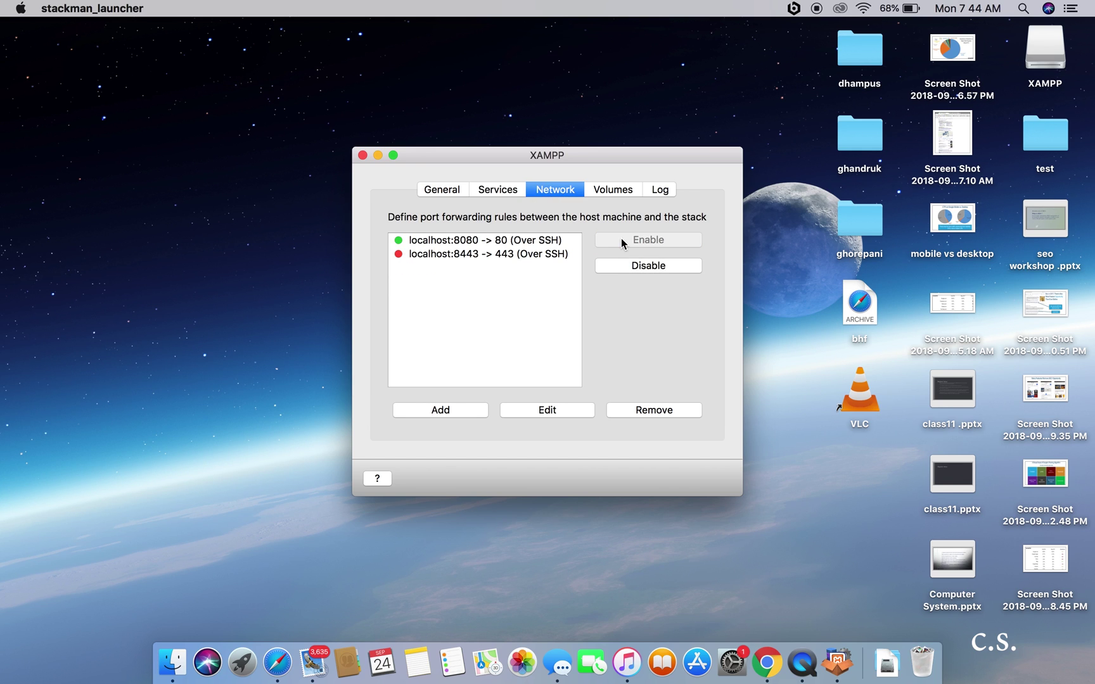
click(613, 191)
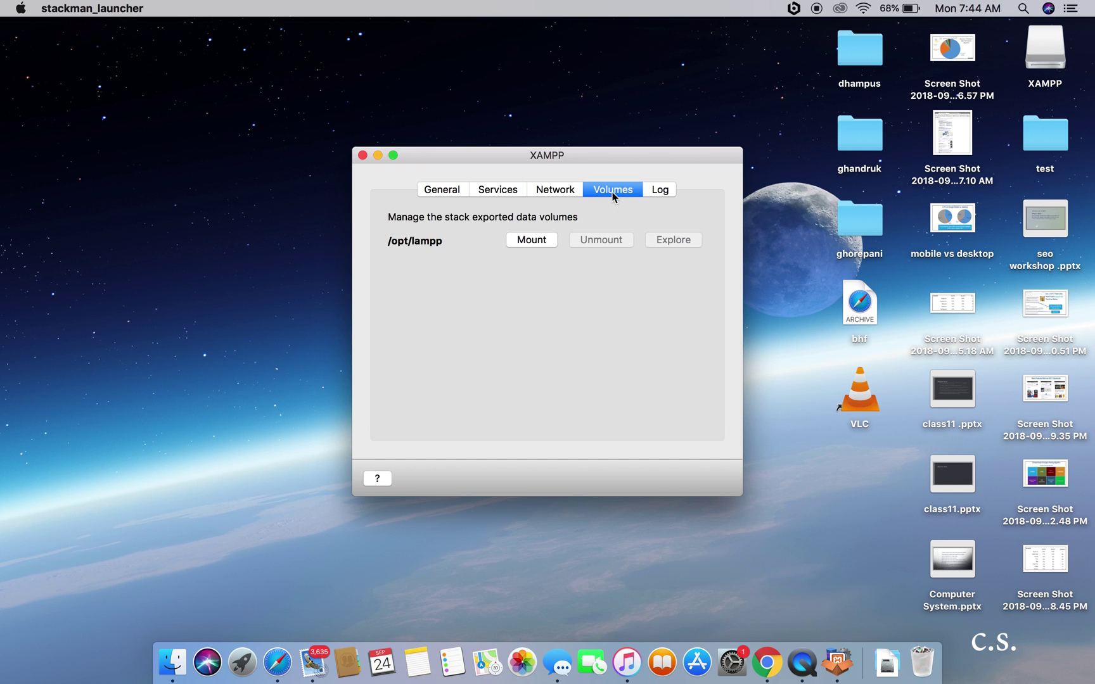
click(533, 239)
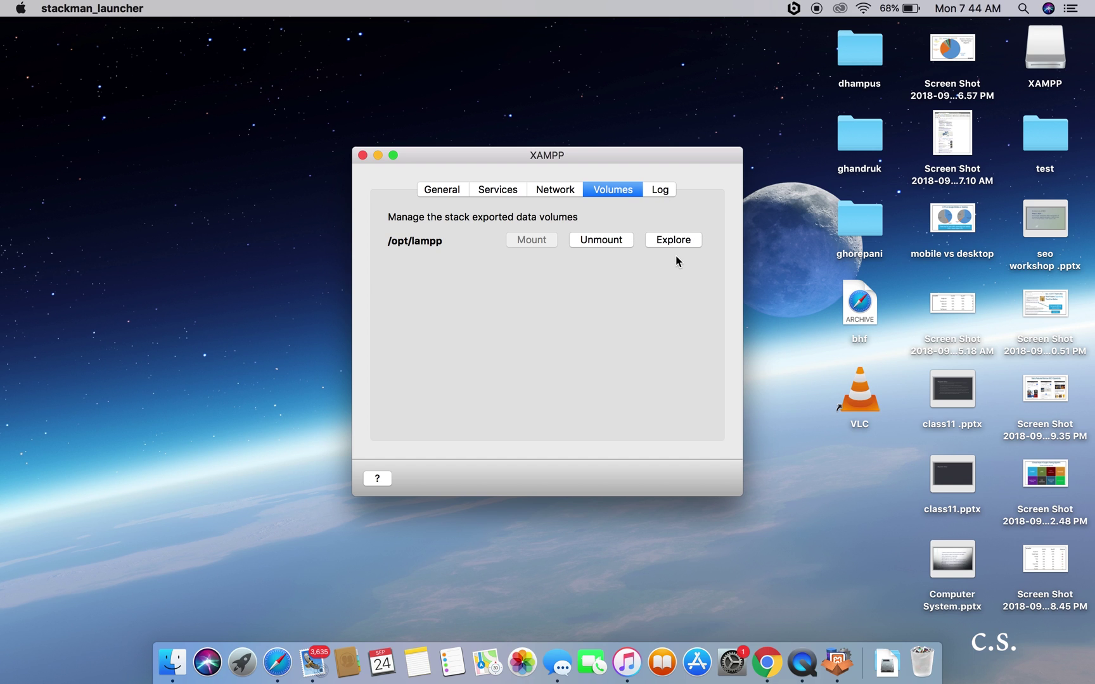
Step: Load wordpress.org in a new Safari tab next to the Download XAMPP tab
click(278, 662)
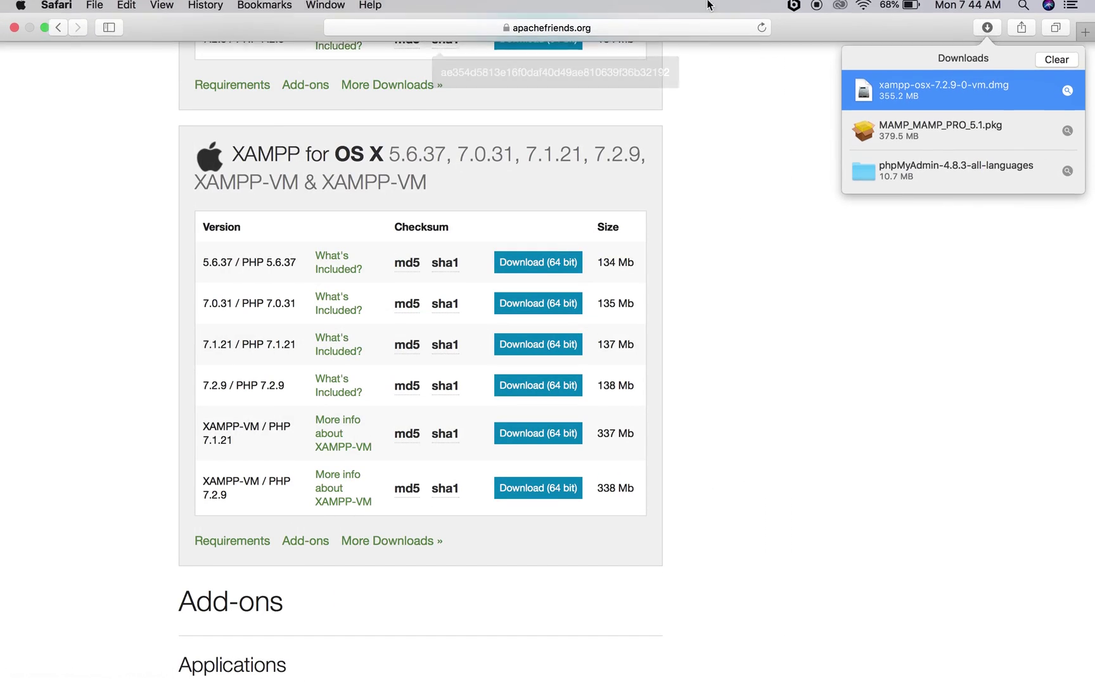
click(1056, 31)
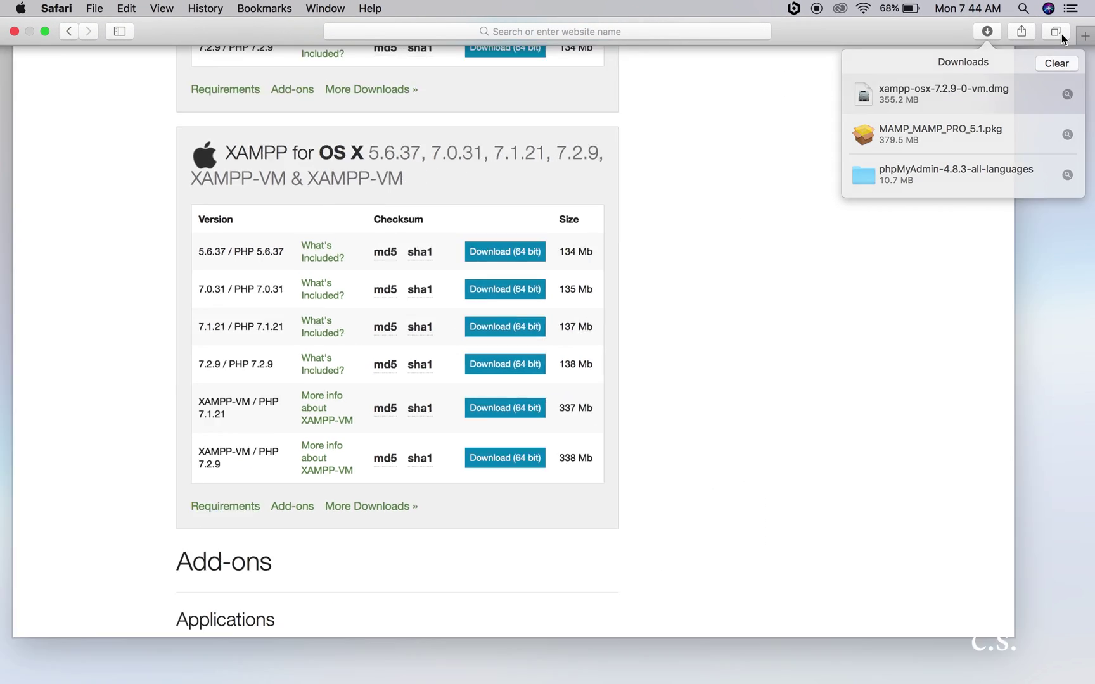
click(682, 98)
text(woe)
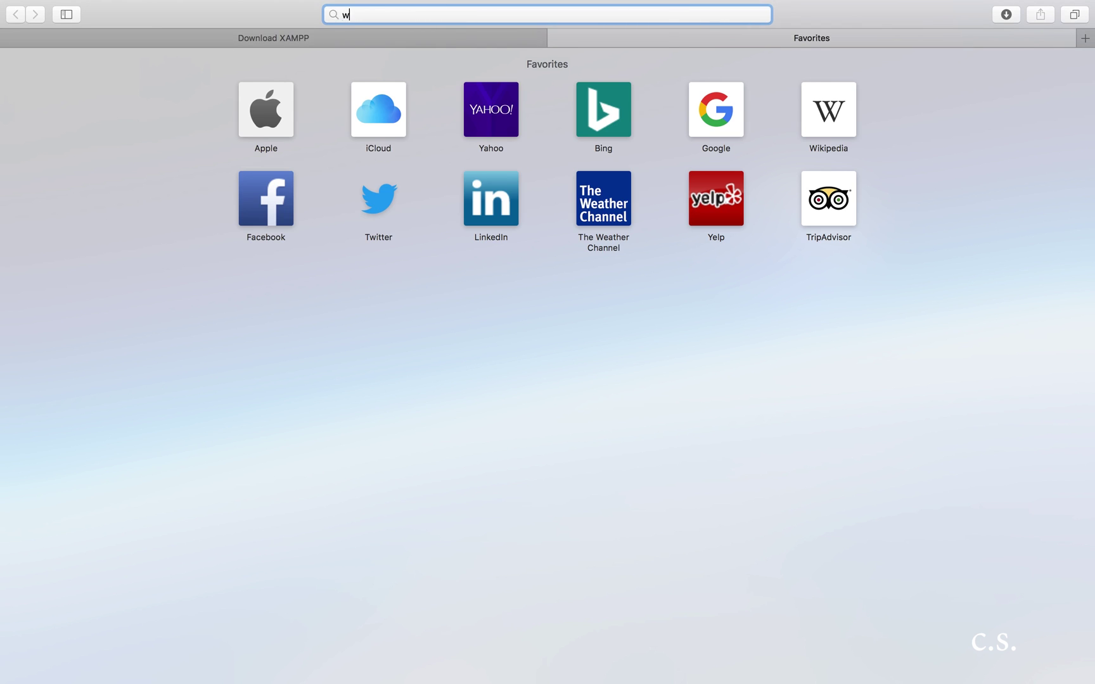
key(BackSpace)
key(BackSpace)
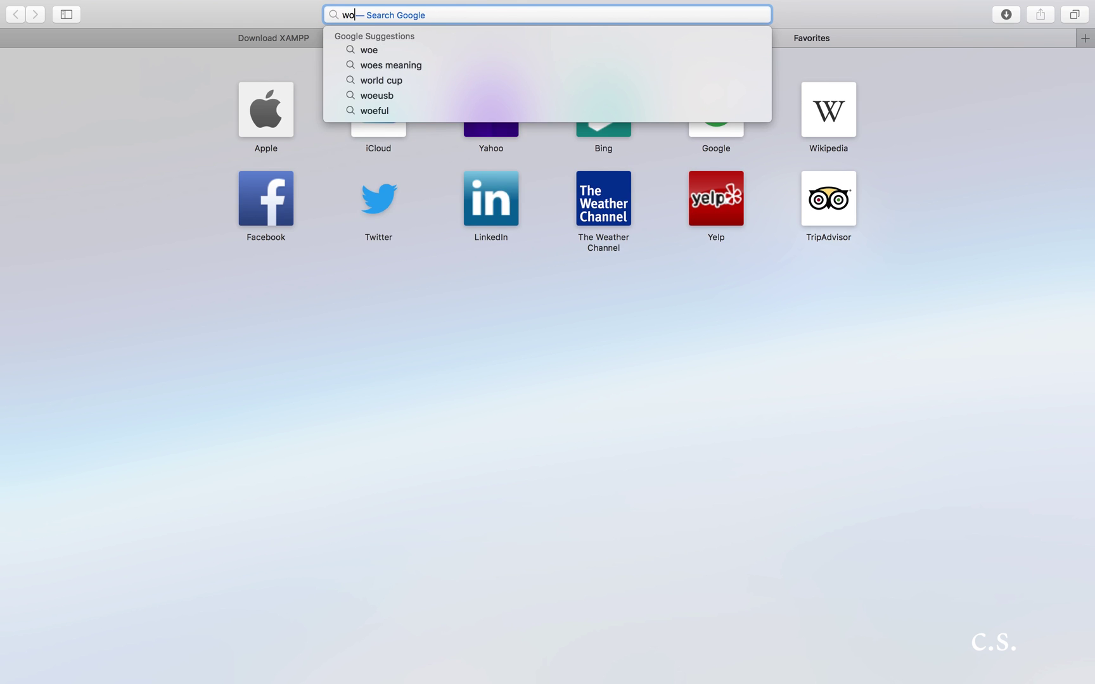
text(ordpress.org)
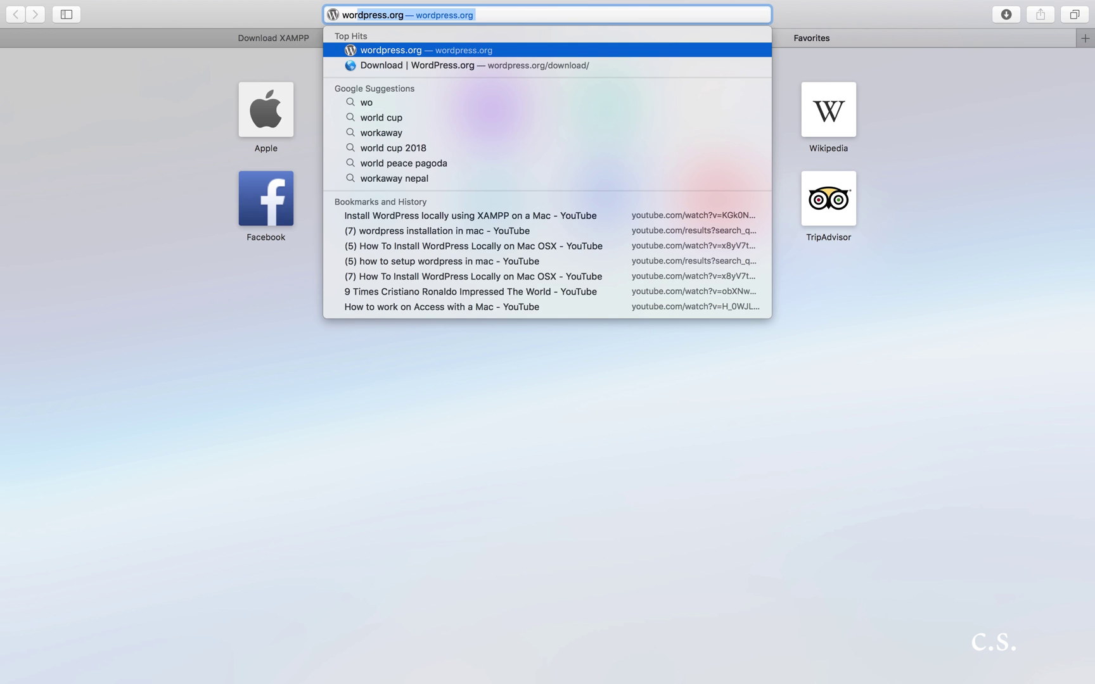
key(Right)
key(Return)
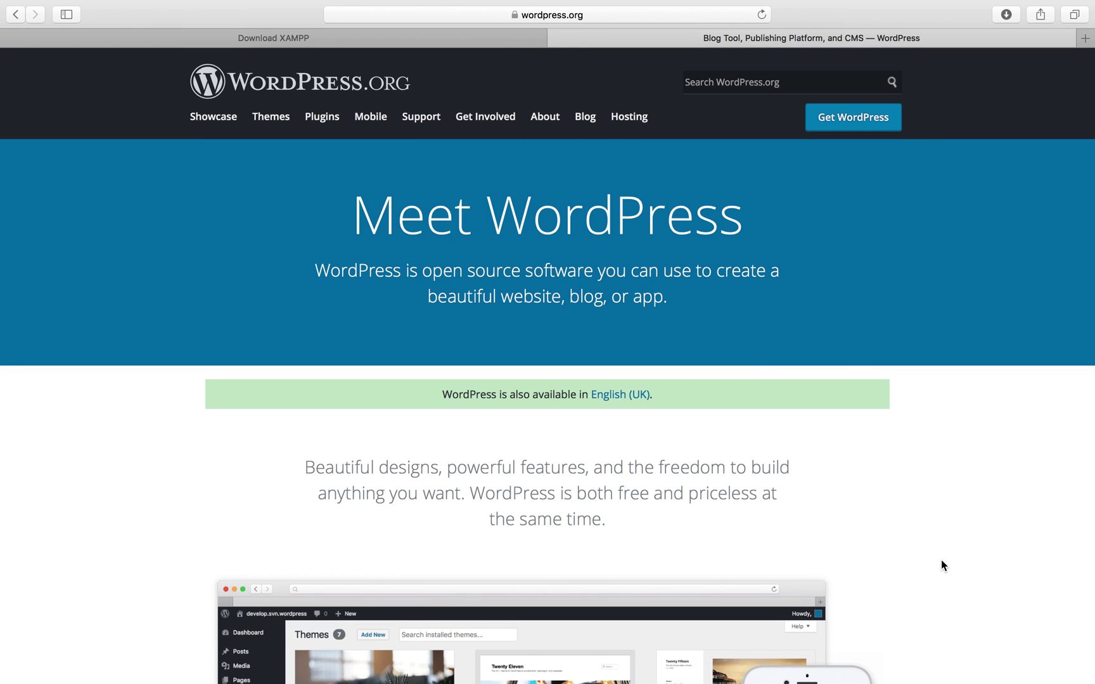
scroll(941, 560, down, 10)
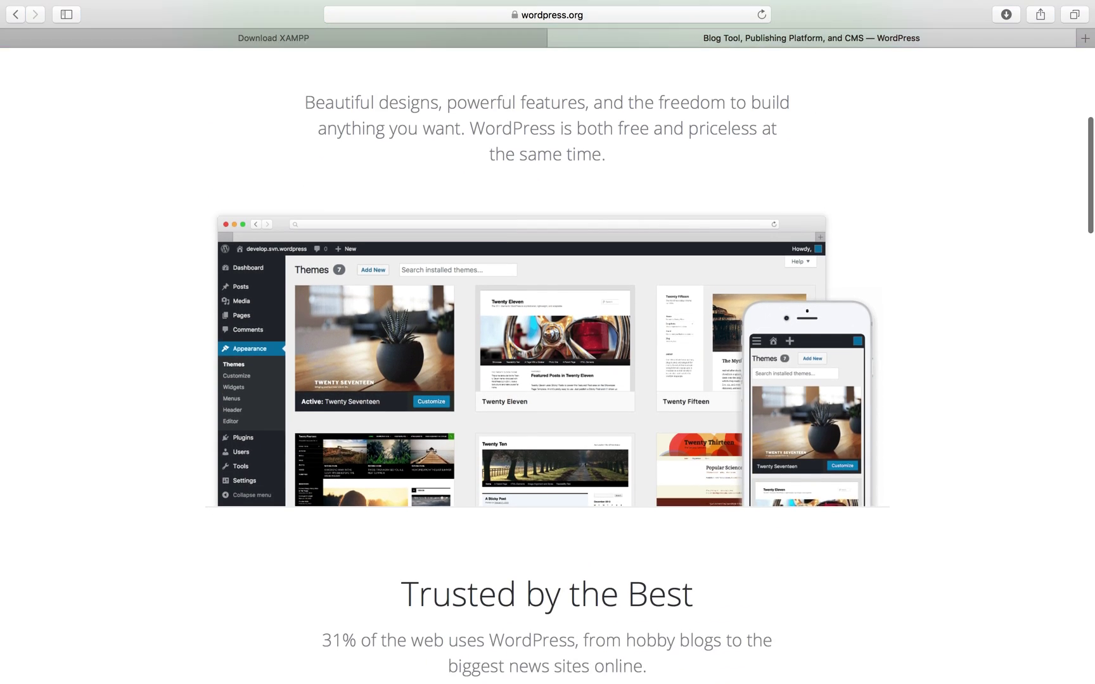
scroll(547, 363, up, 10)
scroll(760, 469, up, 5)
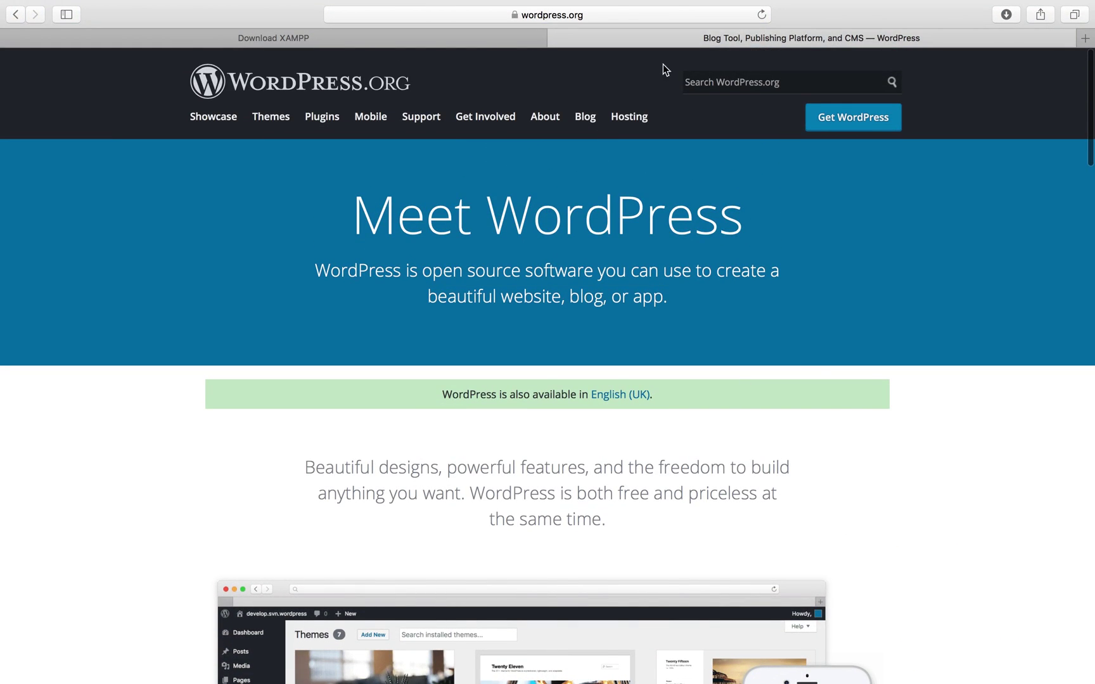
Step: Download WordPress 4.9.8 from the Get WordPress page and check its download progress
click(849, 122)
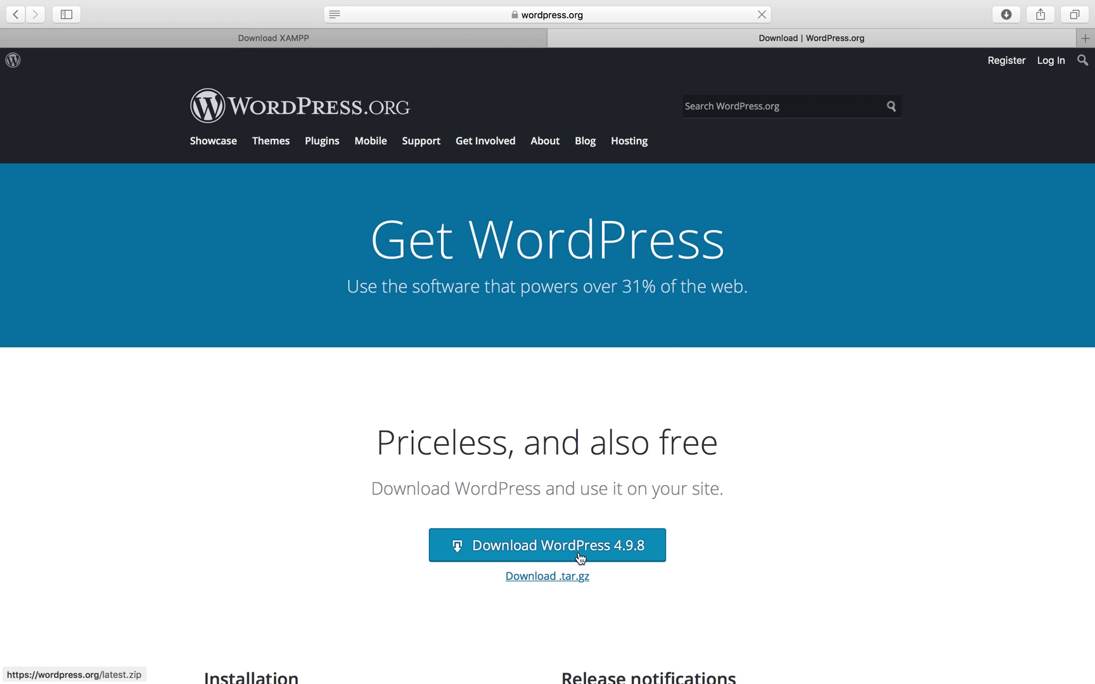
click(582, 546)
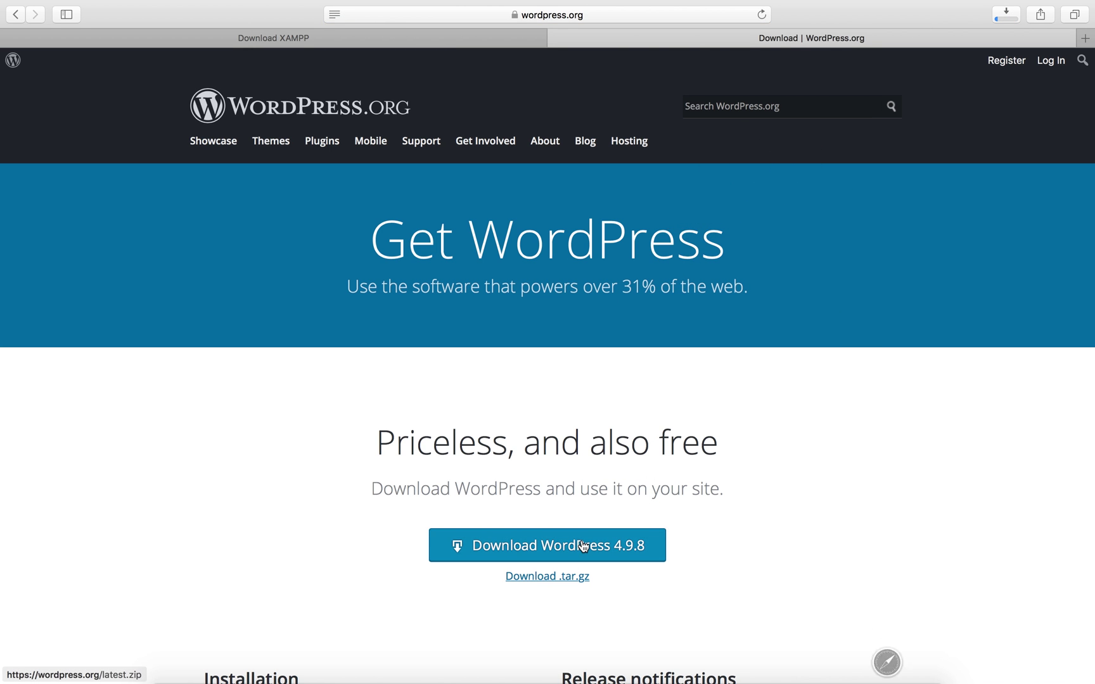
click(1006, 32)
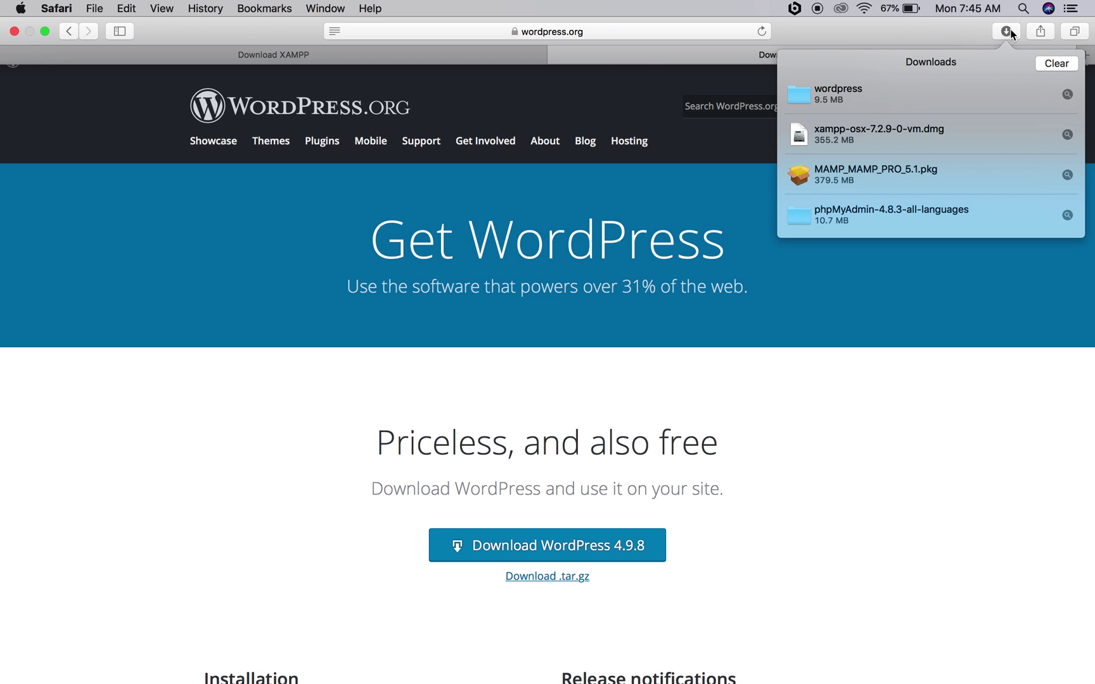
Step: Reveal the downloaded wordpress folder in Finder and open it
right_click(849, 77)
click(869, 98)
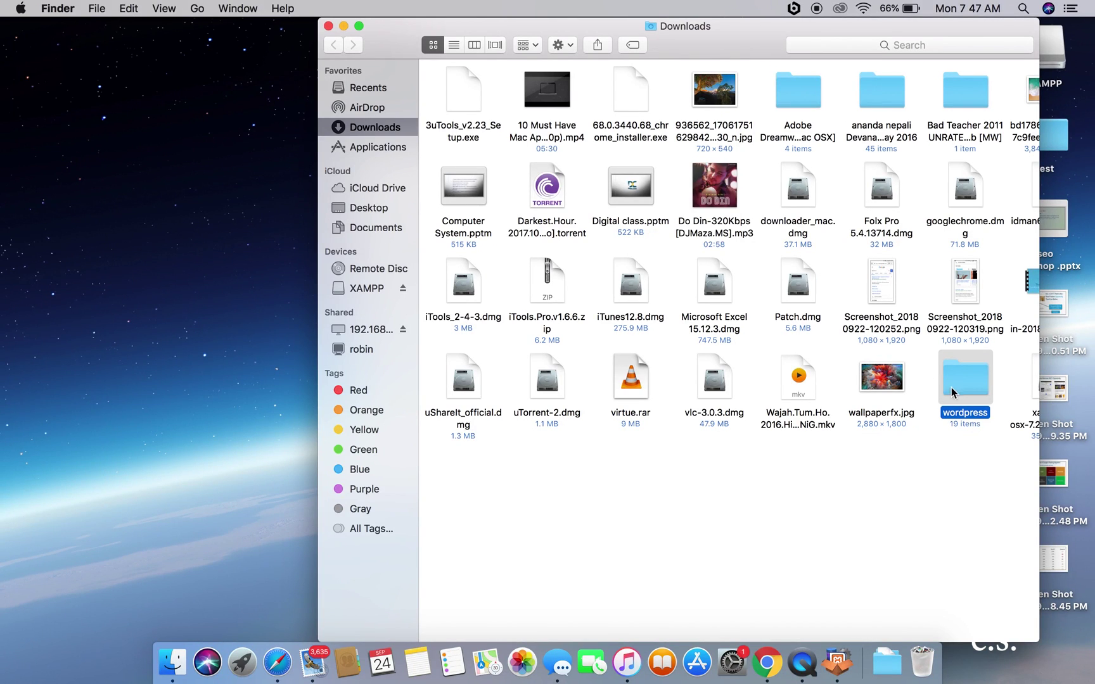
double_click(959, 376)
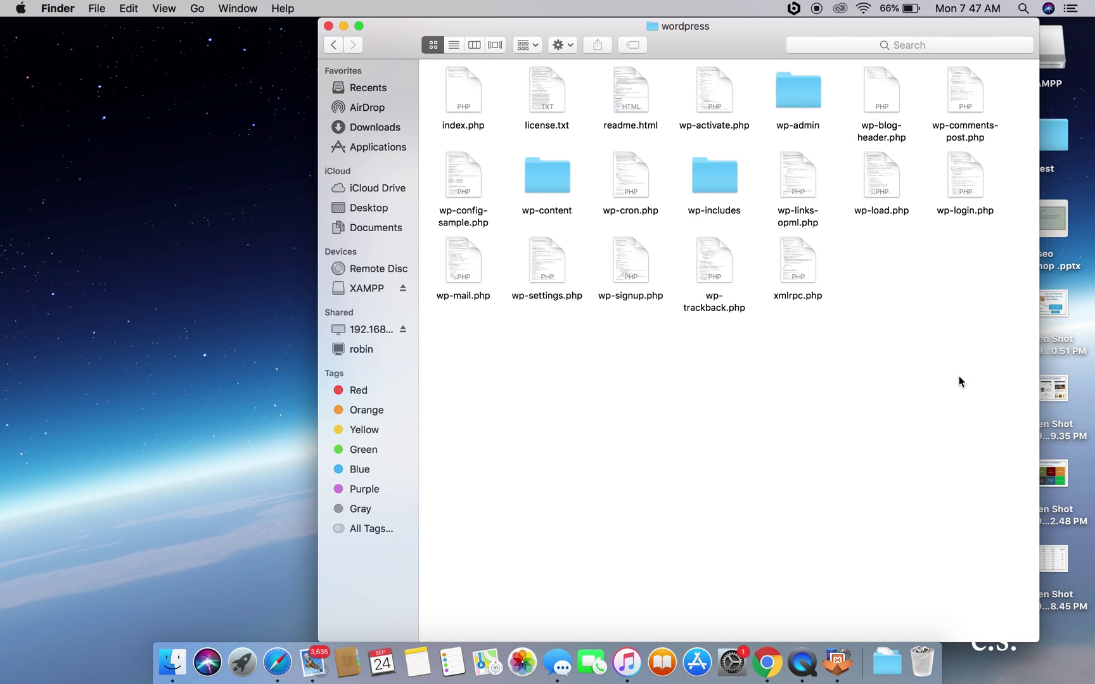
Step: Select all 19 items in the wordpress folder and copy them
key(super+a)
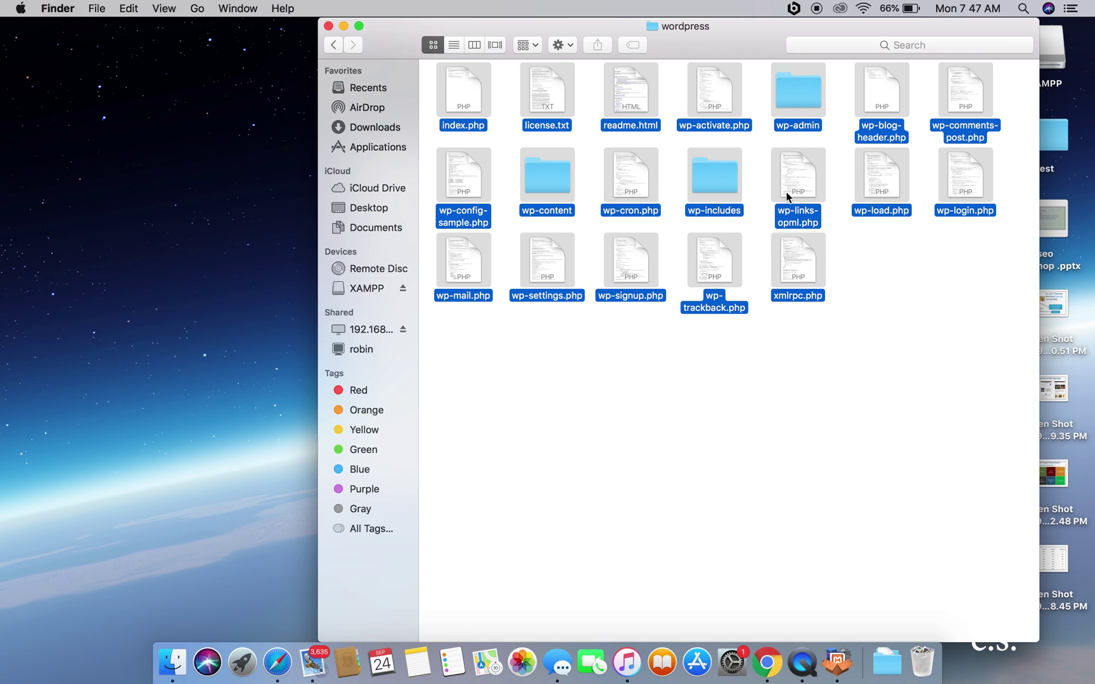
right_click(702, 179)
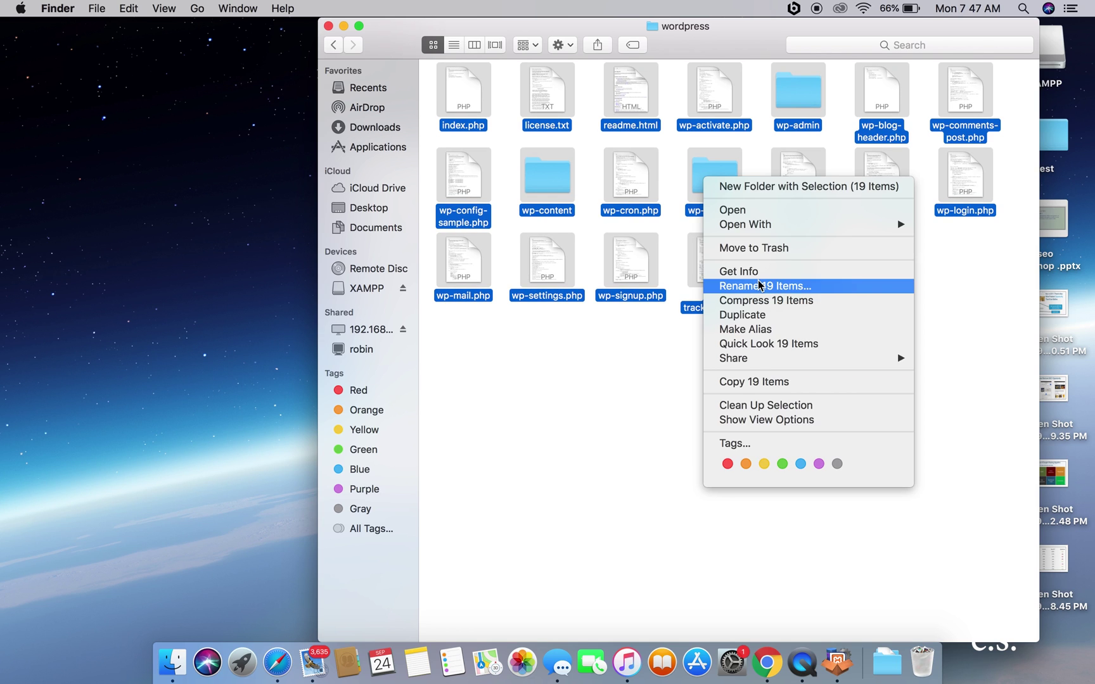
click(772, 382)
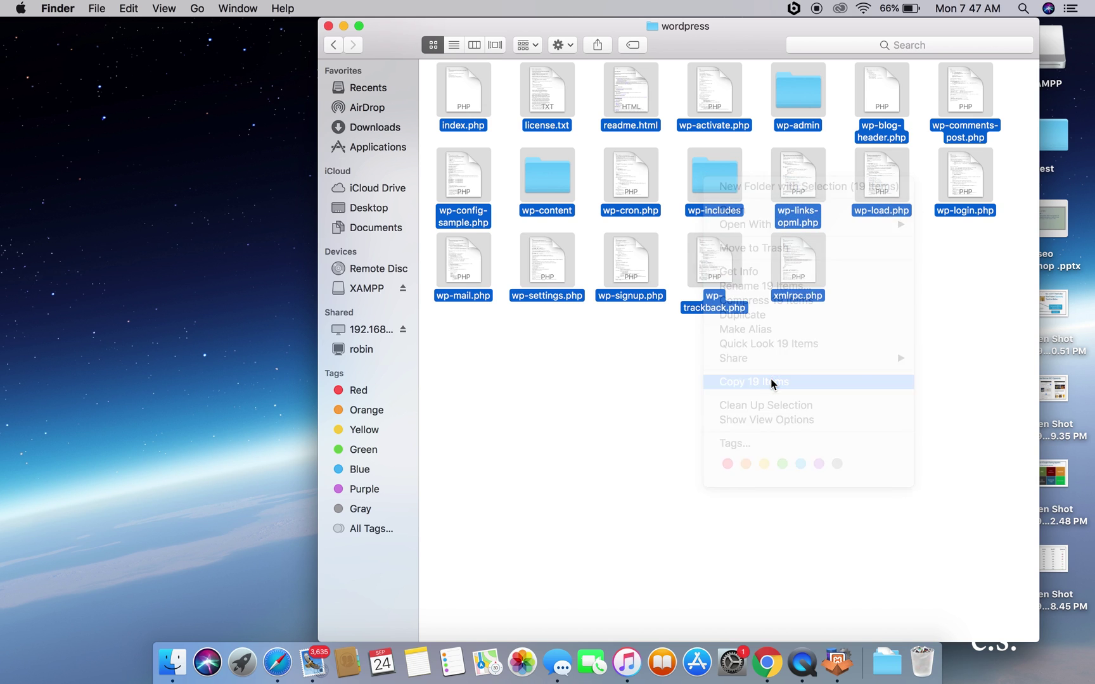
Step: Close the wordpress folder window, move XAMPP aside, and make Safari fill the screen
click(329, 27)
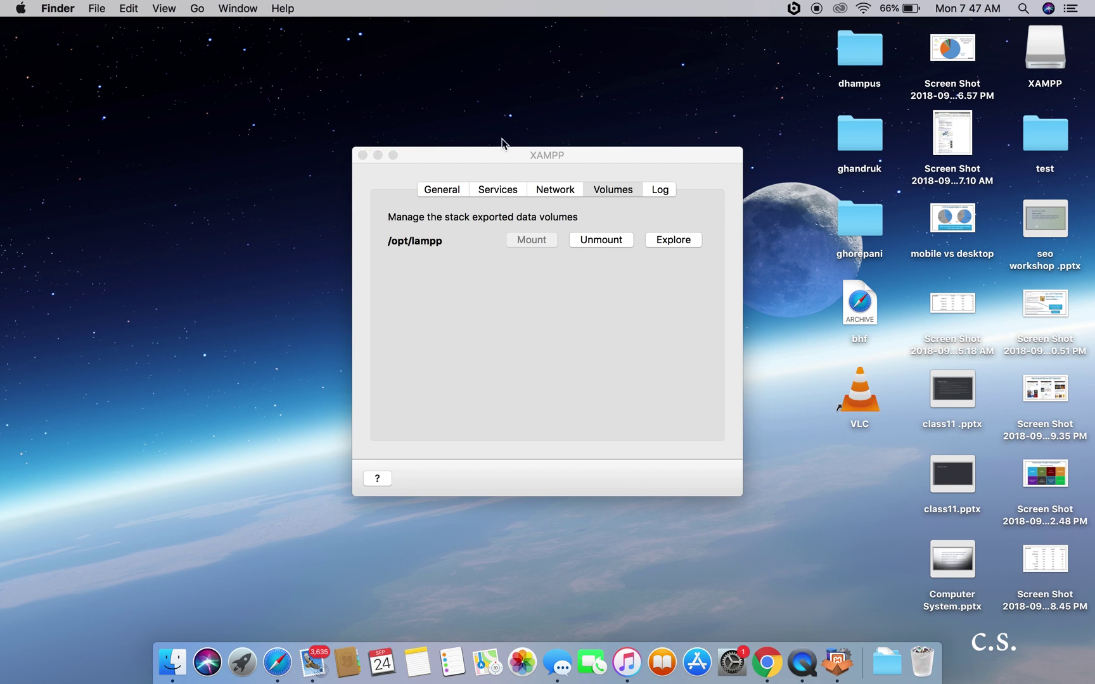
drag(515, 156, 305, 154)
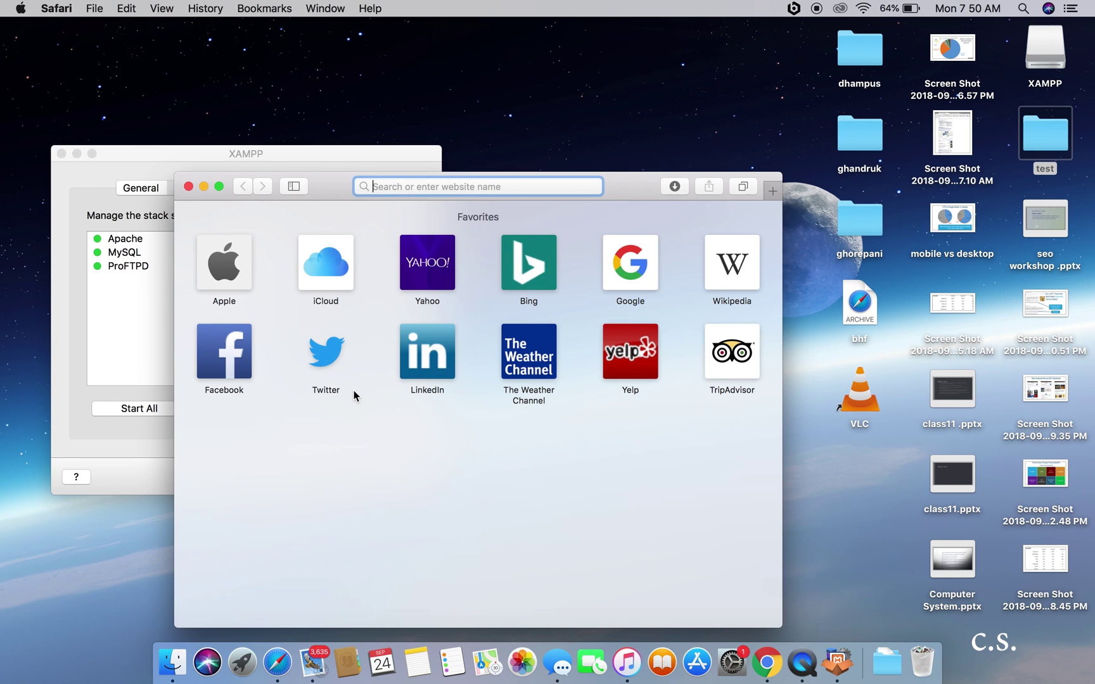
click(218, 185)
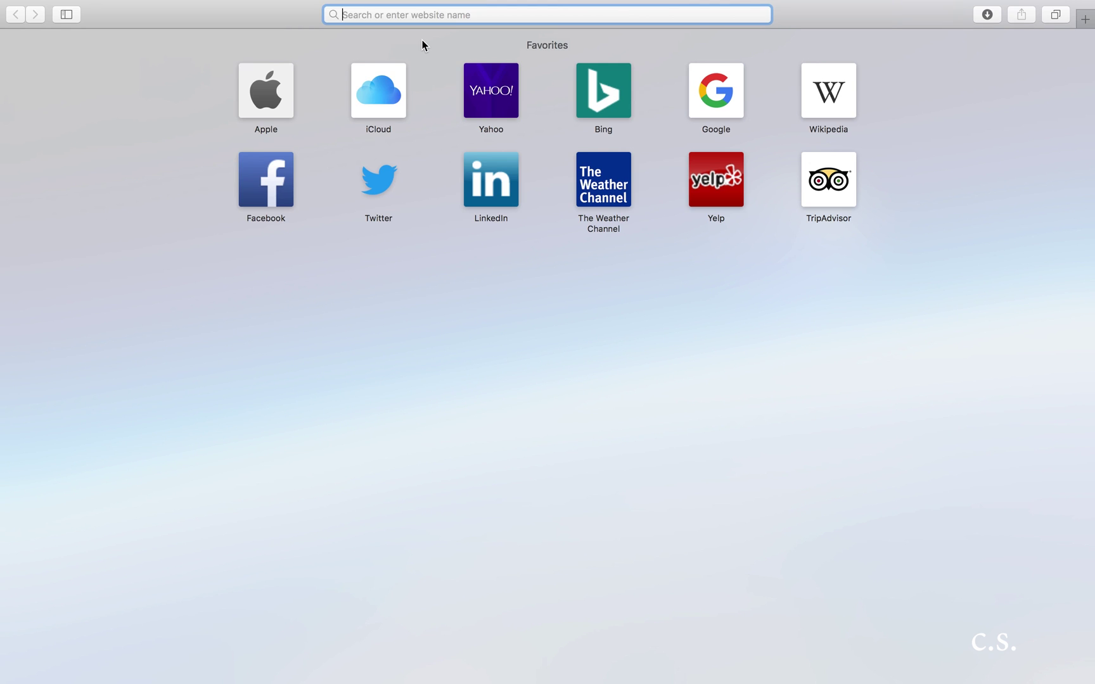
Step: Load phpMyAdmin at localhost:8080/phpmyadmin in Safari
text(localhost:8080)
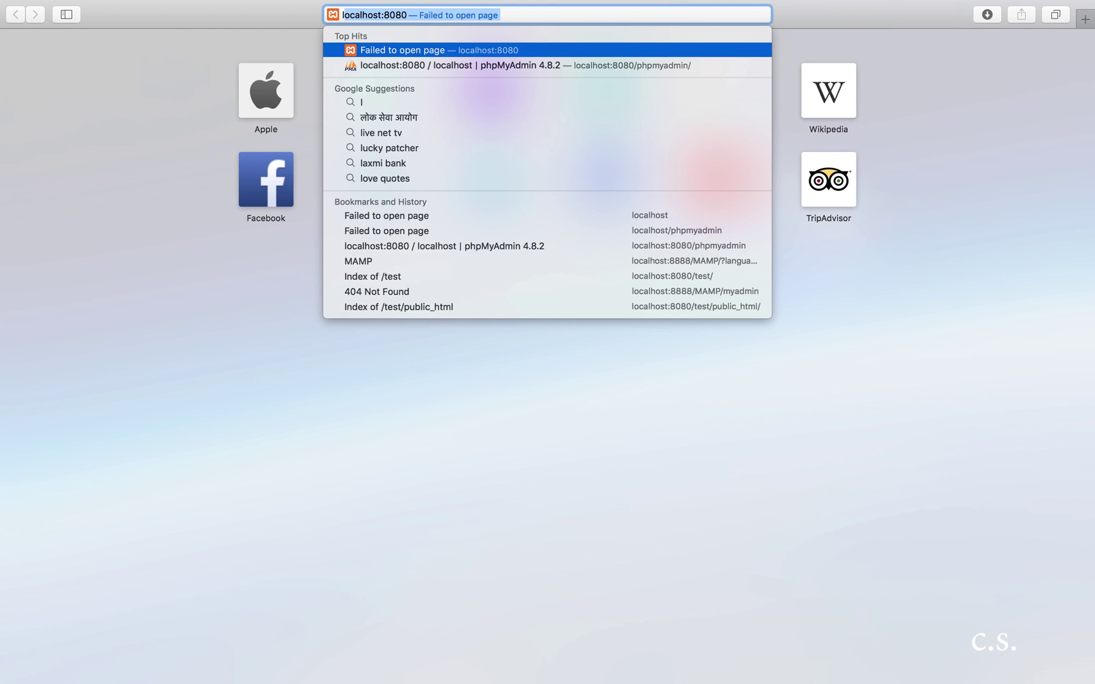
key(Right)
text(/)
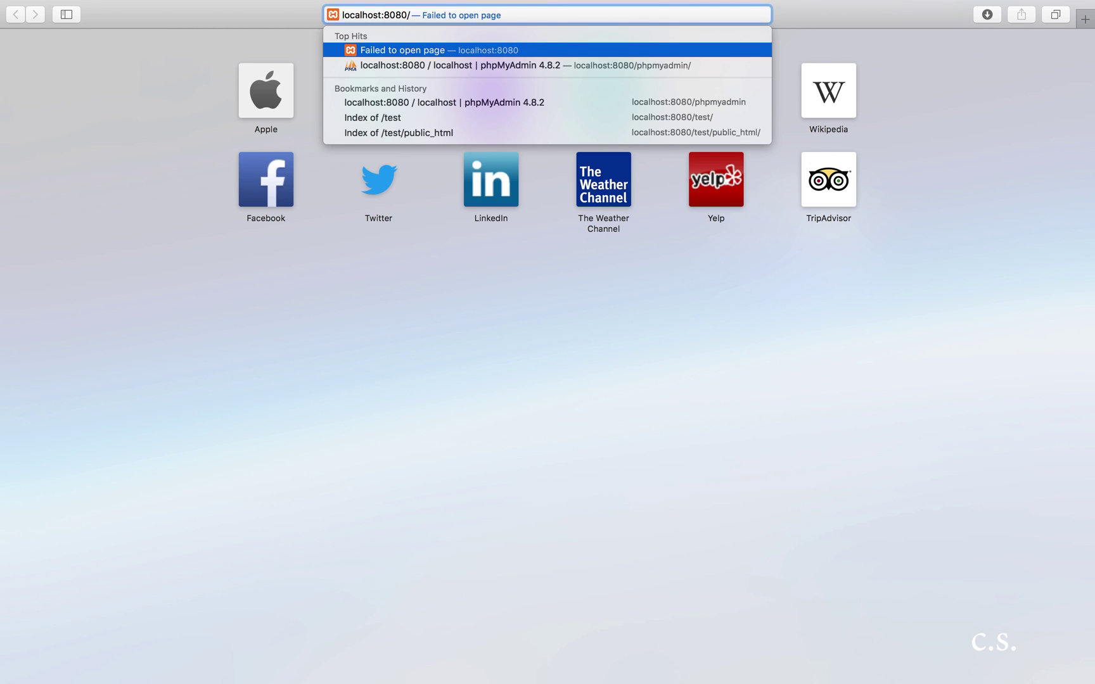
text(p)
key(Return)
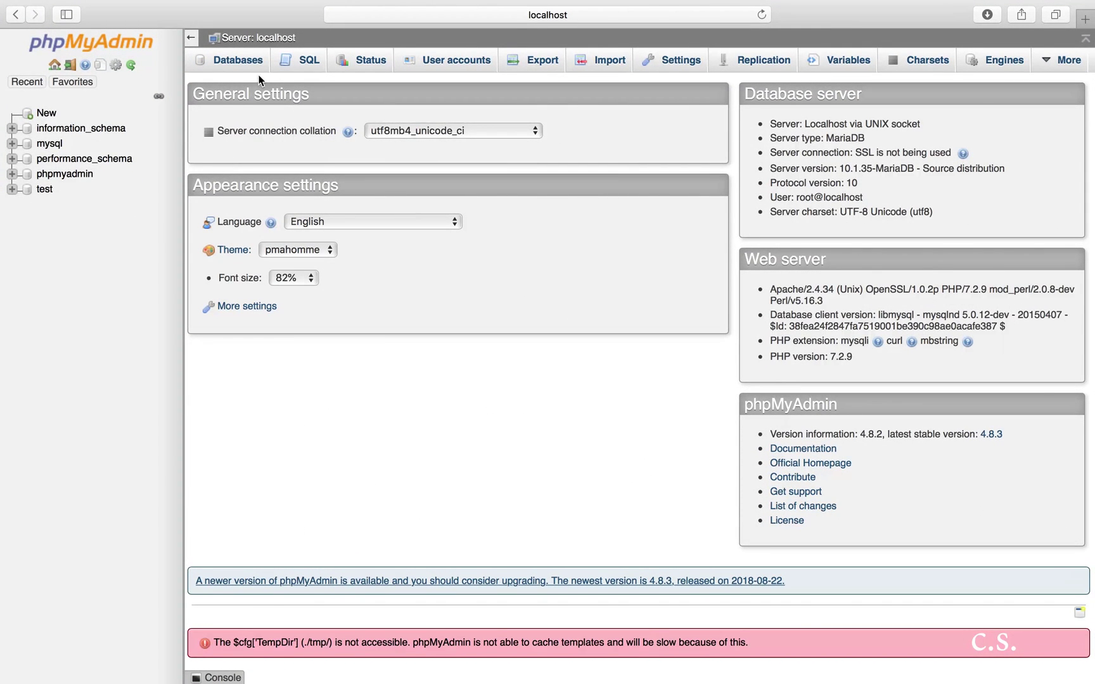
Step: Create database test1 on the Databases tab after 'test' is rejected as existing
click(249, 57)
click(302, 179)
text(test)
key(Return)
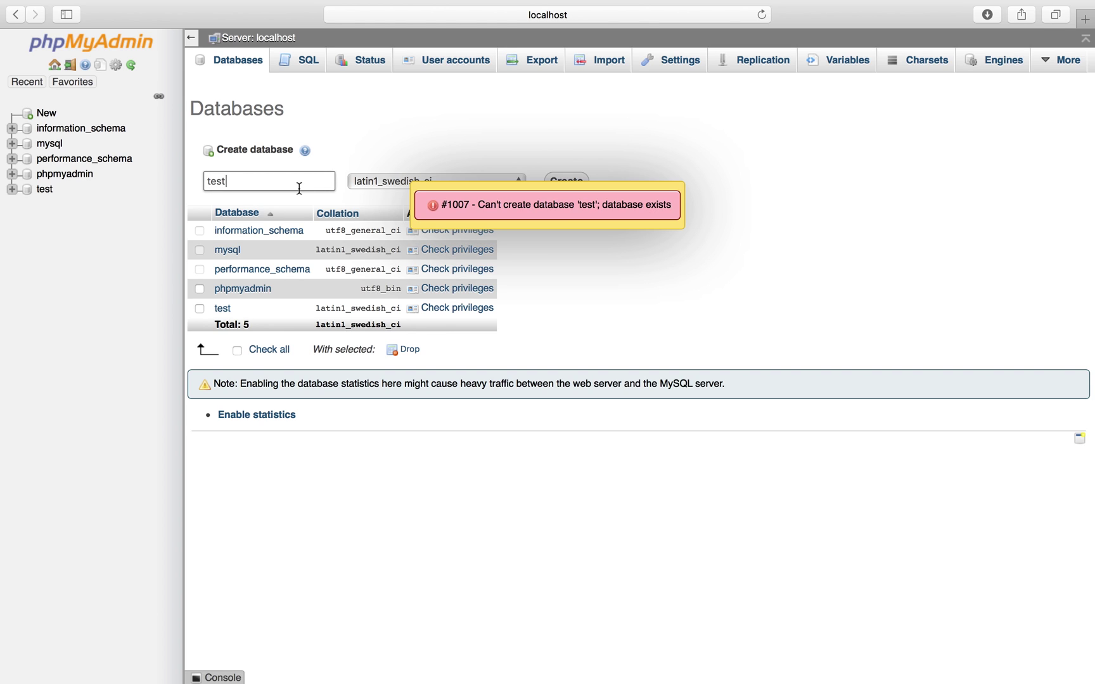
text(1)
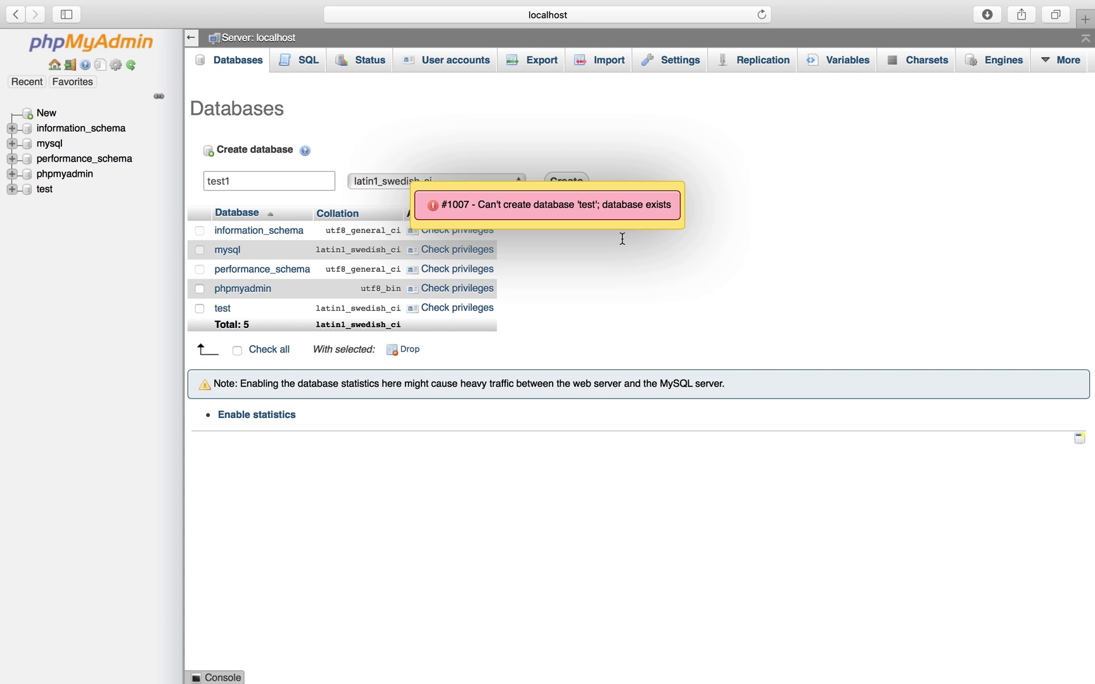
key(Return)
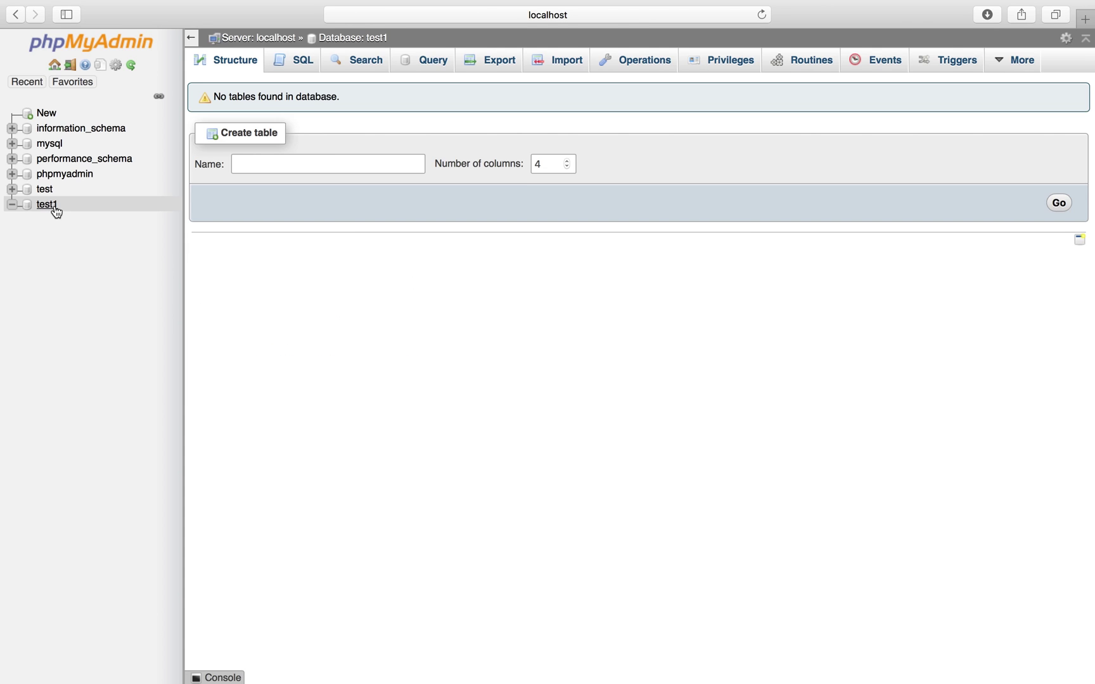
Step: Start a new user account from test1's Privileges, entering the user name with Host set to Local
click(737, 68)
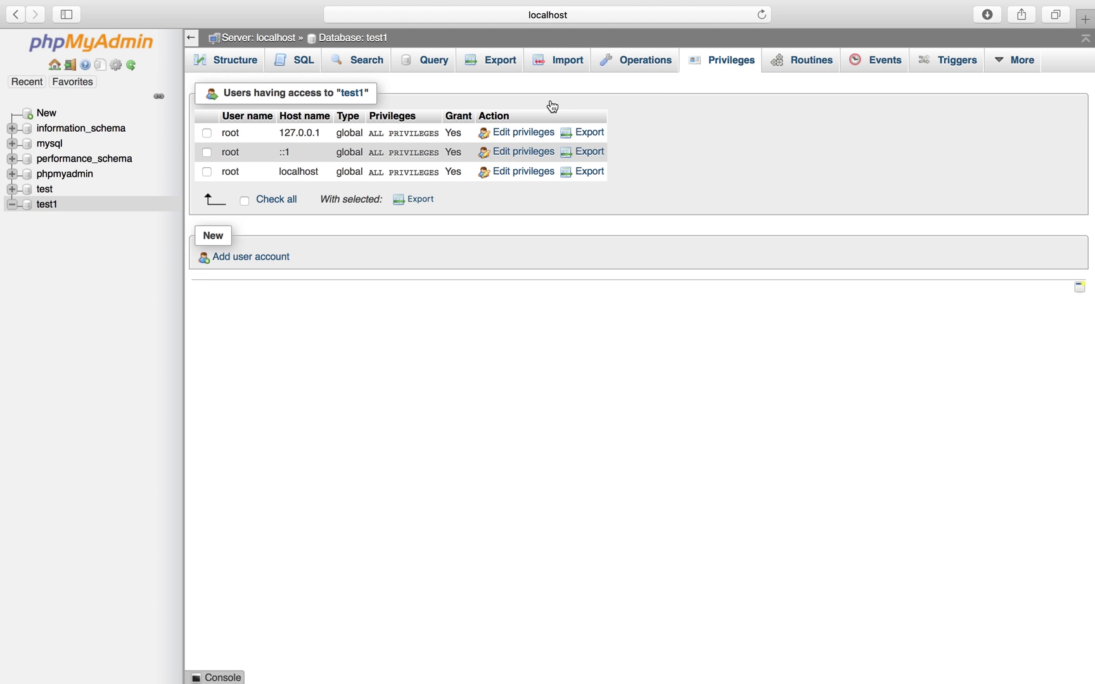
click(275, 260)
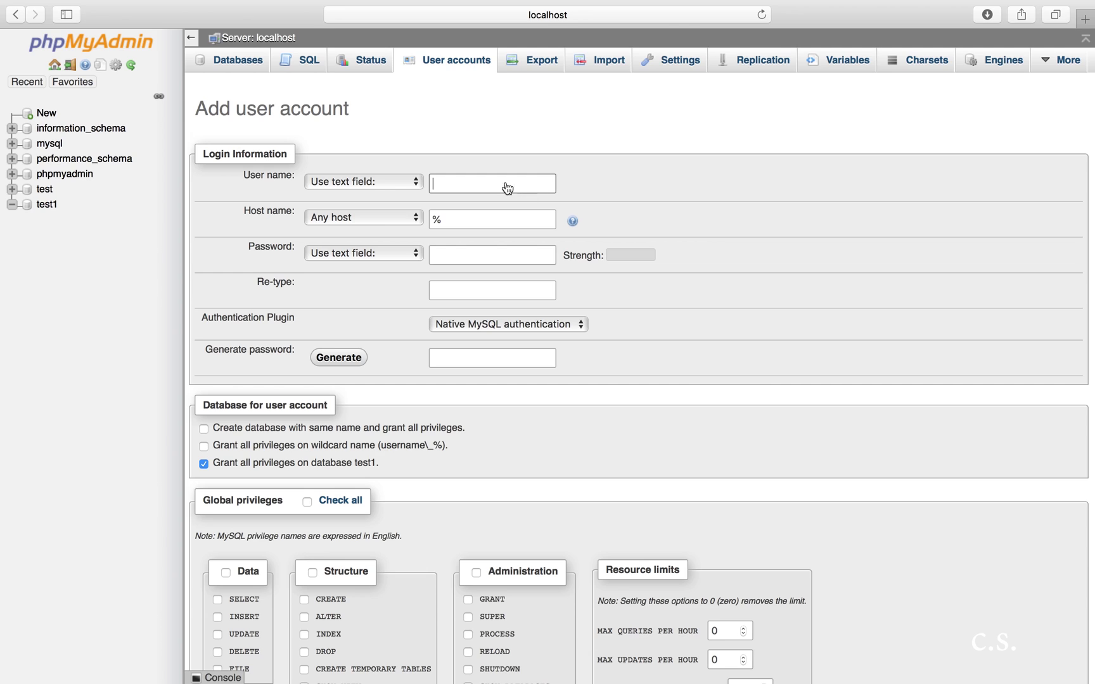
click(469, 187)
text(t)
click(385, 217)
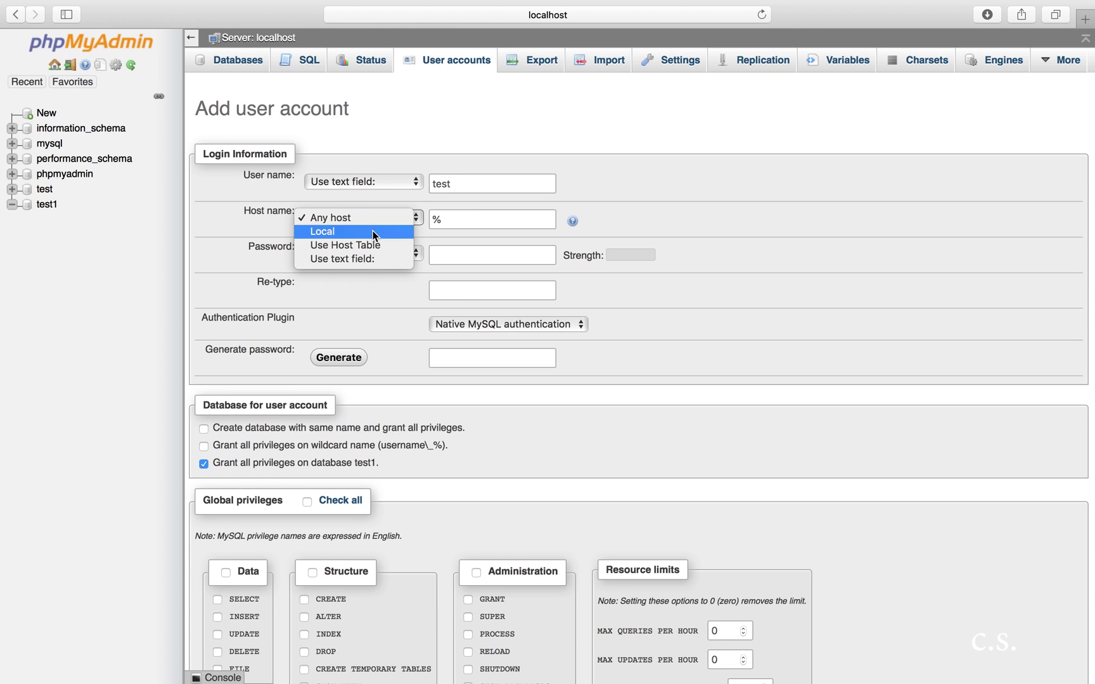
click(373, 230)
Step: Enter and re-type the account password, grant all global privileges, and create the user, declining password saving
click(458, 261)
click(457, 289)
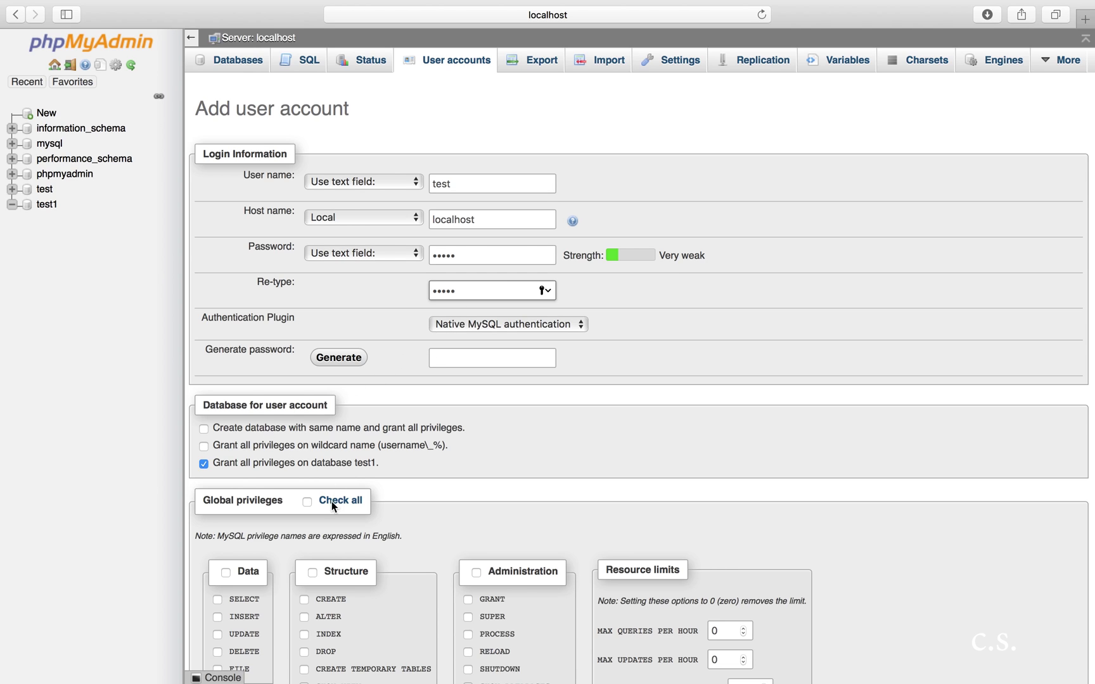
click(307, 502)
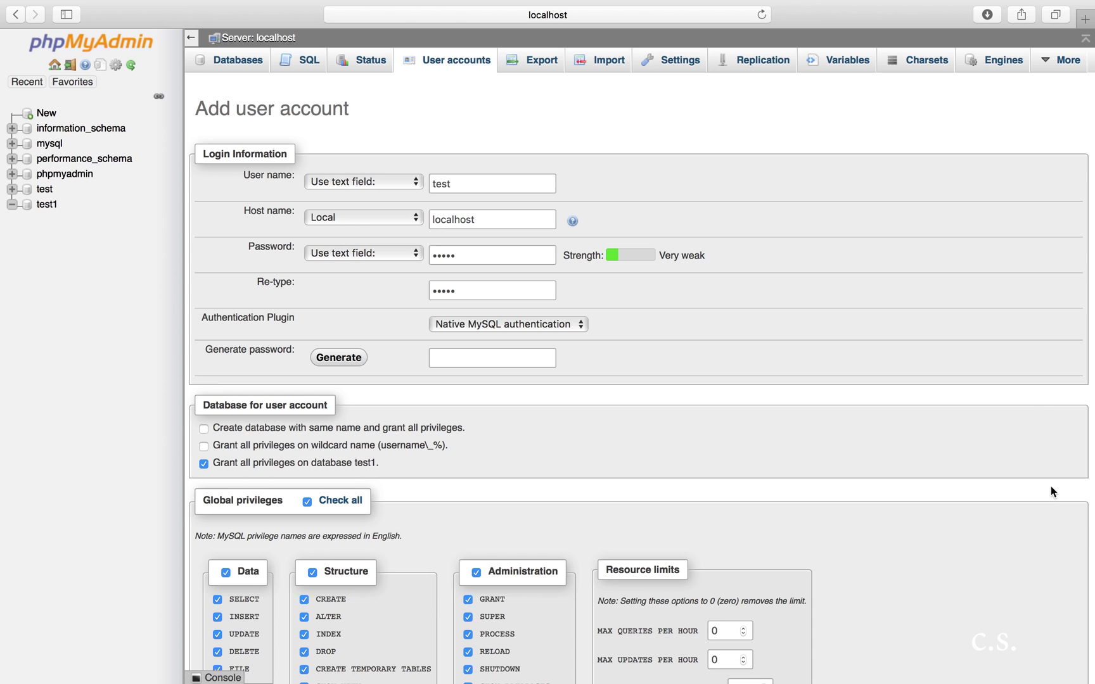
scroll(1051, 492, down, 5)
scroll(641, 366, down, 5)
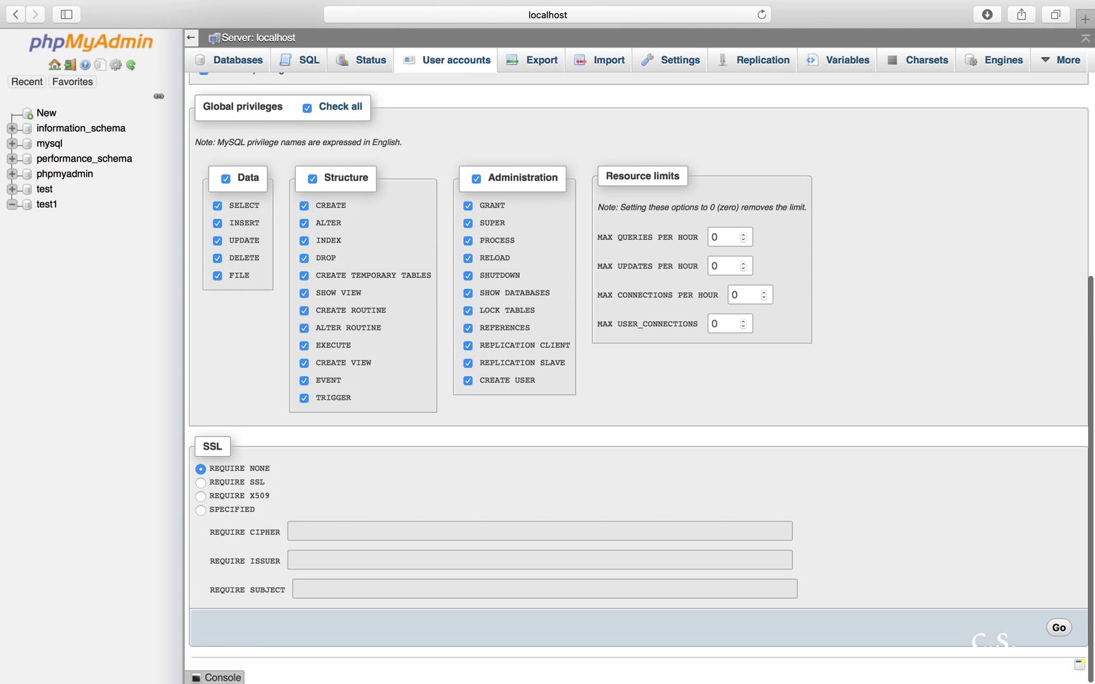
click(1058, 627)
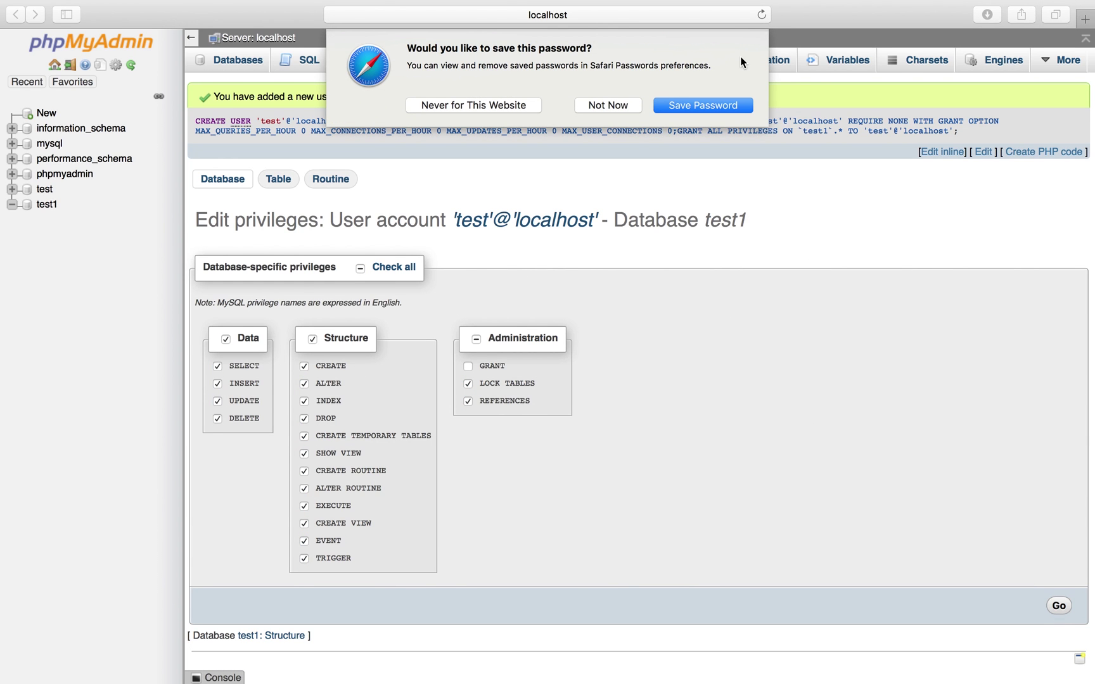
click(615, 104)
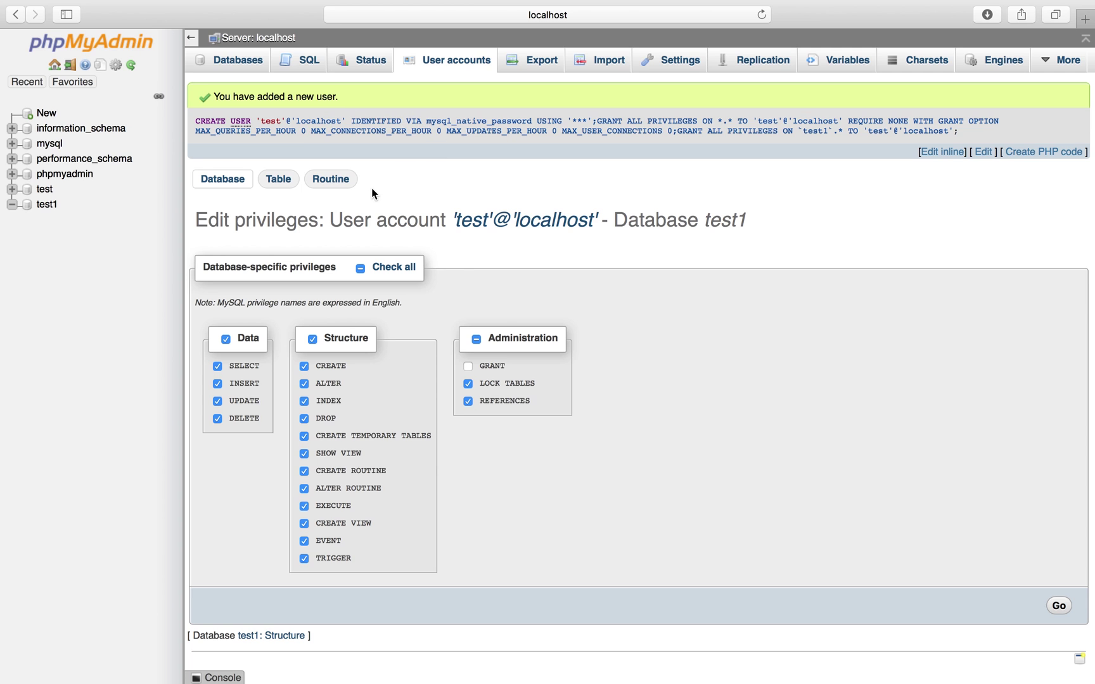
Step: Close the phpMyAdmin browser window and reveal the downloaded wordpress folder in Finder
mouse_move(15, 3)
click(14, 32)
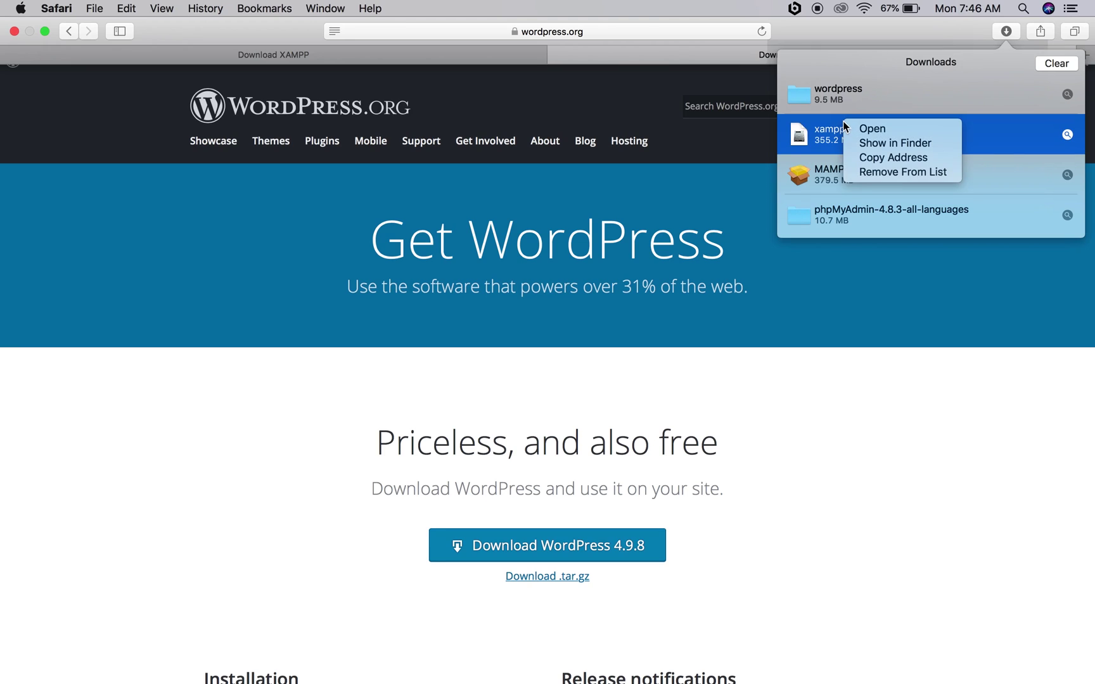
click(843, 121)
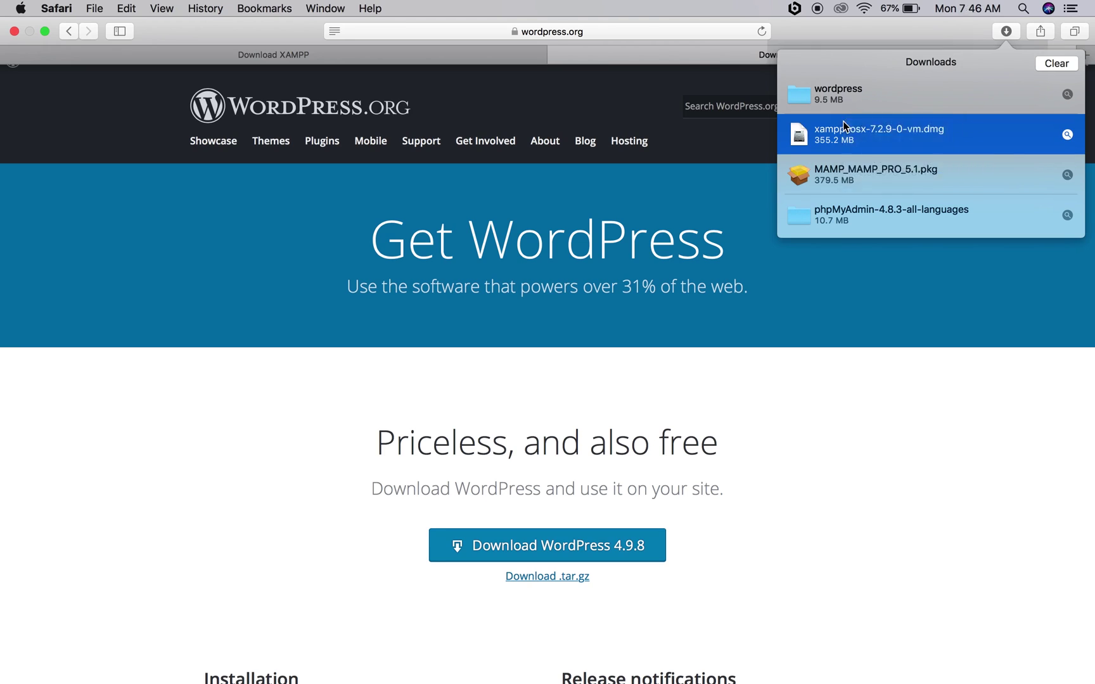
right_click(849, 101)
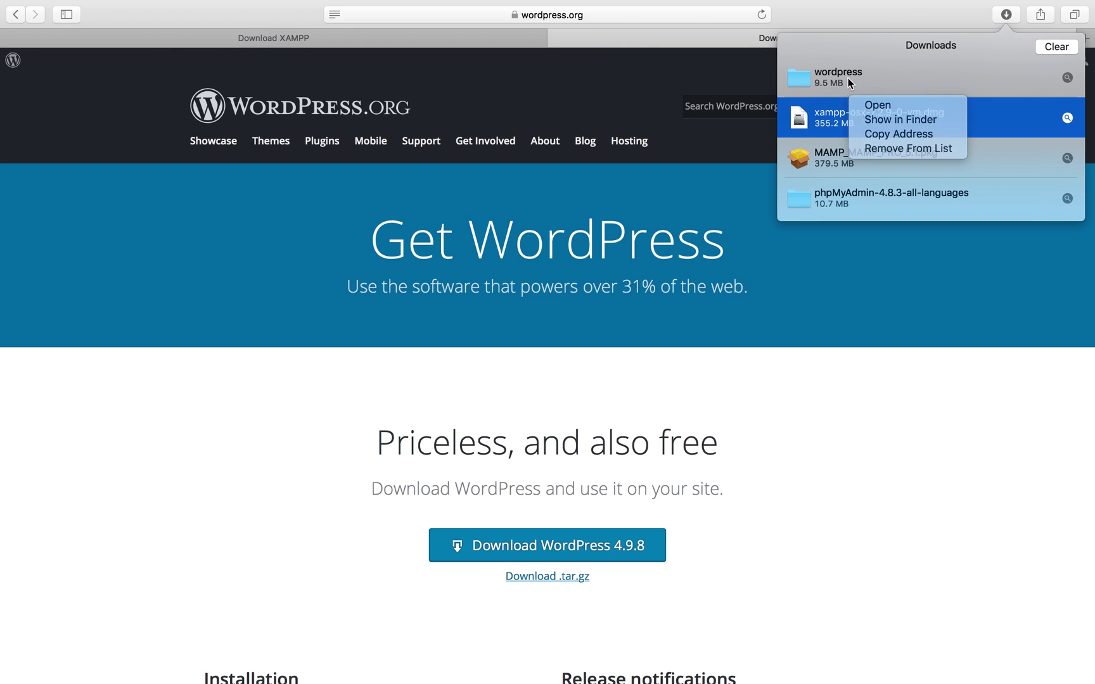
right_click(849, 76)
click(870, 98)
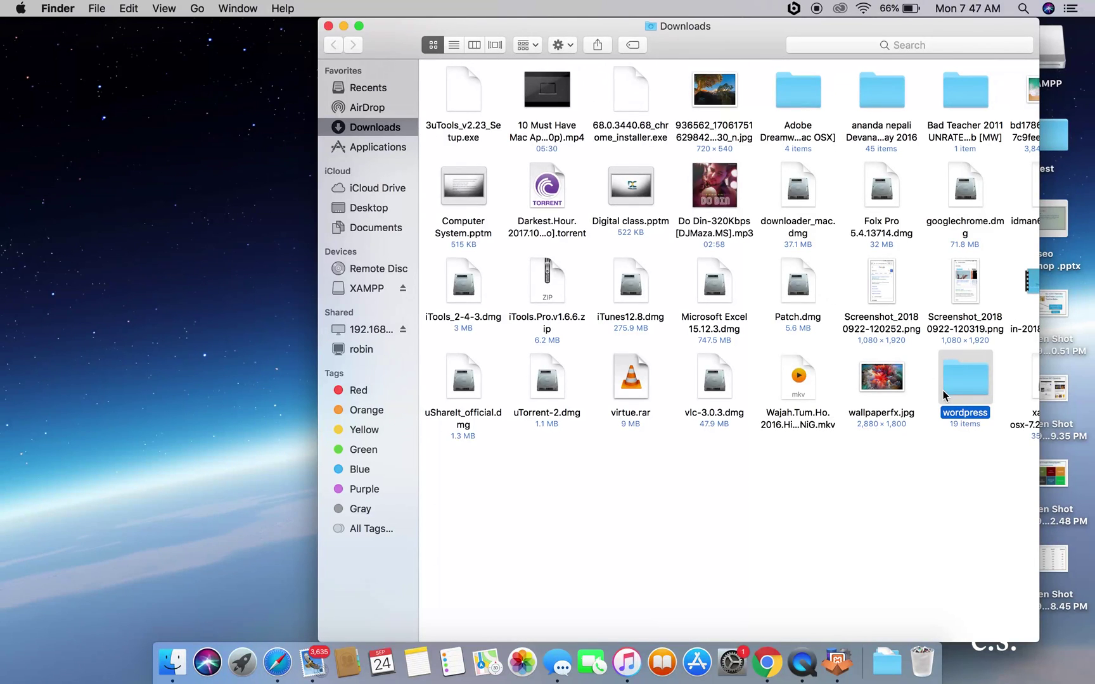
Step: Copy all 19 items inside the wordpress folder and close its window
double_click(958, 376)
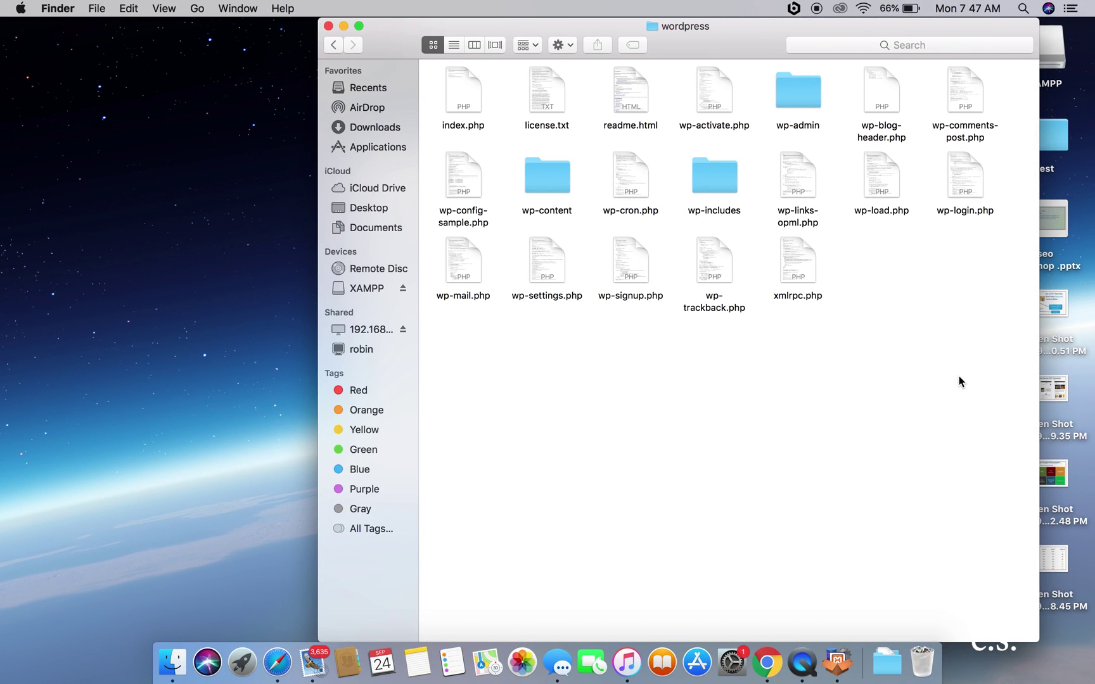
key(super+a)
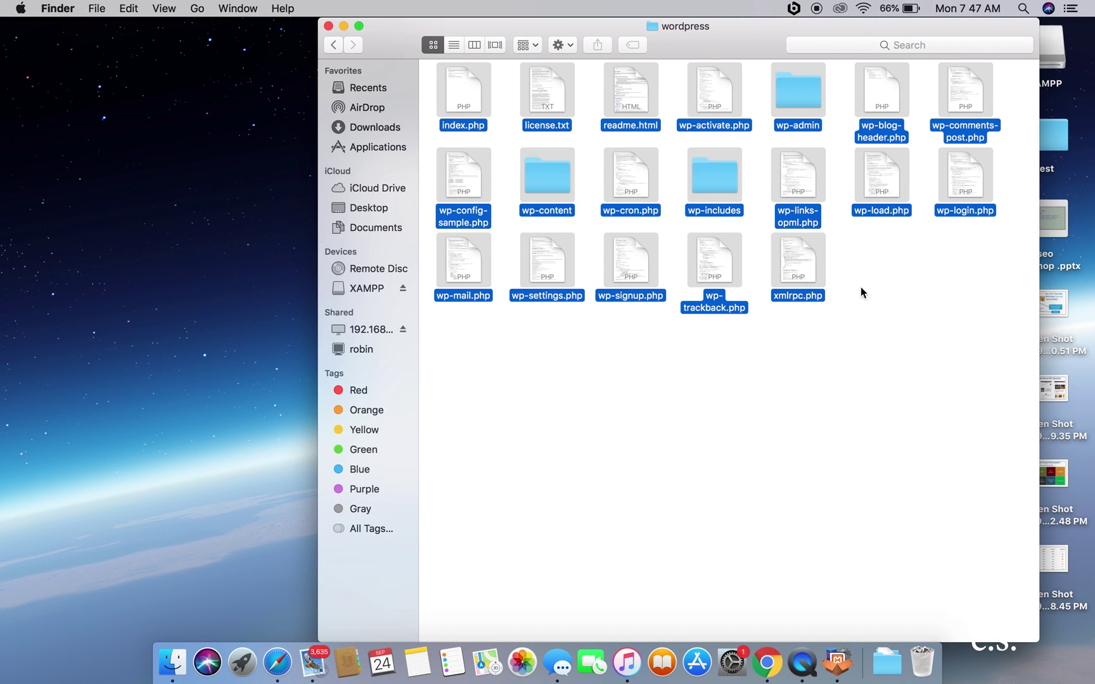
right_click(784, 181)
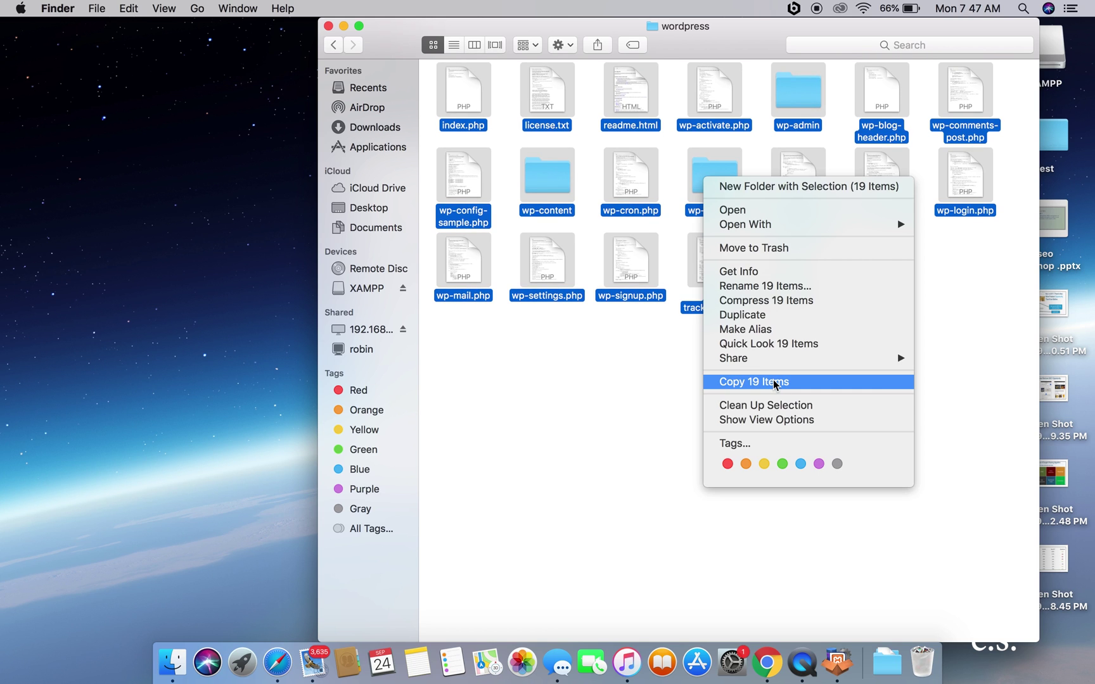
click(773, 382)
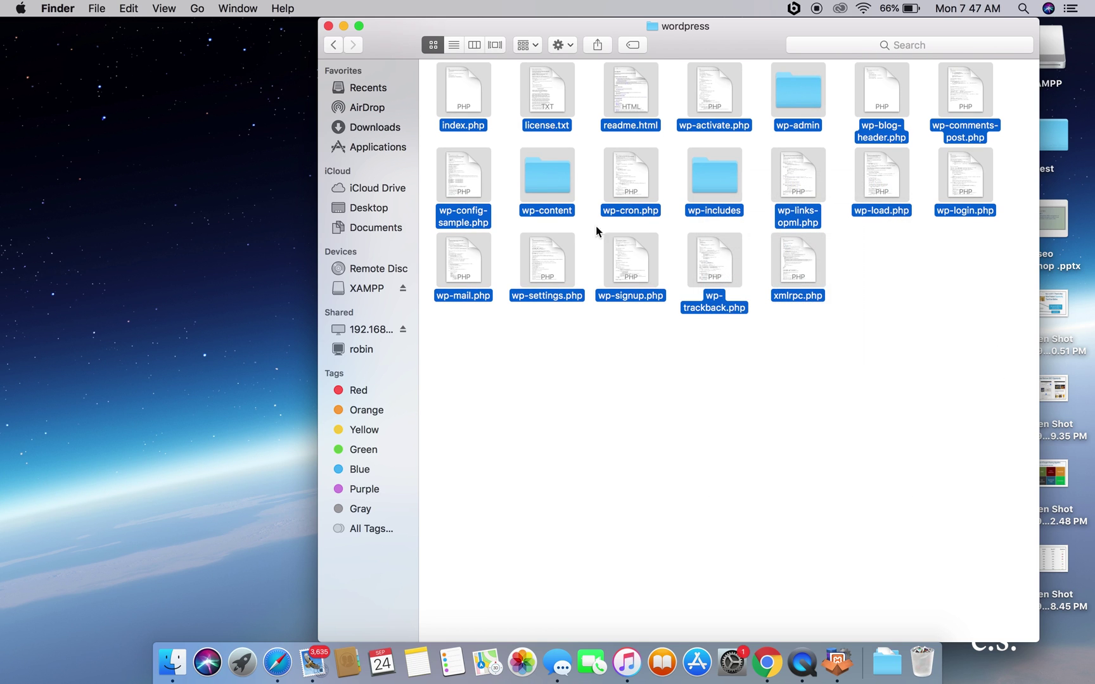
click(328, 26)
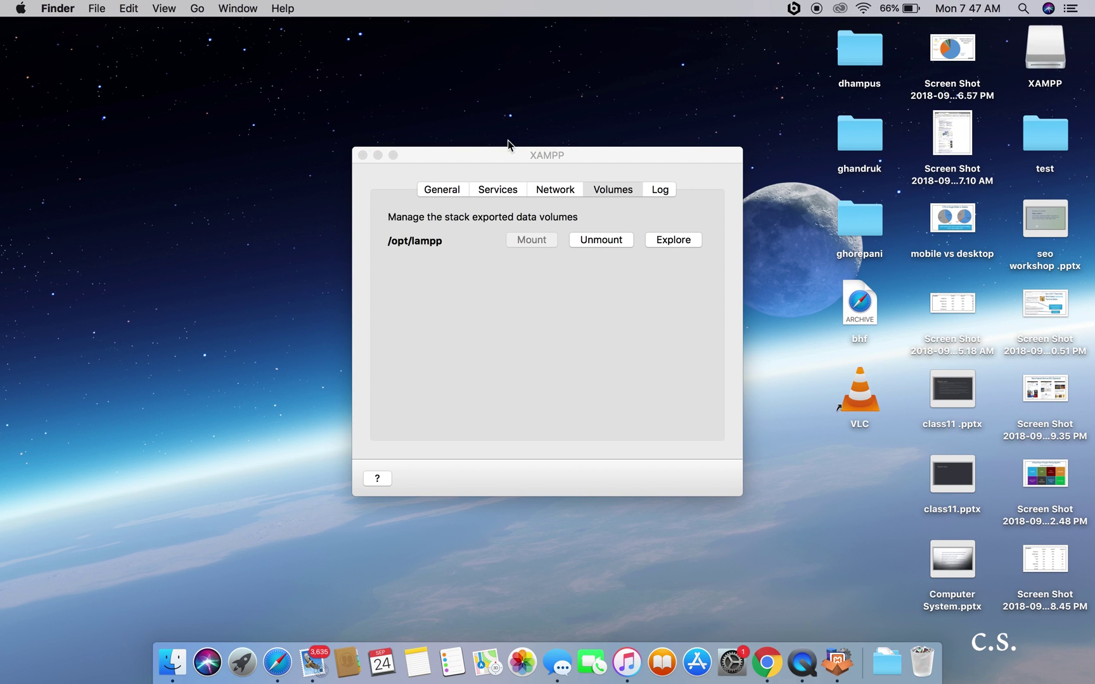
Step: Browse the lampp volume in list view with the htdocs folder expanded
drag(516, 166, 215, 164)
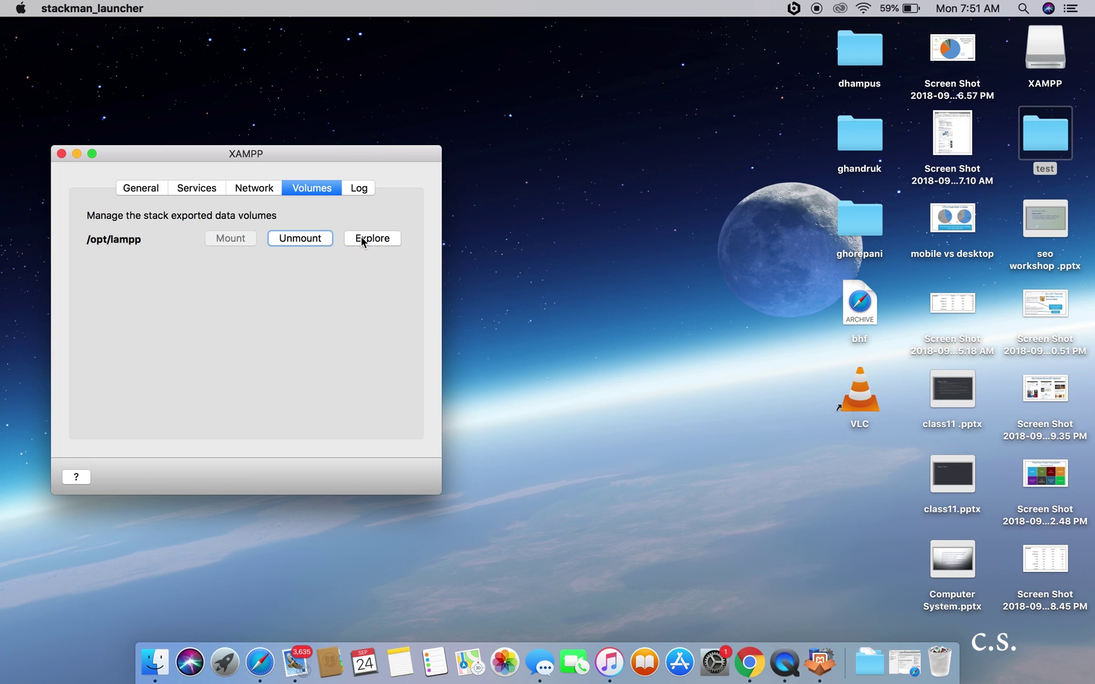
click(363, 240)
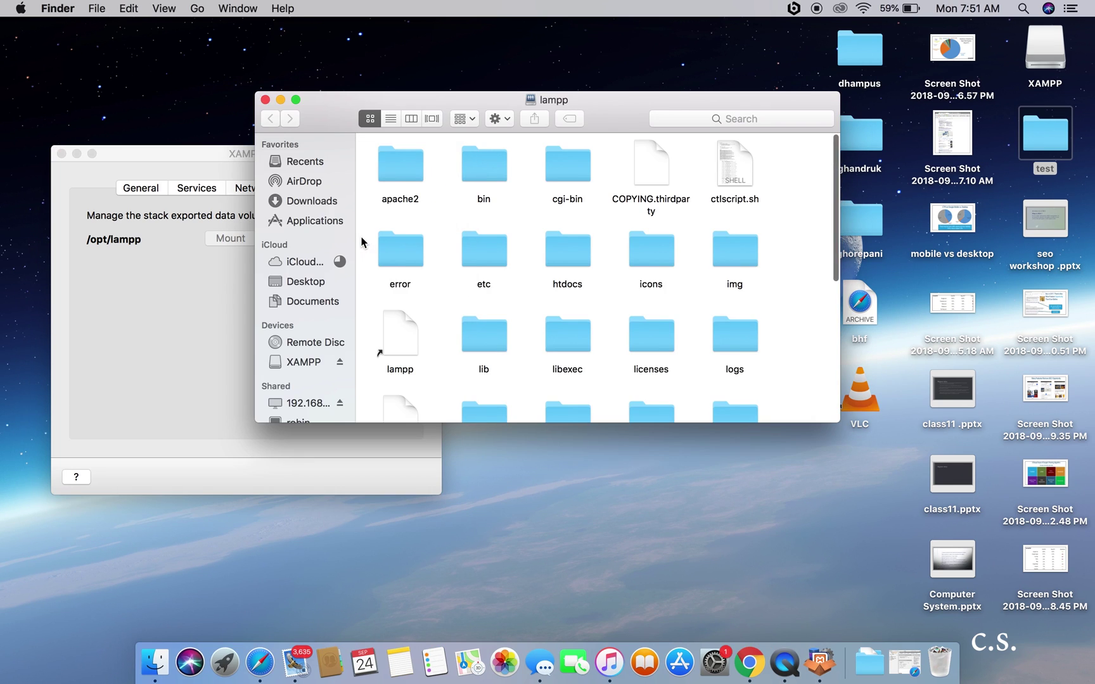
click(390, 119)
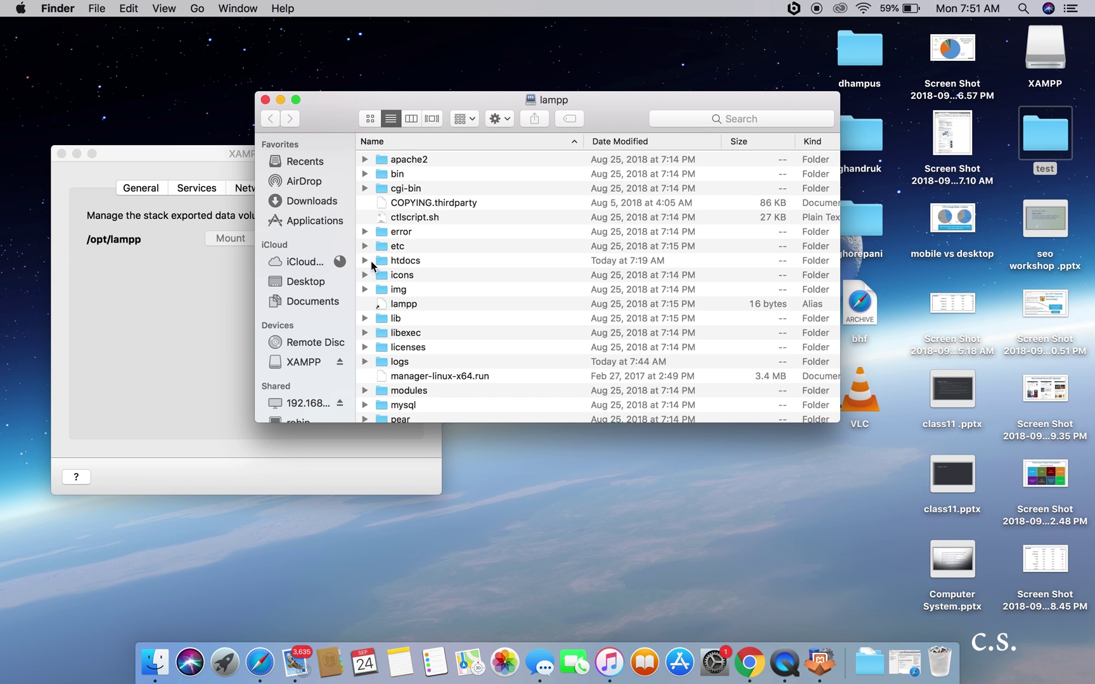
click(365, 261)
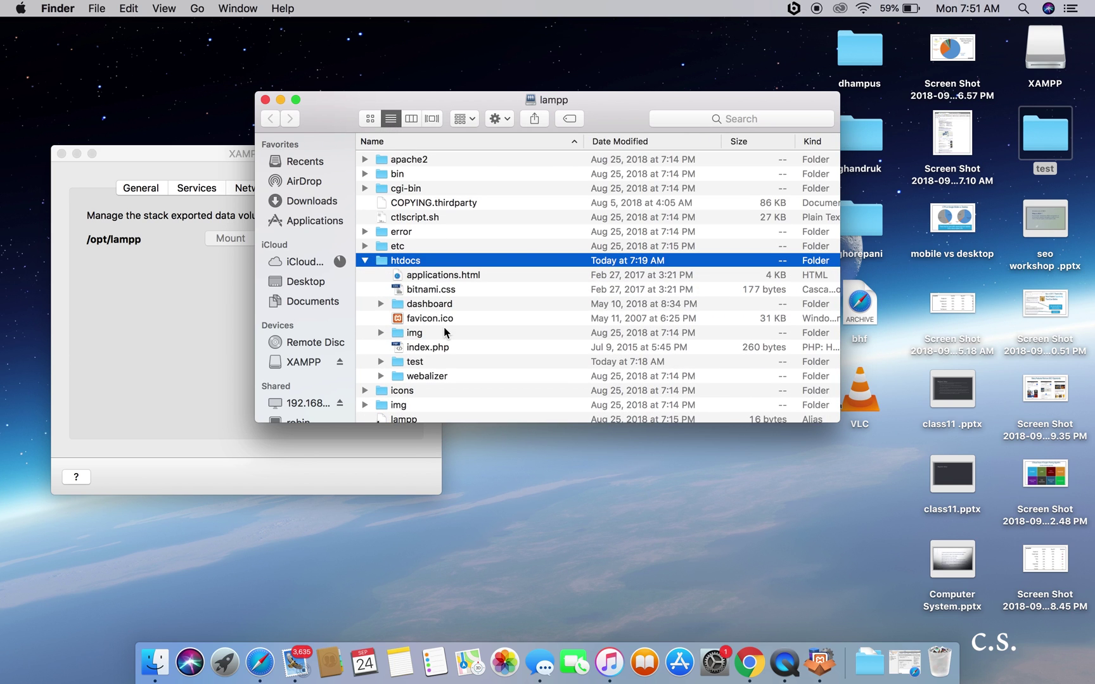
Step: Delete the old test folder from htdocs, copy the desktop test folder in, and close the window
click(424, 364)
right_click(425, 364)
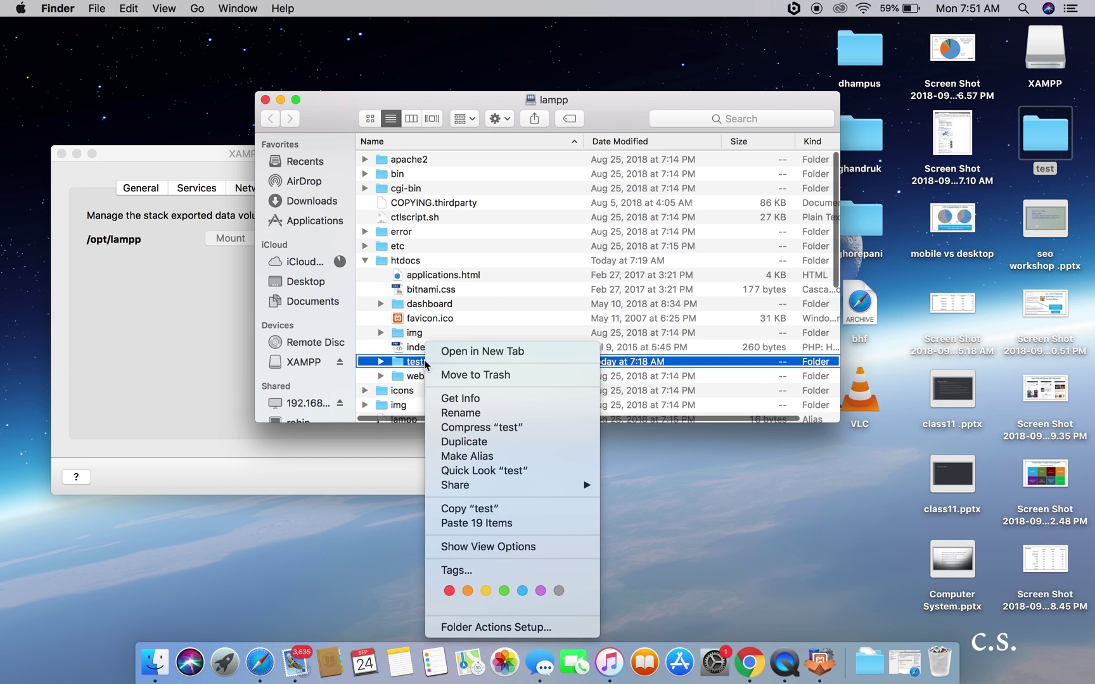
click(453, 377)
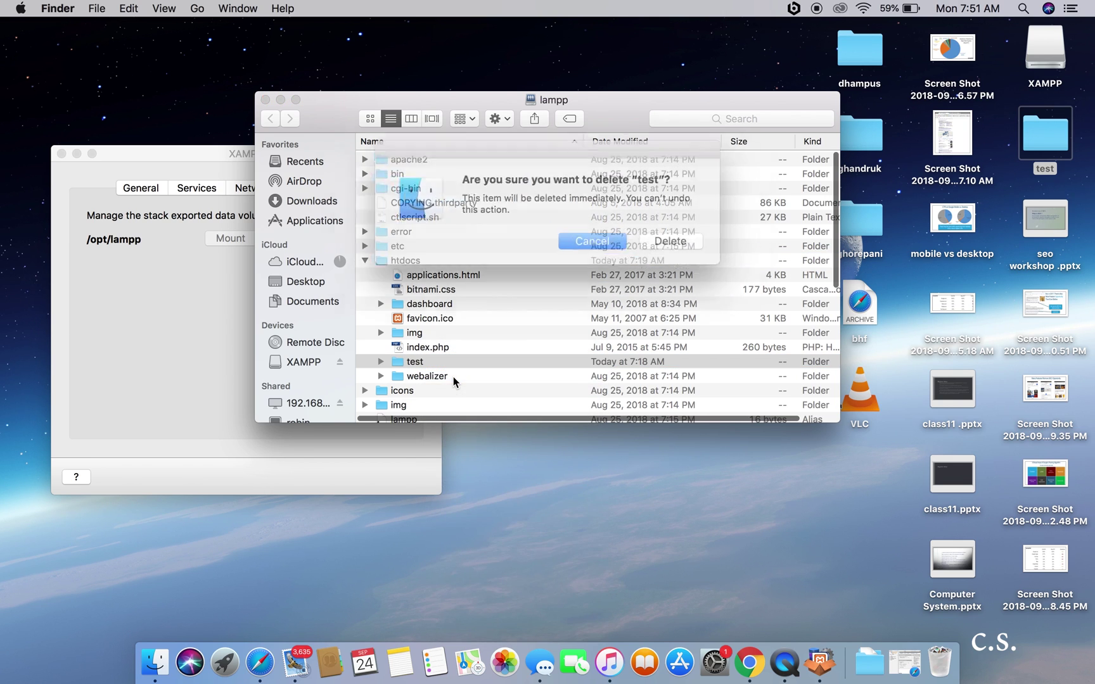
click(655, 240)
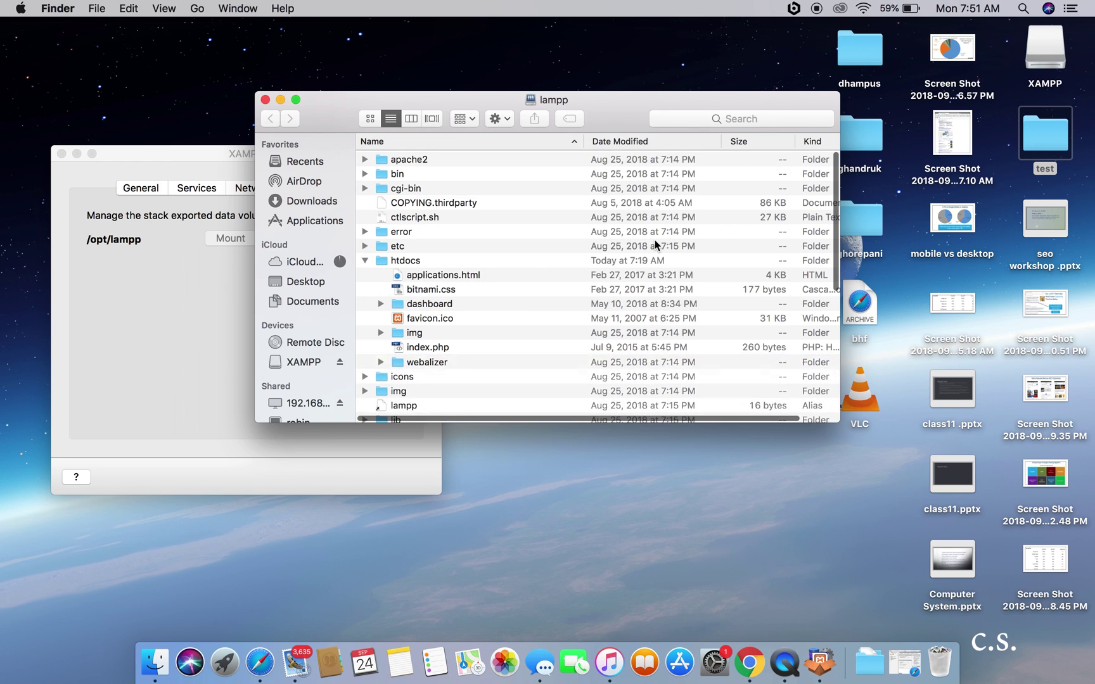
drag(1044, 140, 505, 314)
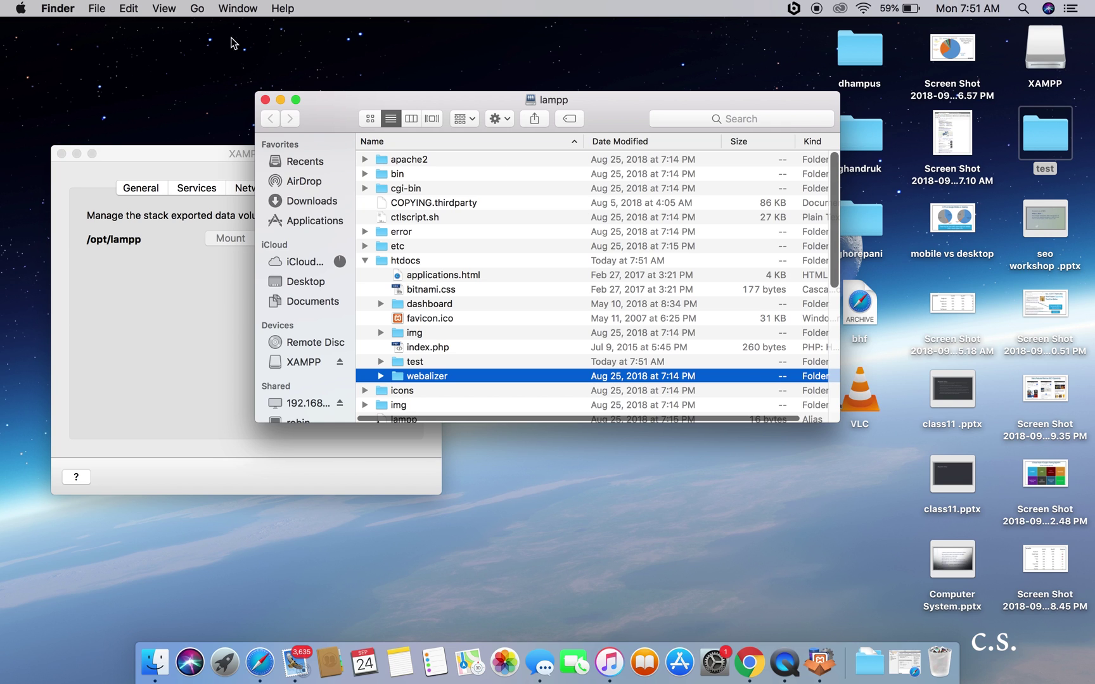
click(265, 99)
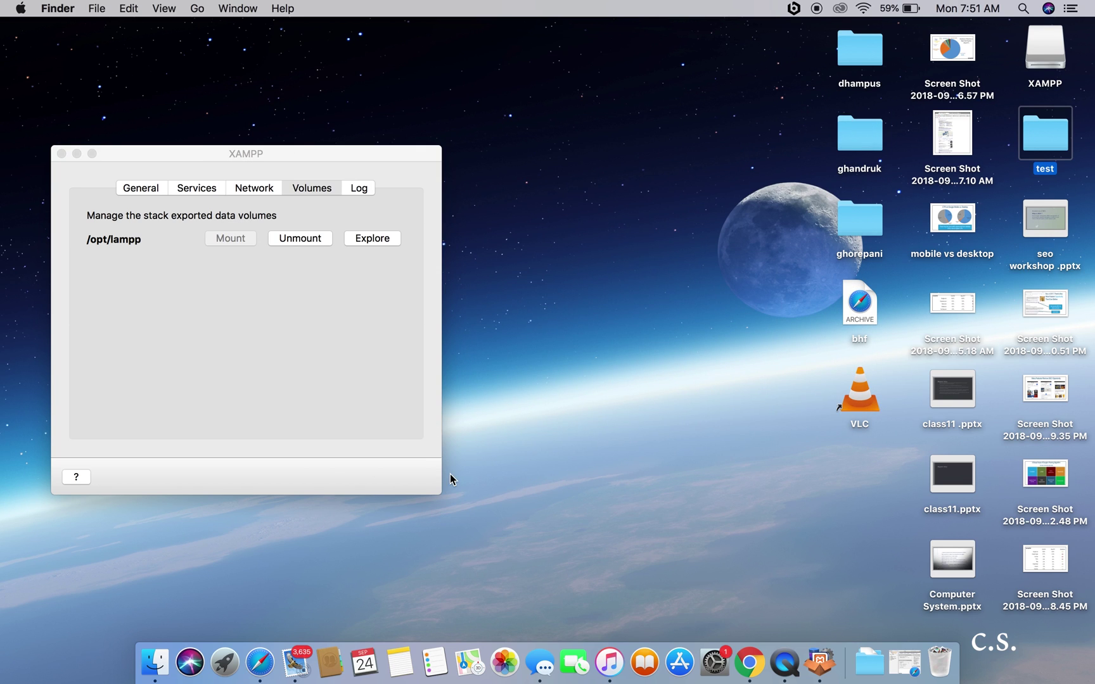
Step: Load localhost:8080/test/public_html/ in full-screen Safari and begin the WordPress database setup
click(260, 662)
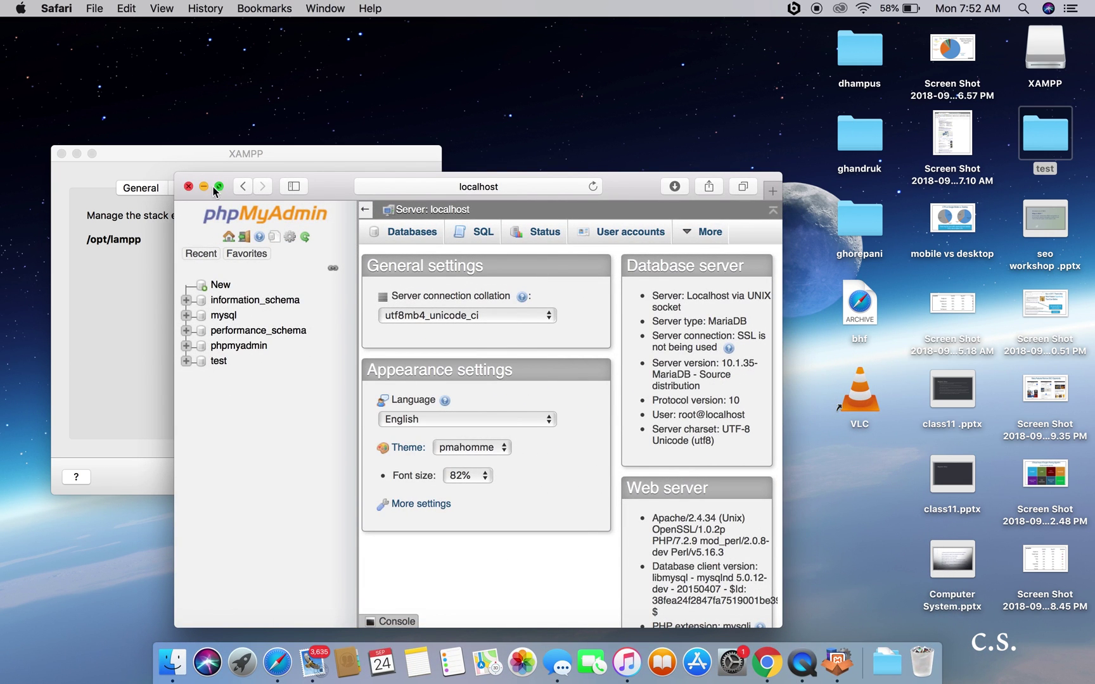
key(super+l)
text(localhost:8080/test/)
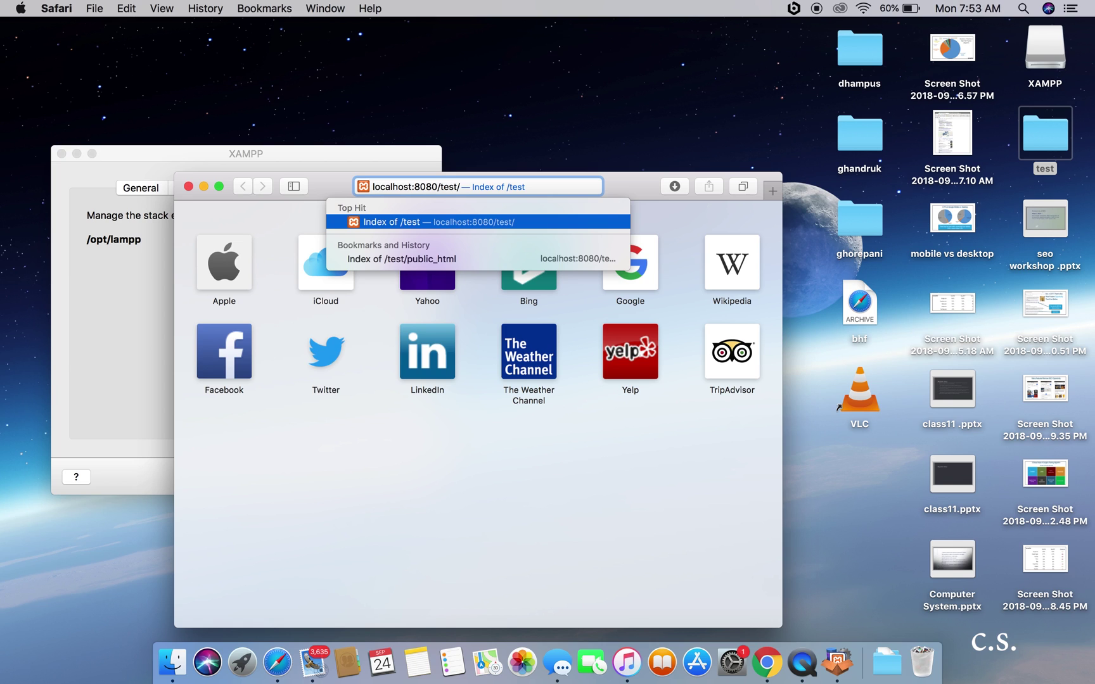
text(p)
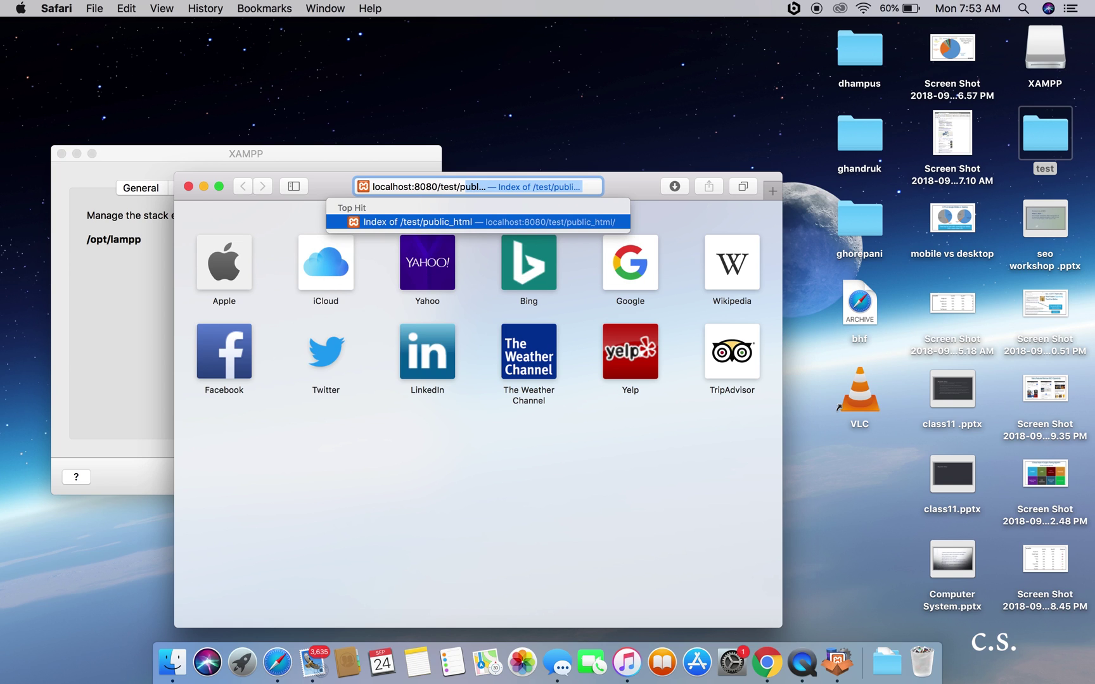
text(ublic_)
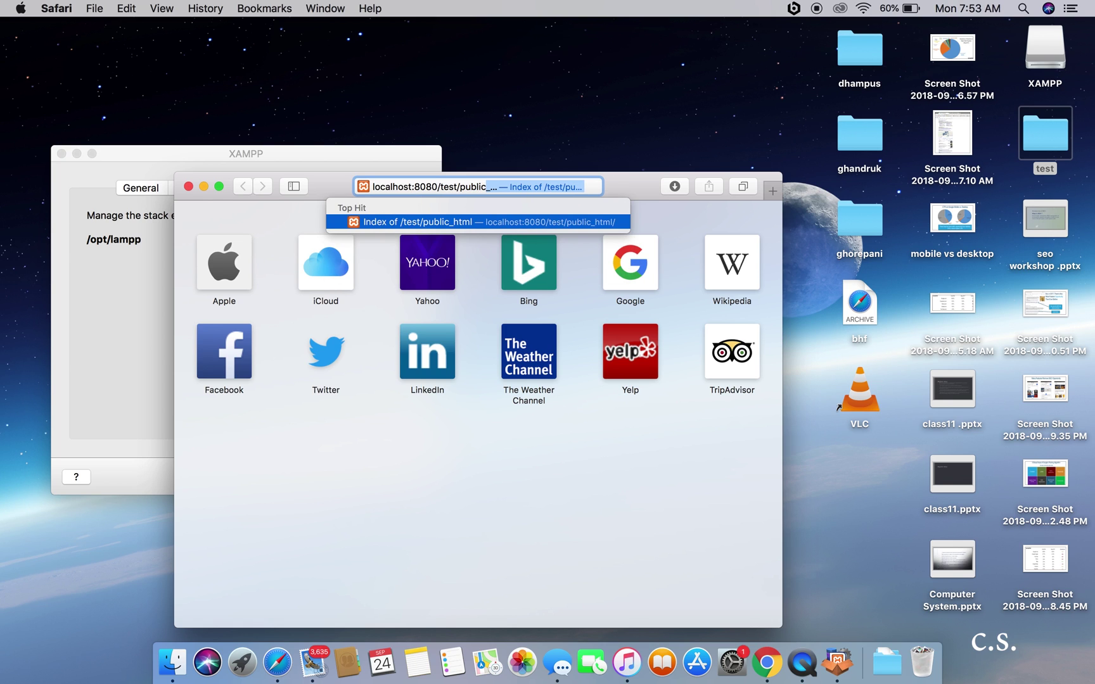
click(220, 184)
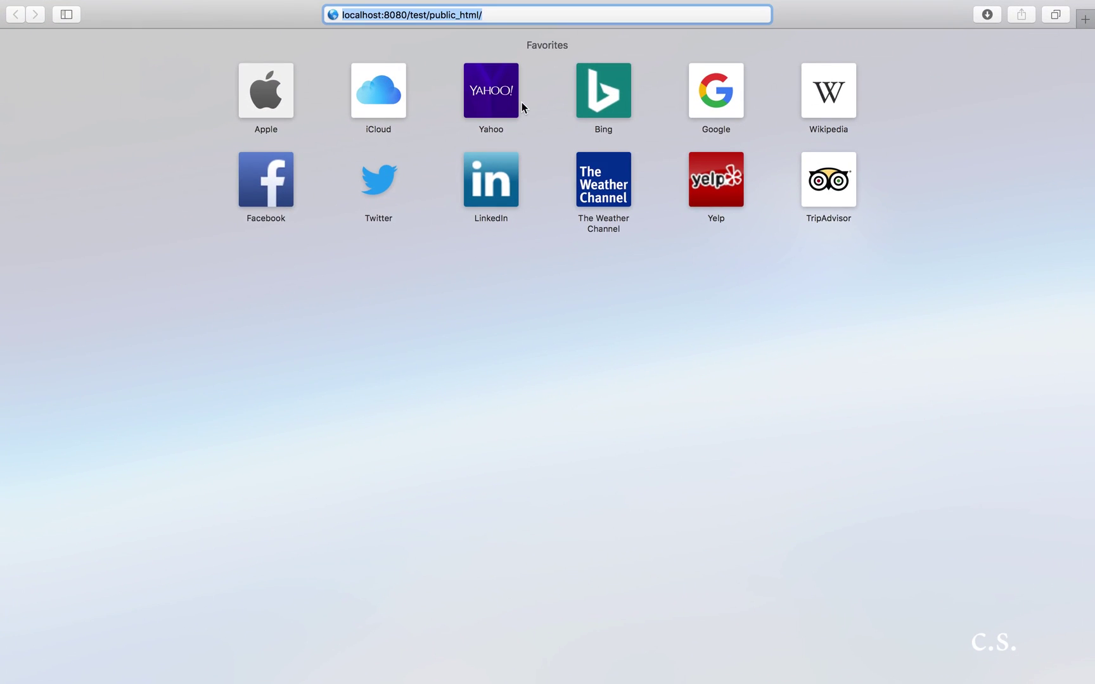
click(498, 16)
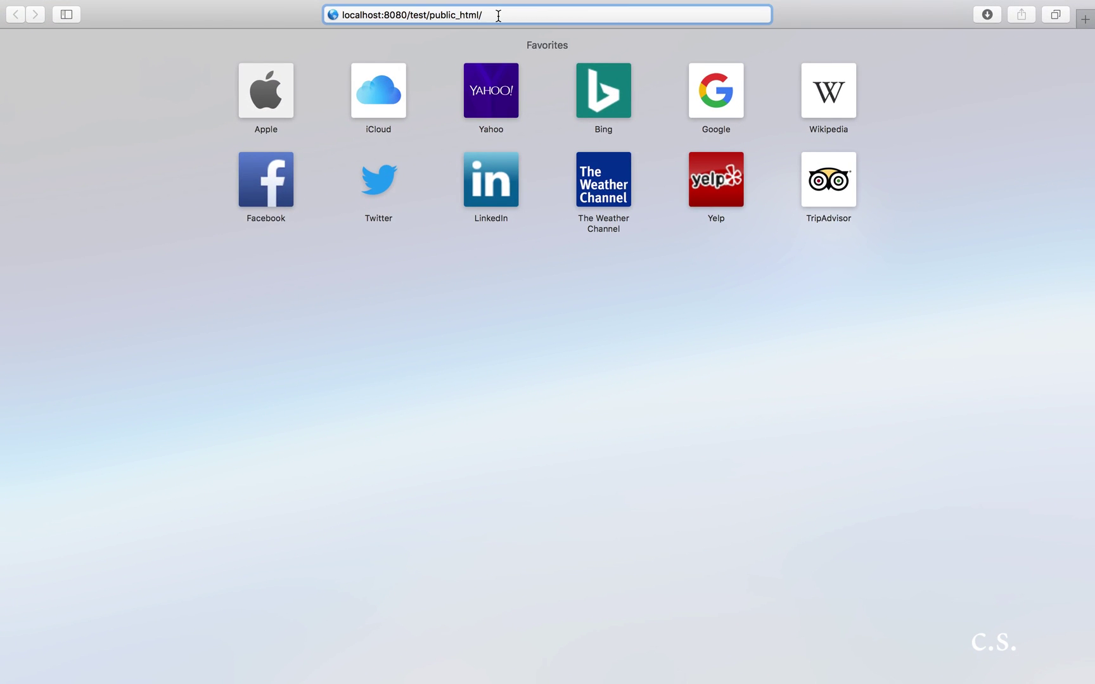
key(Return)
click(321, 445)
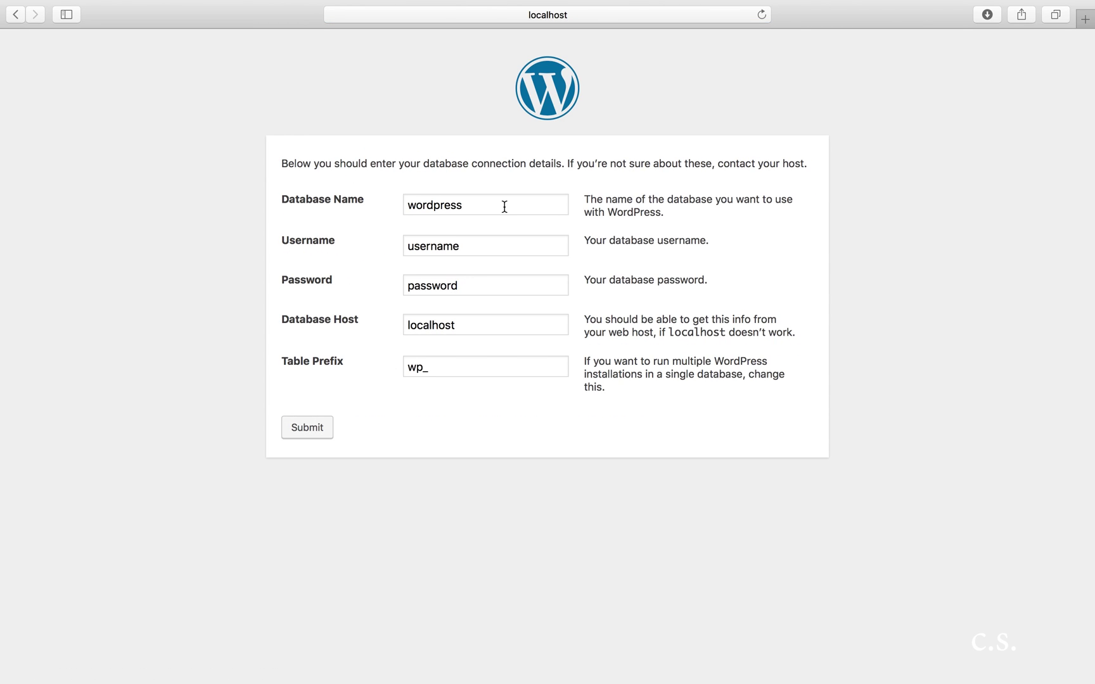
Step: Submit the setup form with database name test1, the username and its password
click(500, 209)
key(BackSpace)
key(BackSpace)
key(BackSpace)
key(BackSpace)
key(BackSpace)
key(BackSpace)
key(BackSpace)
key(BackSpace)
key(BackSpace)
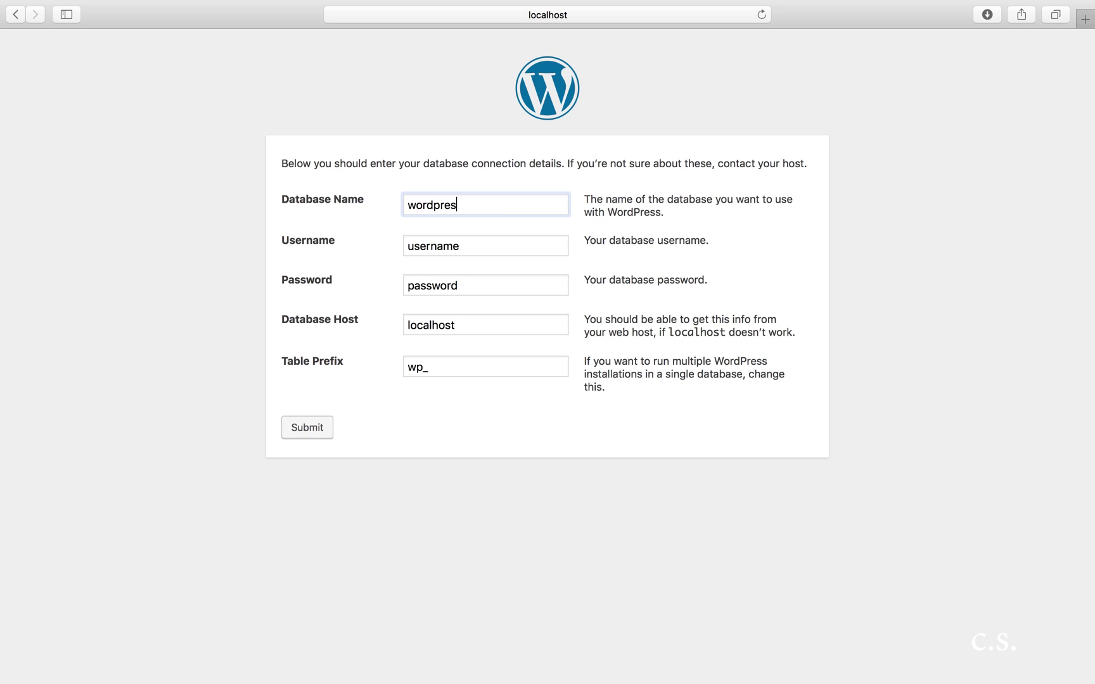
text(test1)
click(485, 247)
key(BackSpace)
key(BackSpace)
key(BackSpace)
key(BackSpace)
key(BackSpace)
key(BackSpace)
key(BackSpace)
key(BackSpace)
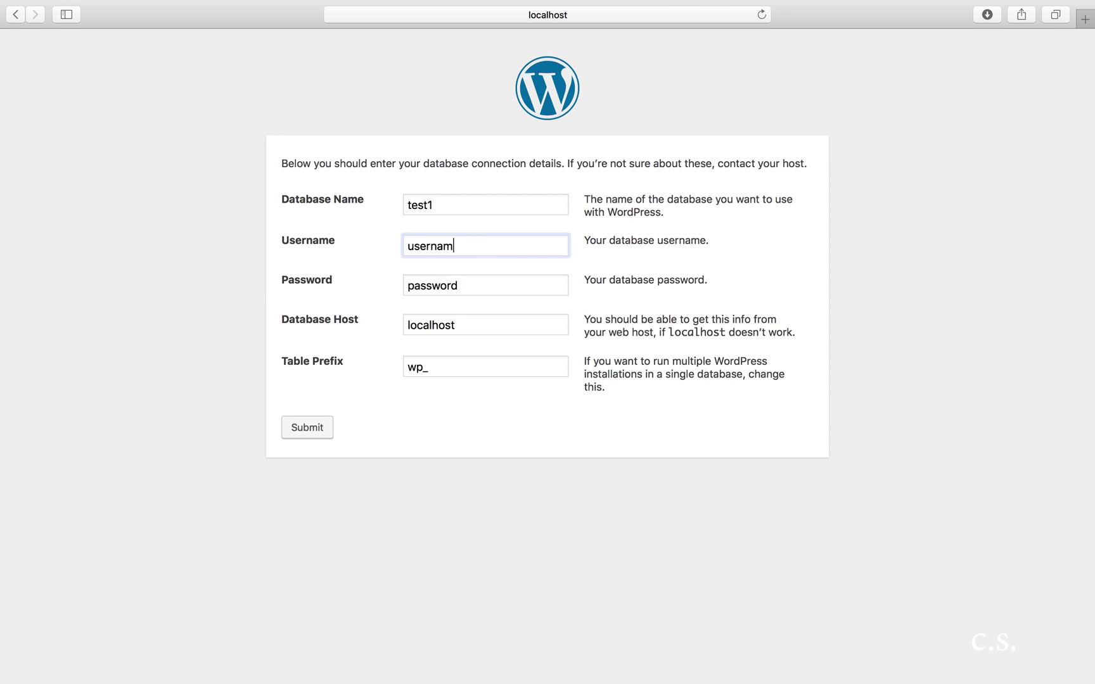
text(test1)
click(475, 291)
key(BackSpace)
key(BackSpace)
key(BackSpace)
key(BackSpace)
key(BackSpace)
key(BackSpace)
key(BackSpace)
key(BackSpace)
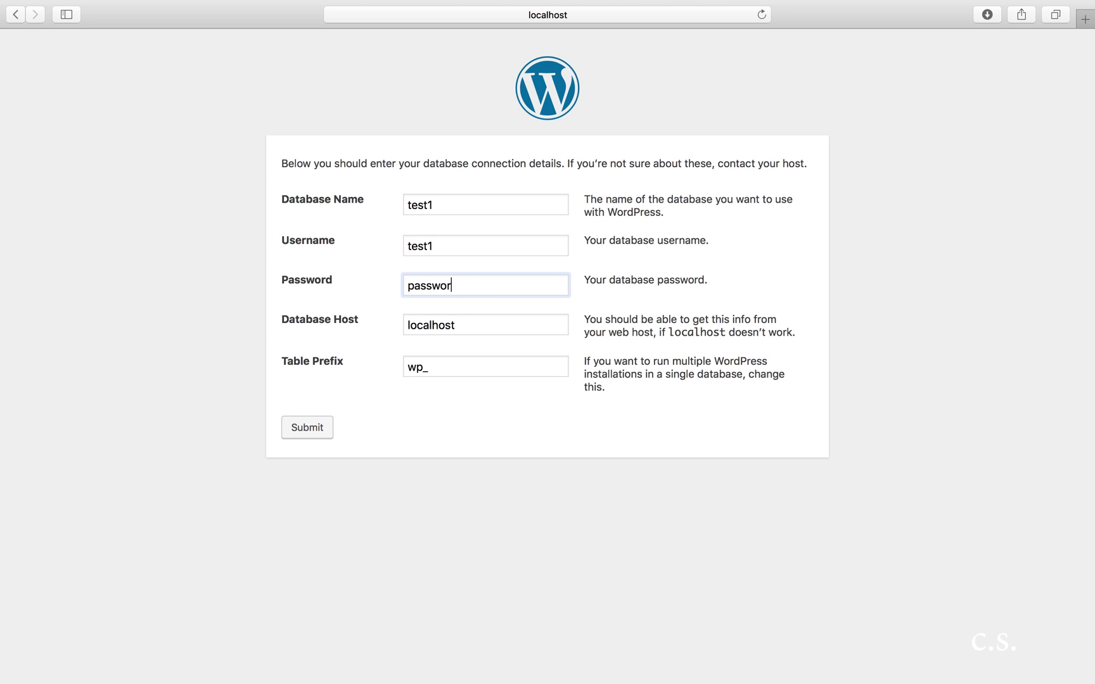
click(323, 427)
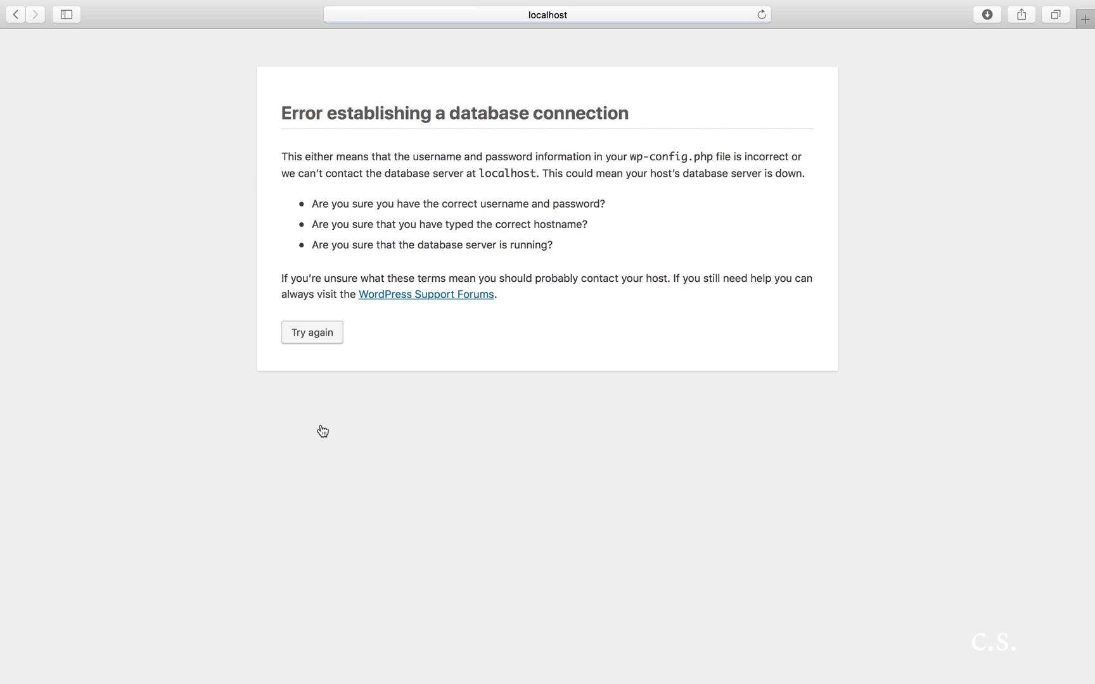
Step: Retry and resubmit the connection details, then open a new tab toward localhost:8080/phpMyAdmin
click(315, 340)
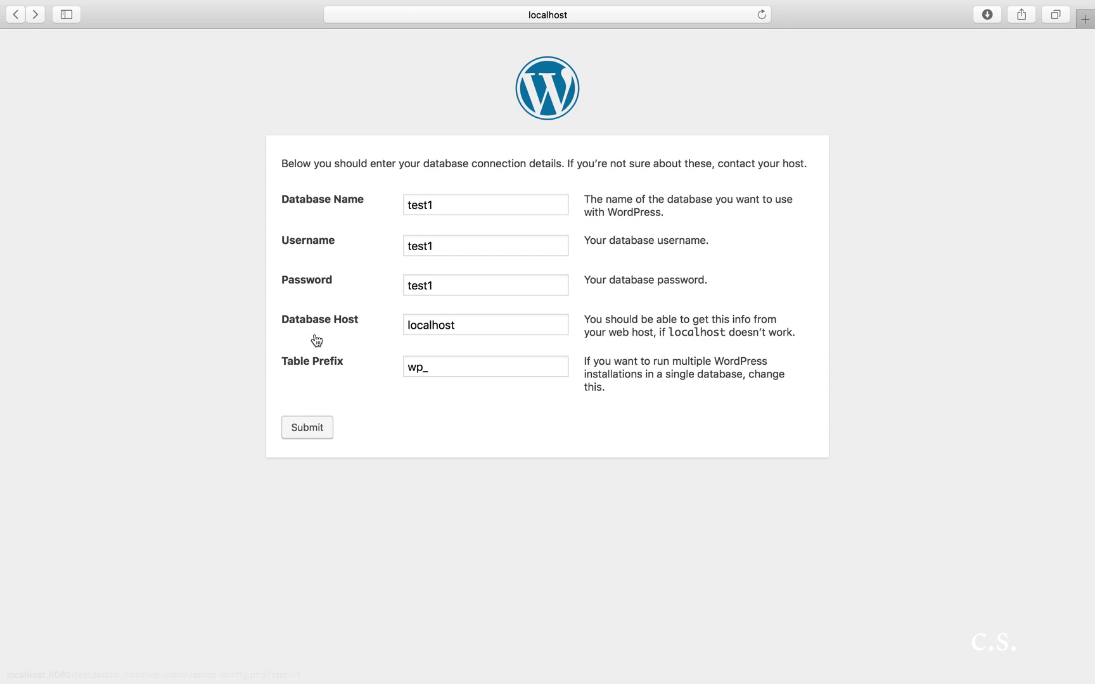
click(306, 431)
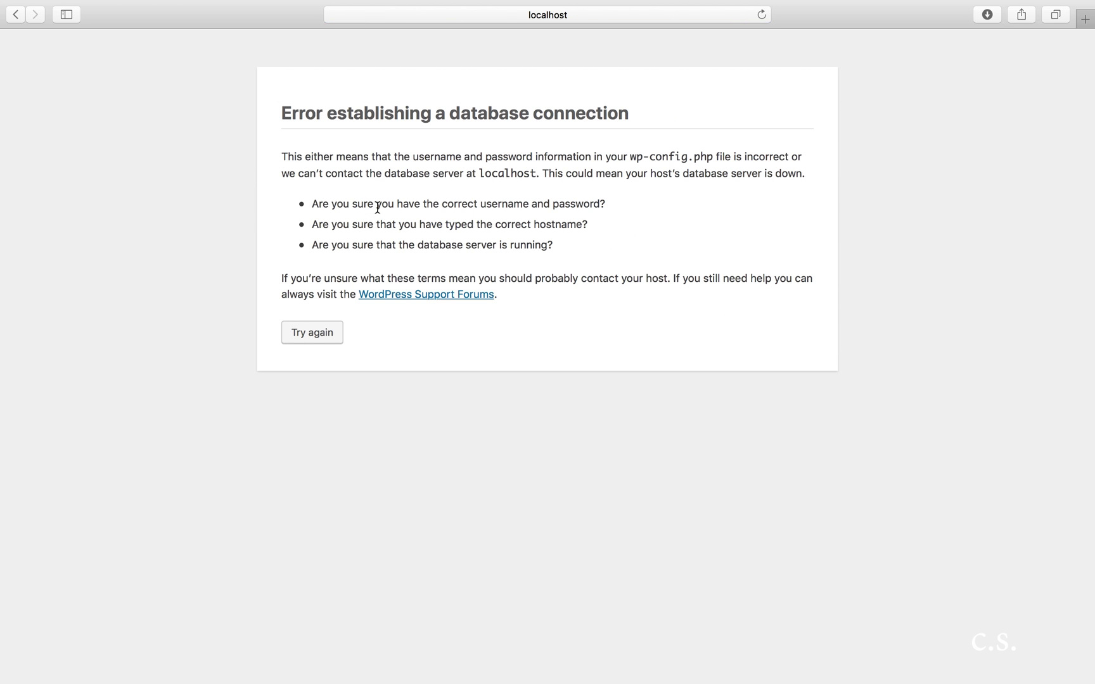
key(super+t)
text(localhost:8080/)
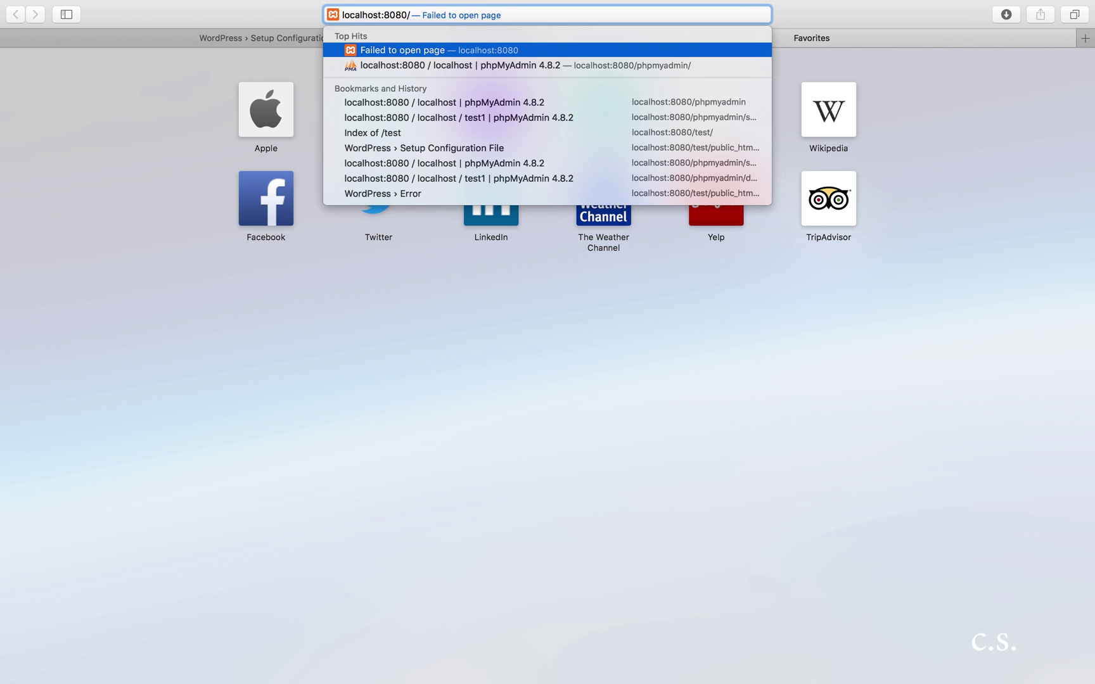
text(p)
Step: In phpMyAdmin, start adding user test2 restricted to the local host
key(Return)
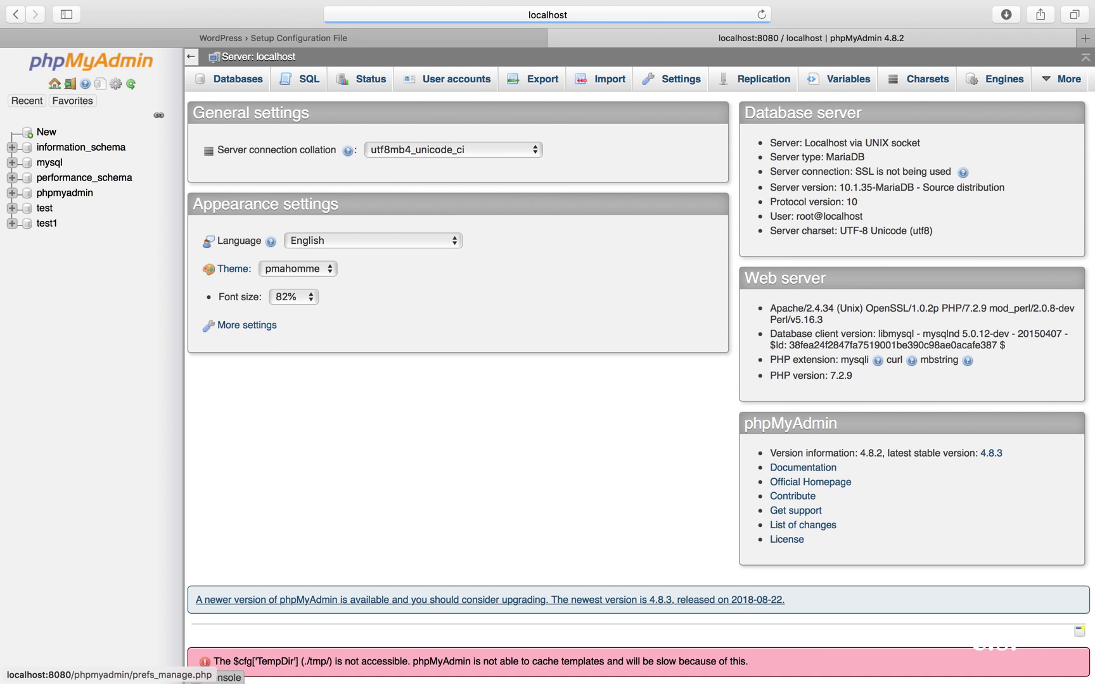
click(44, 224)
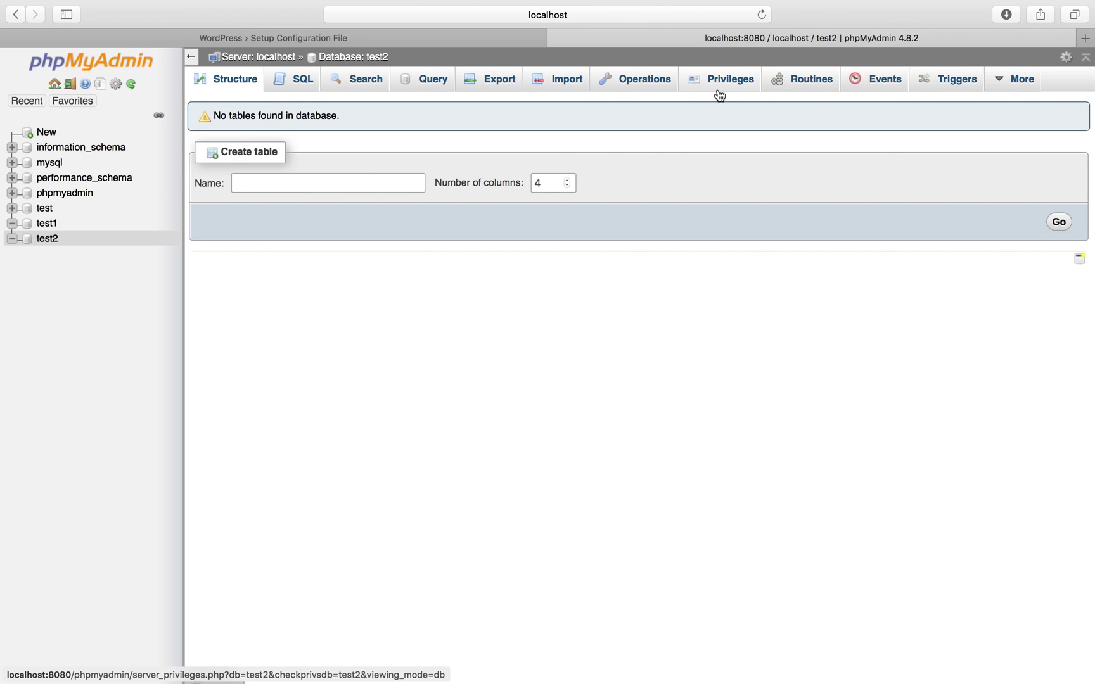
click(745, 81)
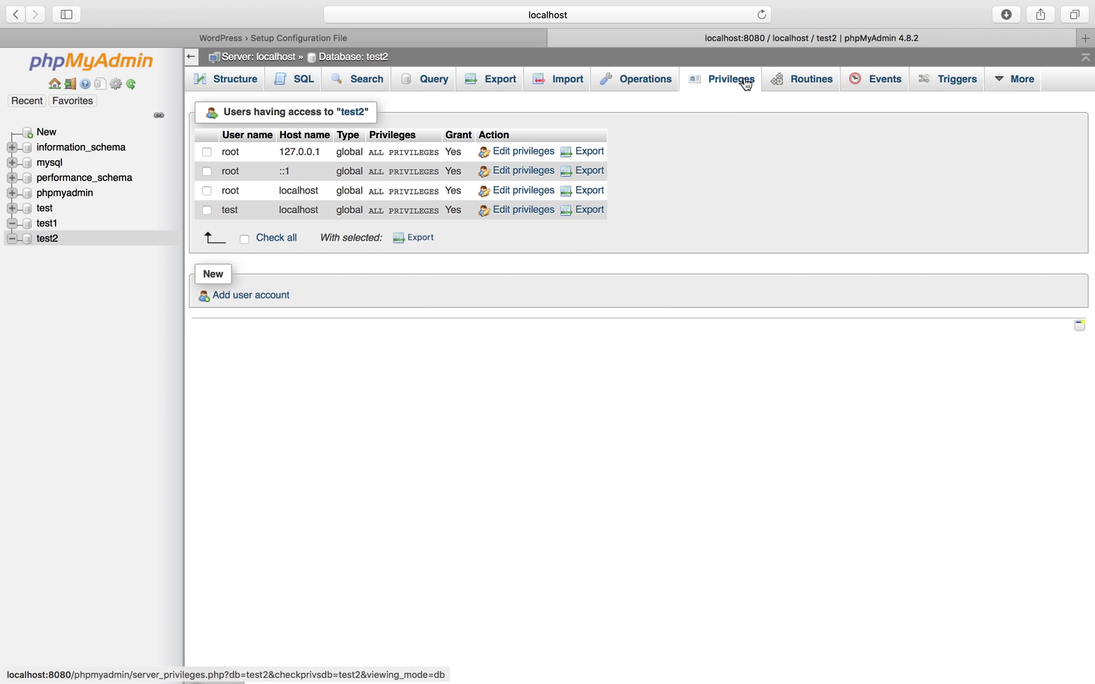
click(257, 299)
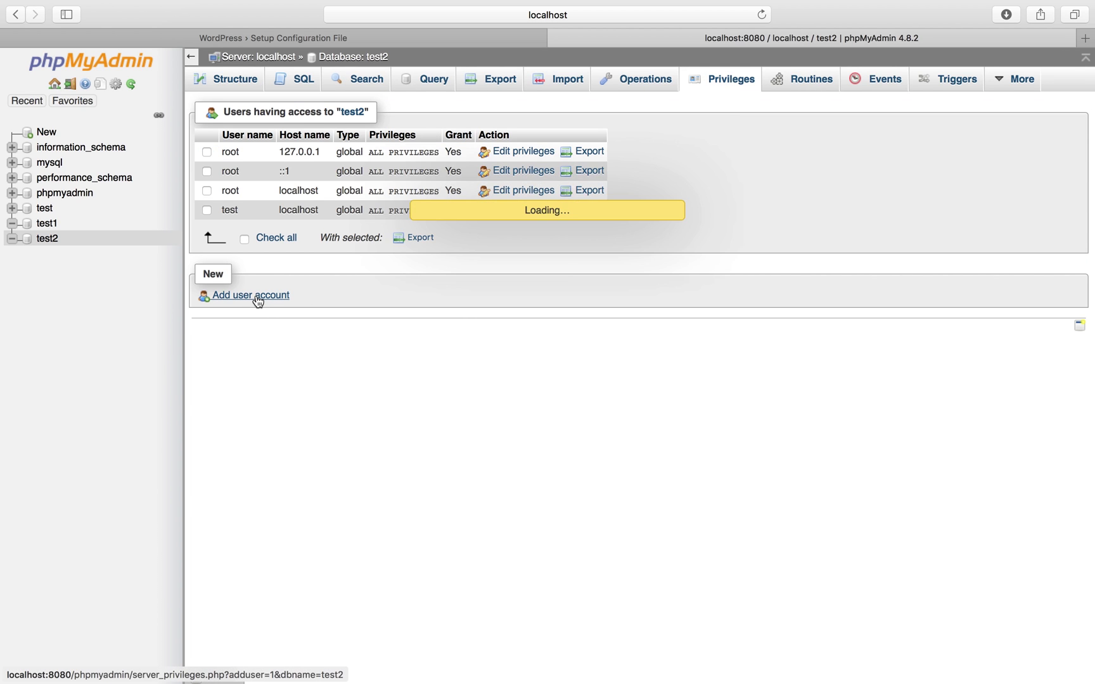
text(test2)
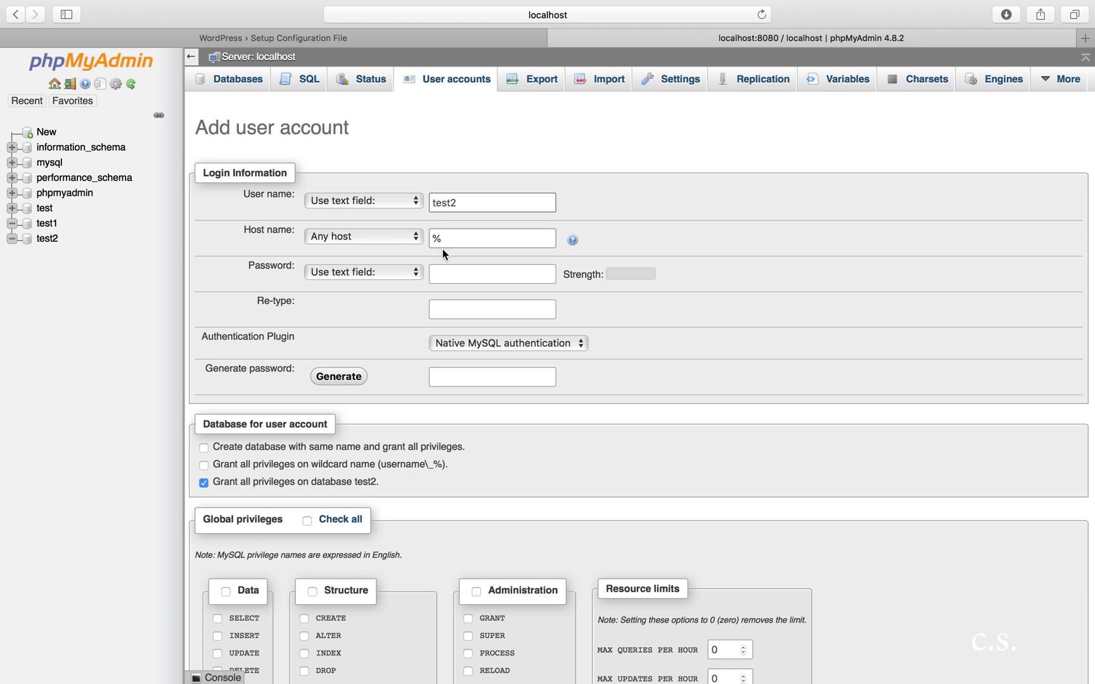
click(390, 237)
click(369, 249)
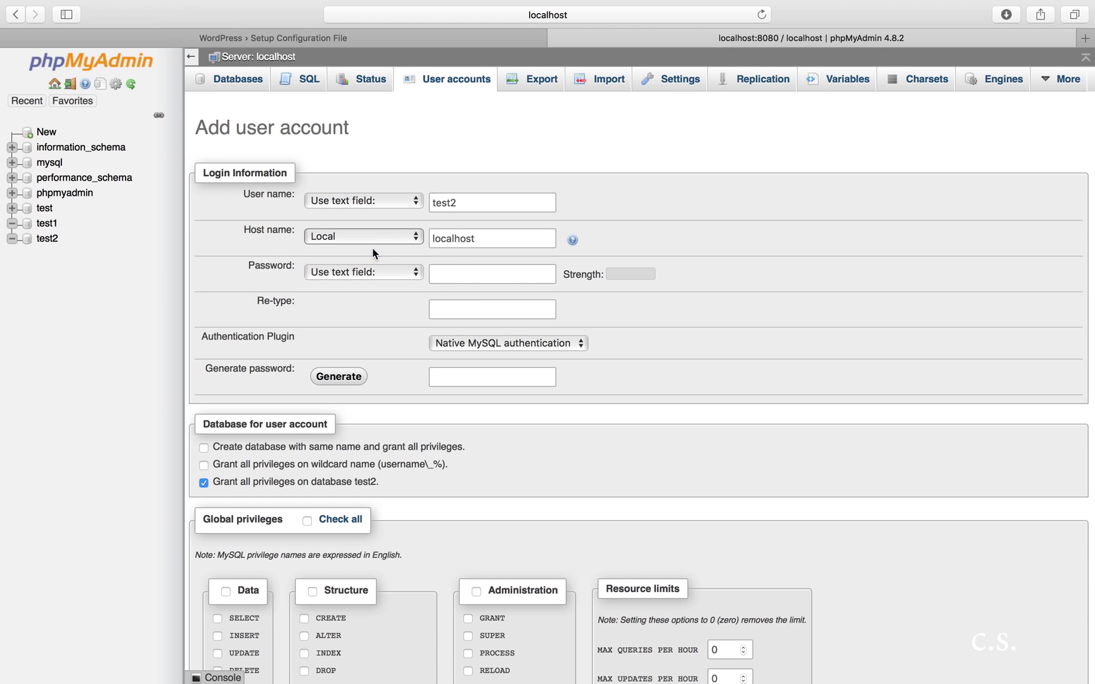
Step: Enter and re-type the password for the test2 user
click(459, 278)
click(453, 310)
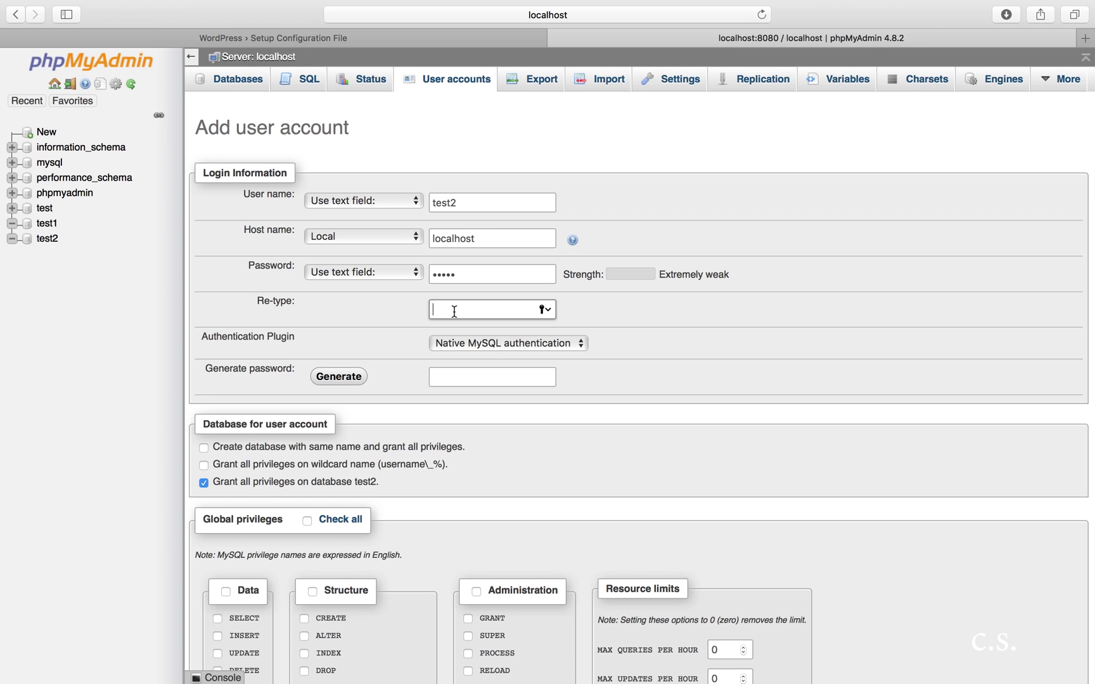
click(500, 354)
Step: Grant all global privileges, create the user without saving the password, and return to WordPress setup
click(339, 521)
click(338, 520)
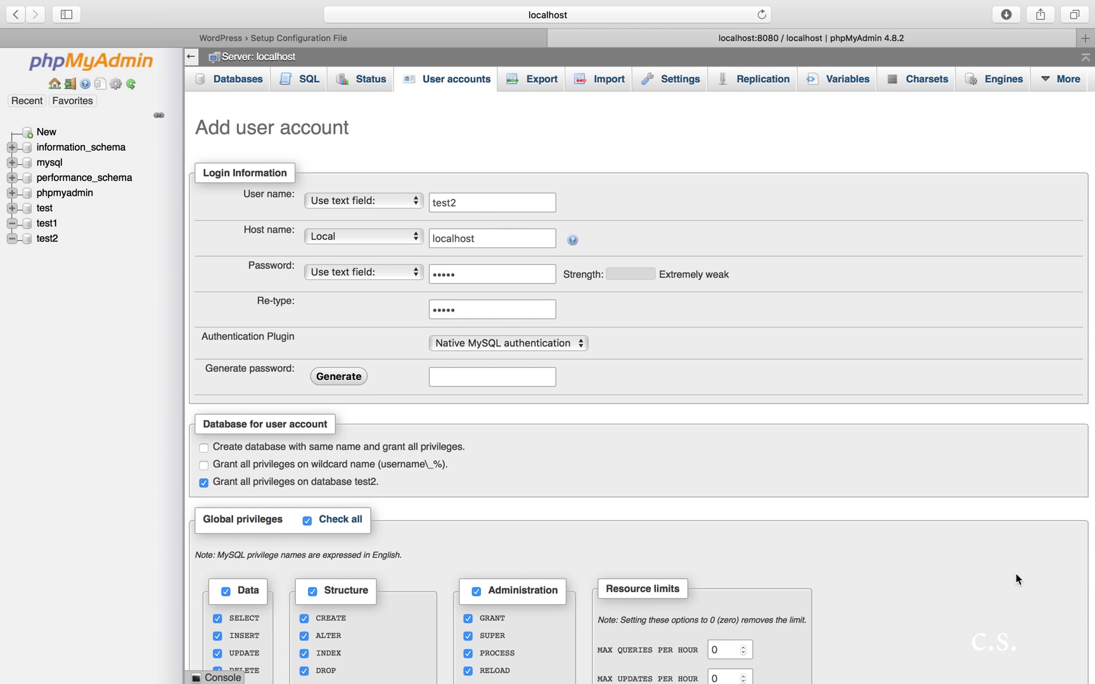
scroll(1015, 573, down, 10)
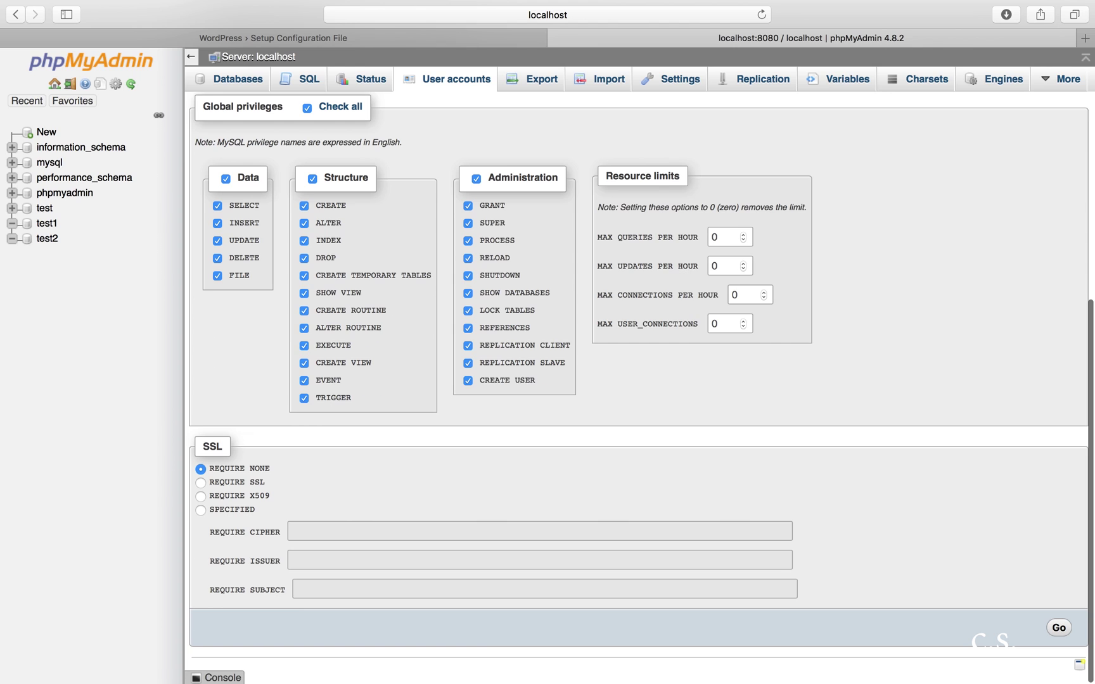
click(1058, 628)
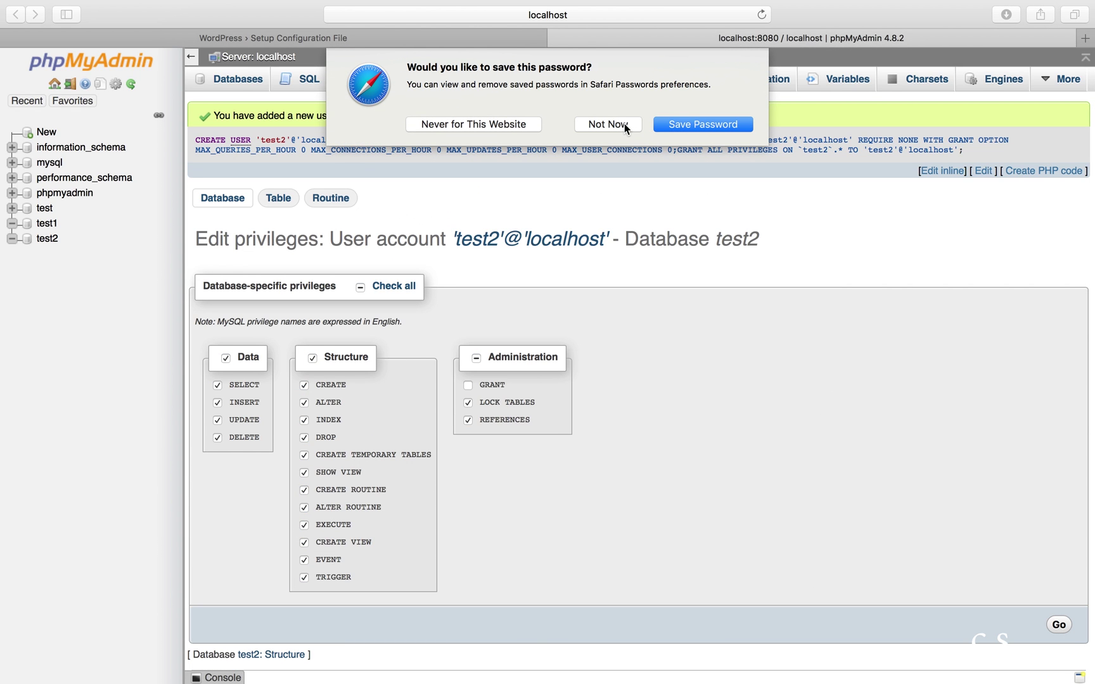
click(625, 123)
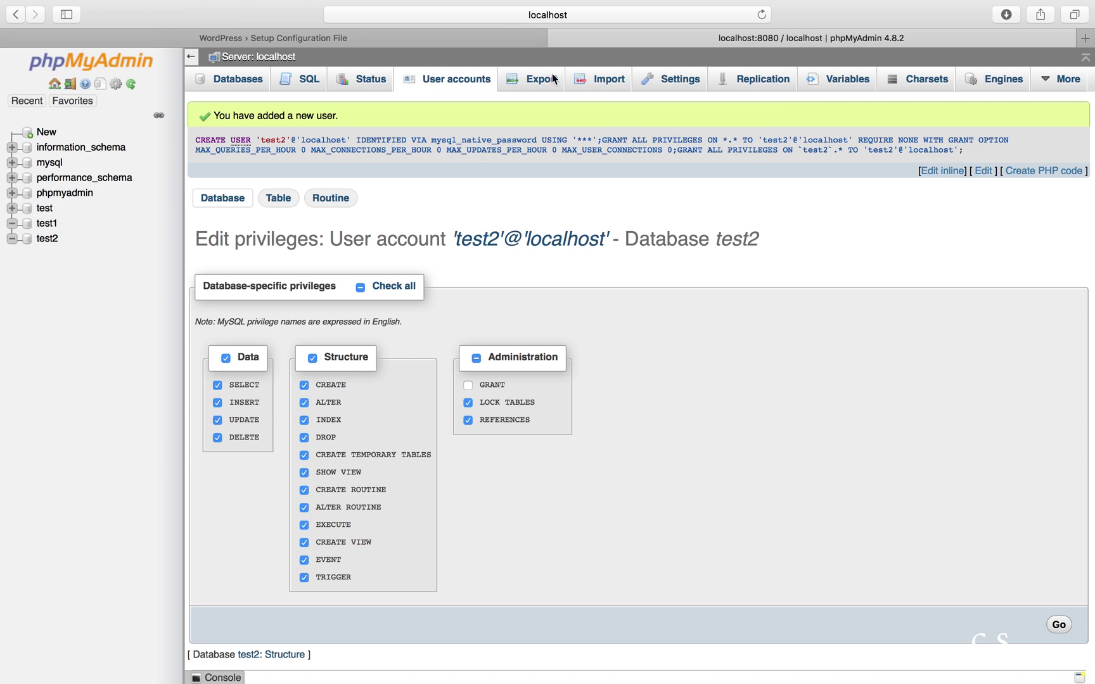
click(447, 36)
click(455, 227)
key(BackSpace)
text(2)
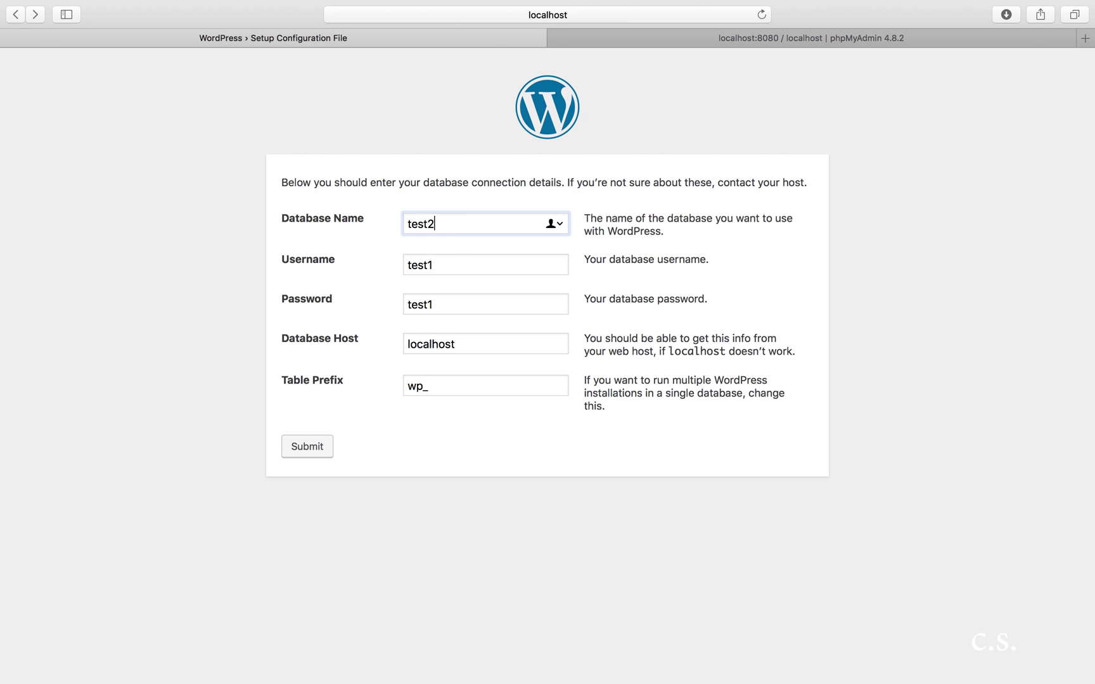
click(446, 262)
key(BackSpace)
text(2)
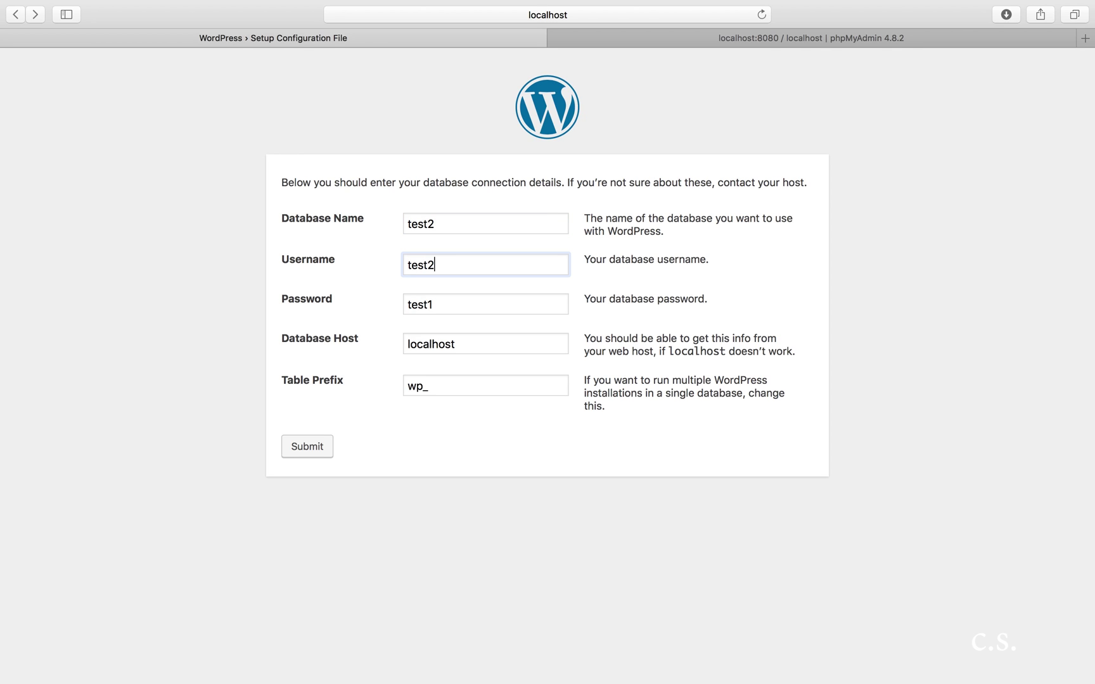
click(440, 304)
key(BackSpace)
text(2)
click(325, 446)
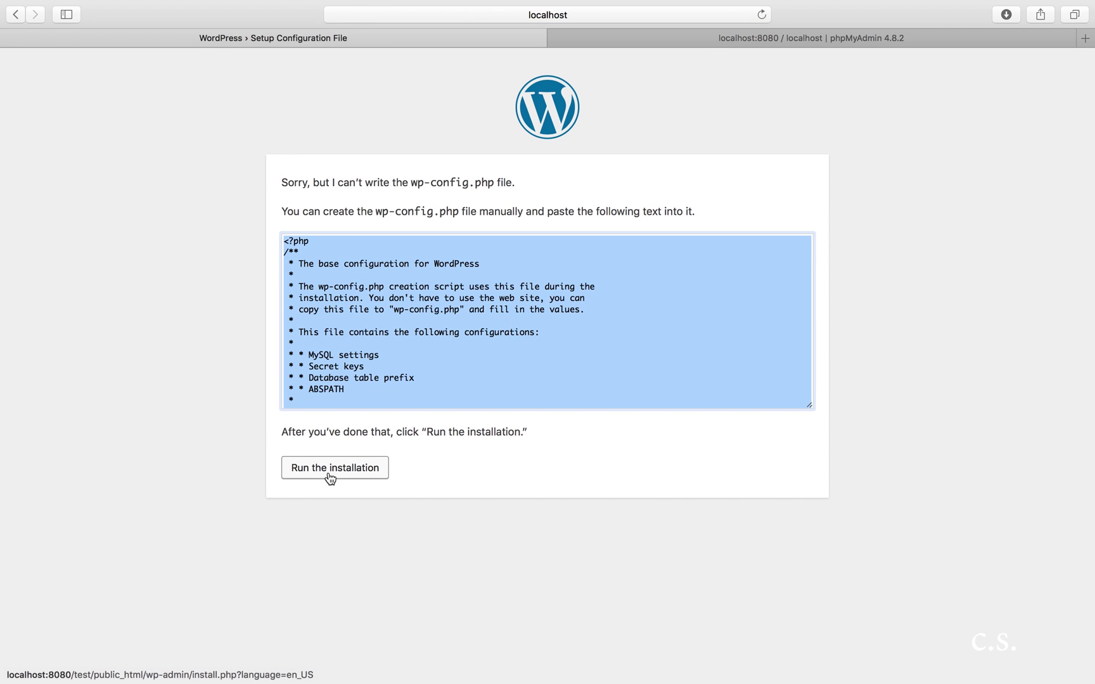
Step: Run the installation, resubmit the connection details, and retry after the connection error
click(330, 469)
click(328, 472)
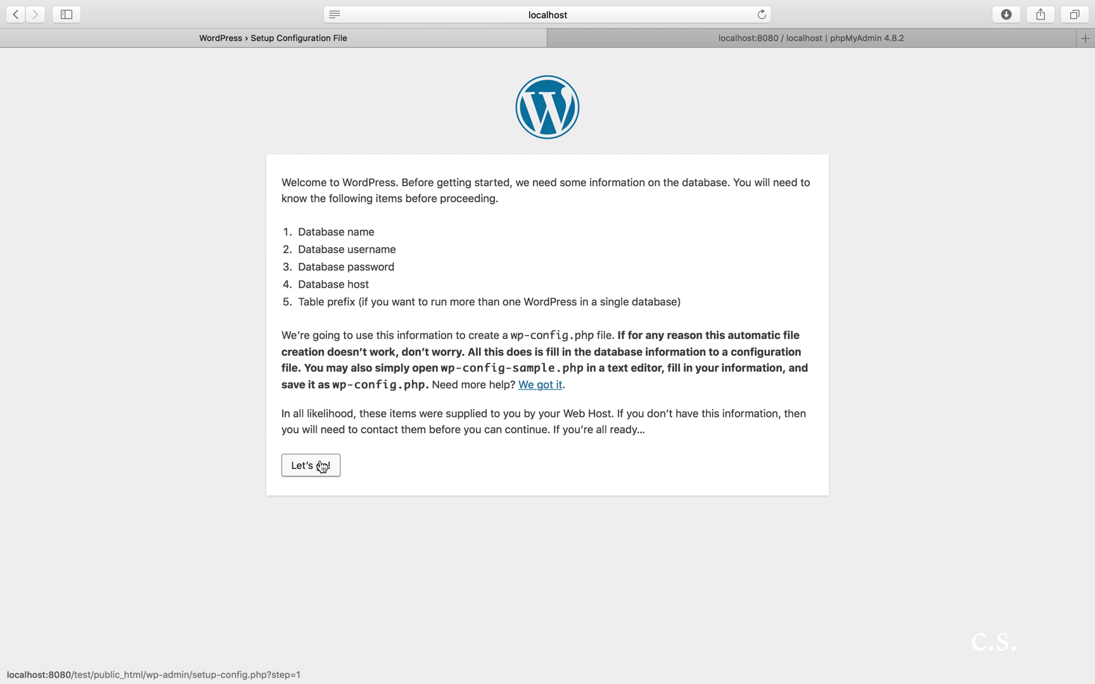
click(315, 447)
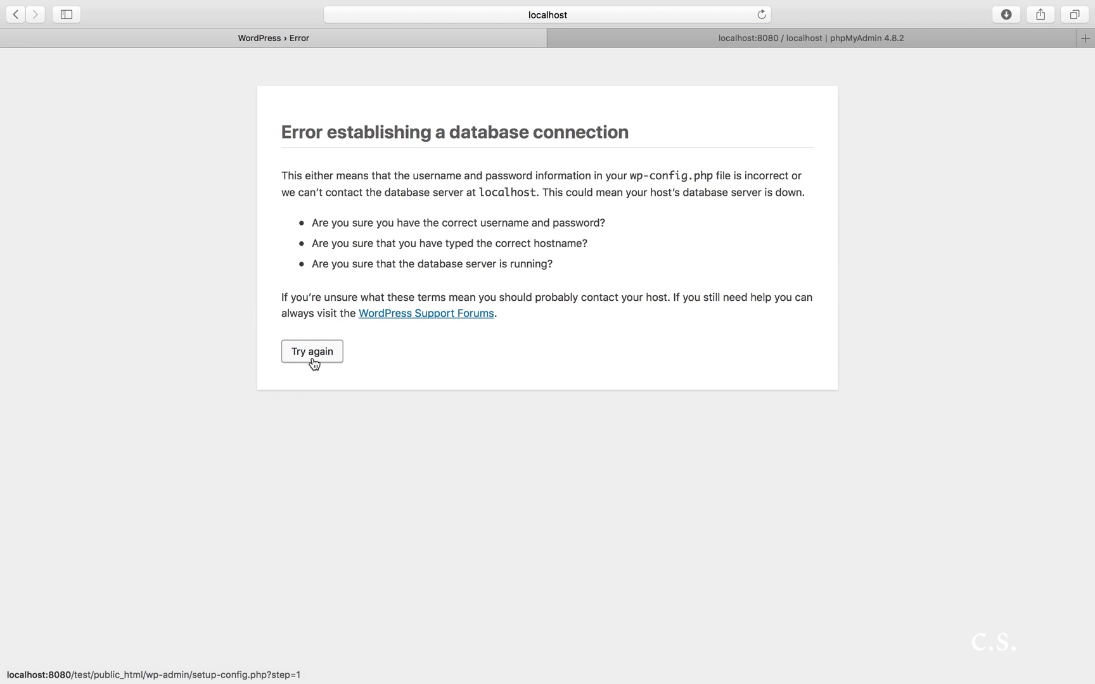
click(313, 359)
Step: Replace the default database name and username with test2
click(505, 226)
double_click(505, 226)
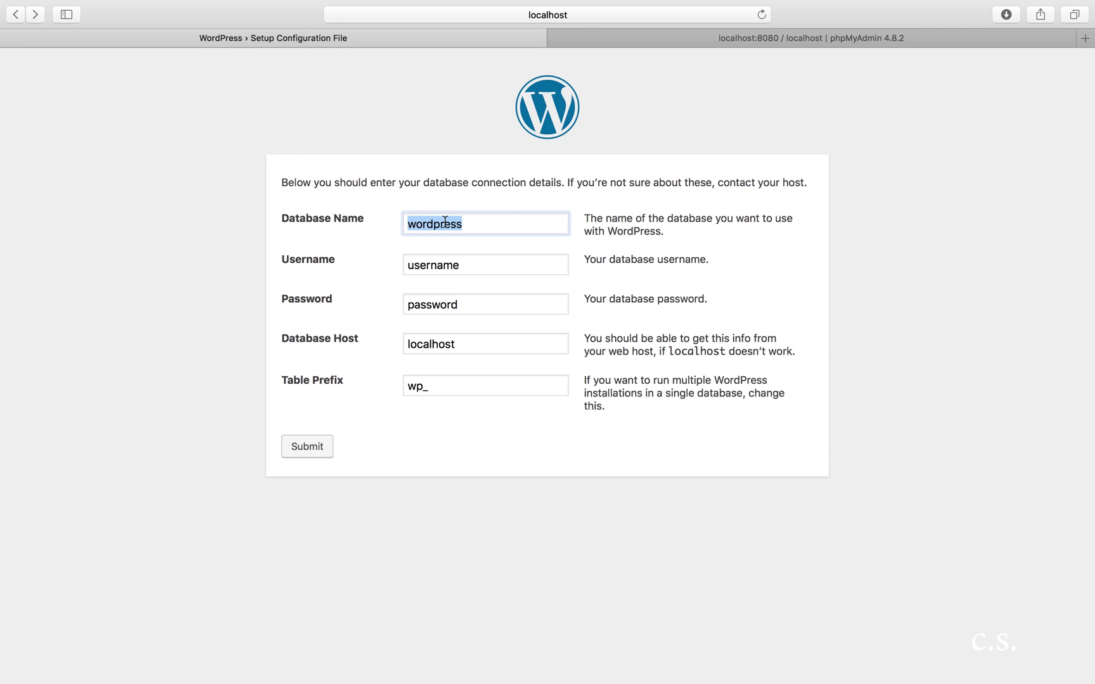
key(BackSpace)
text(test2)
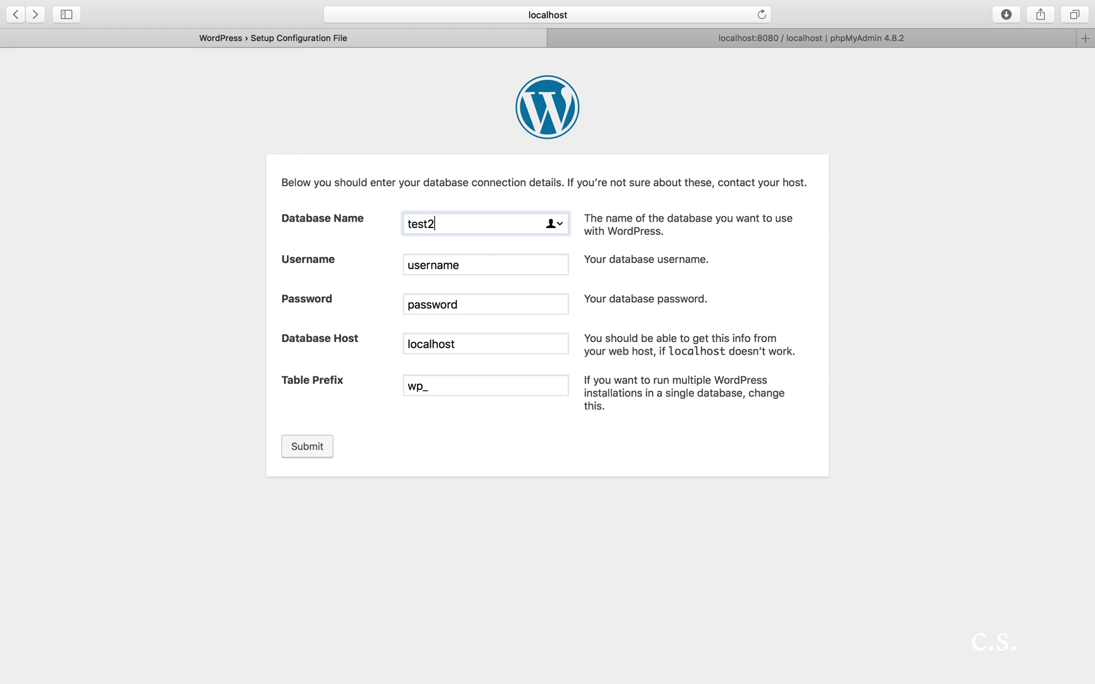
click(496, 270)
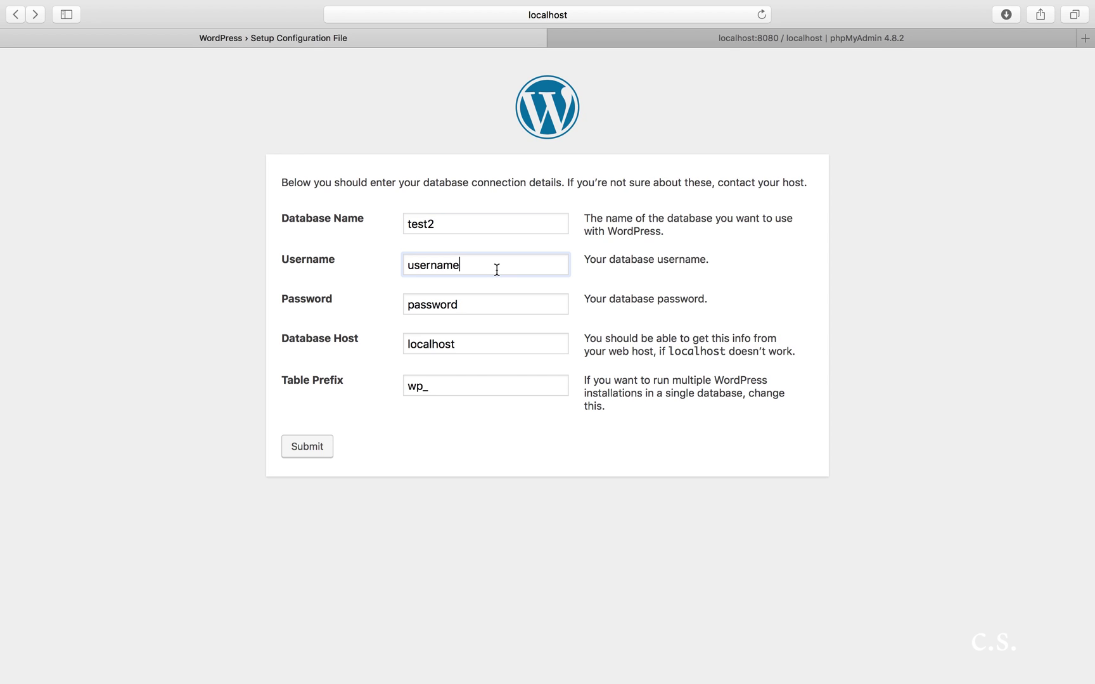
key(BackSpace)
key(BackSpace)
key(BackSpace)
key(BackSpace)
key(BackSpace)
key(BackSpace)
key(BackSpace)
key(BackSpace)
text(test)
key(Down)
key(Down)
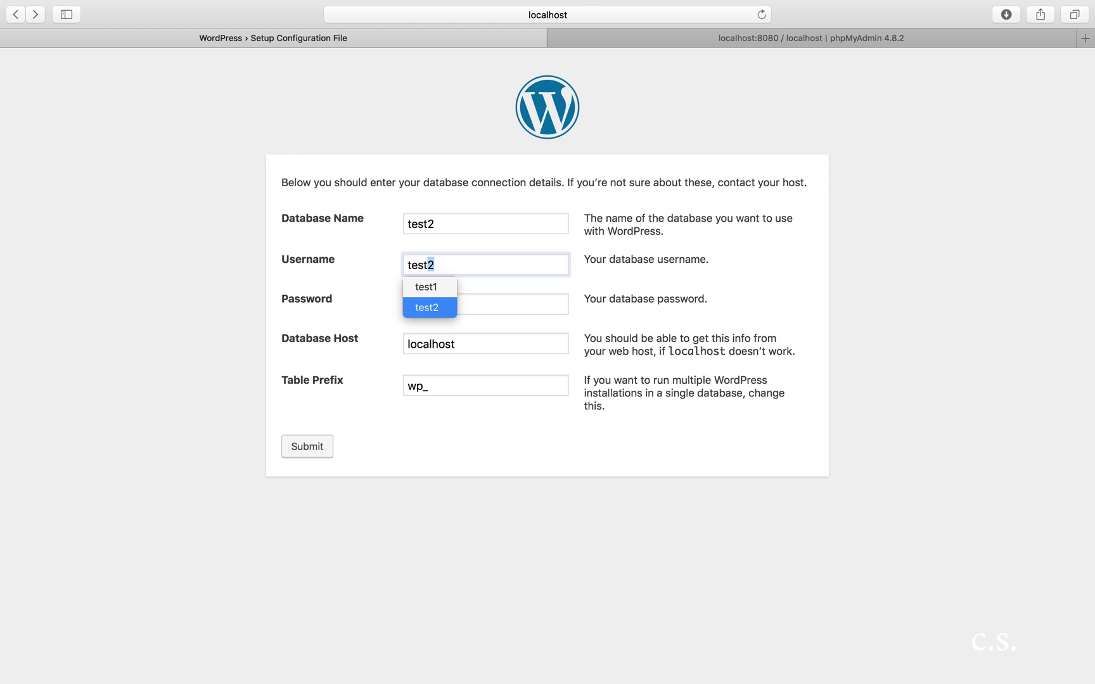
key(Return)
Step: Enter the test2 password and submit the connection details
click(486, 306)
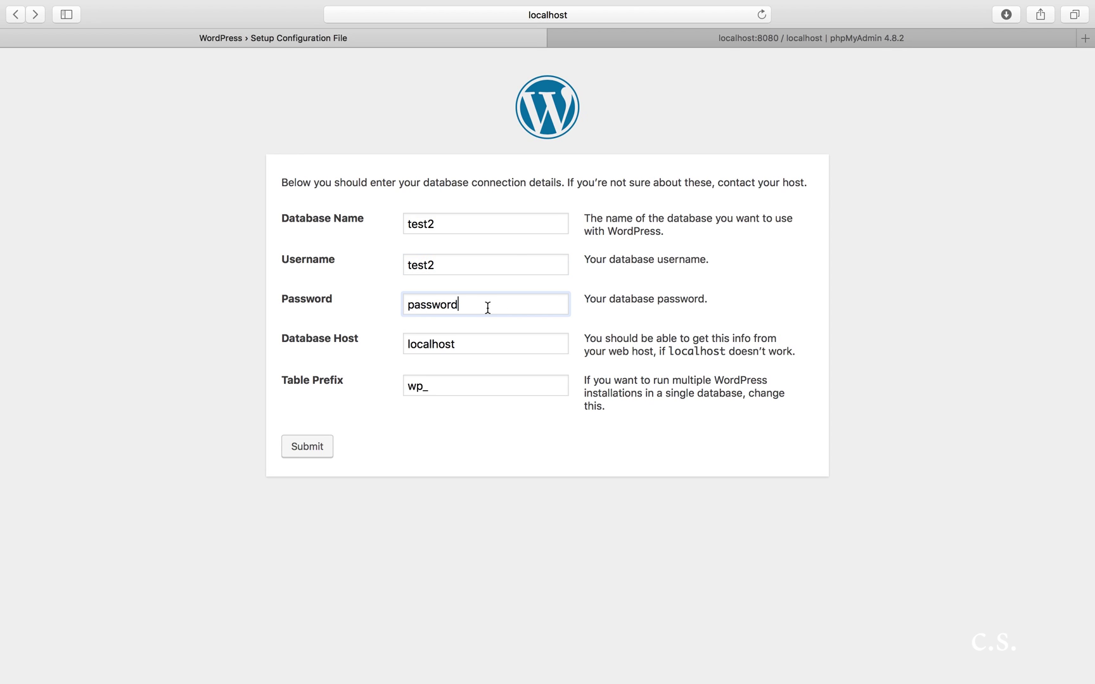
key(BackSpace)
key(BackSpace)
key(BackSpace)
key(BackSpace)
key(BackSpace)
key(BackSpace)
key(BackSpace)
key(BackSpace)
click(303, 446)
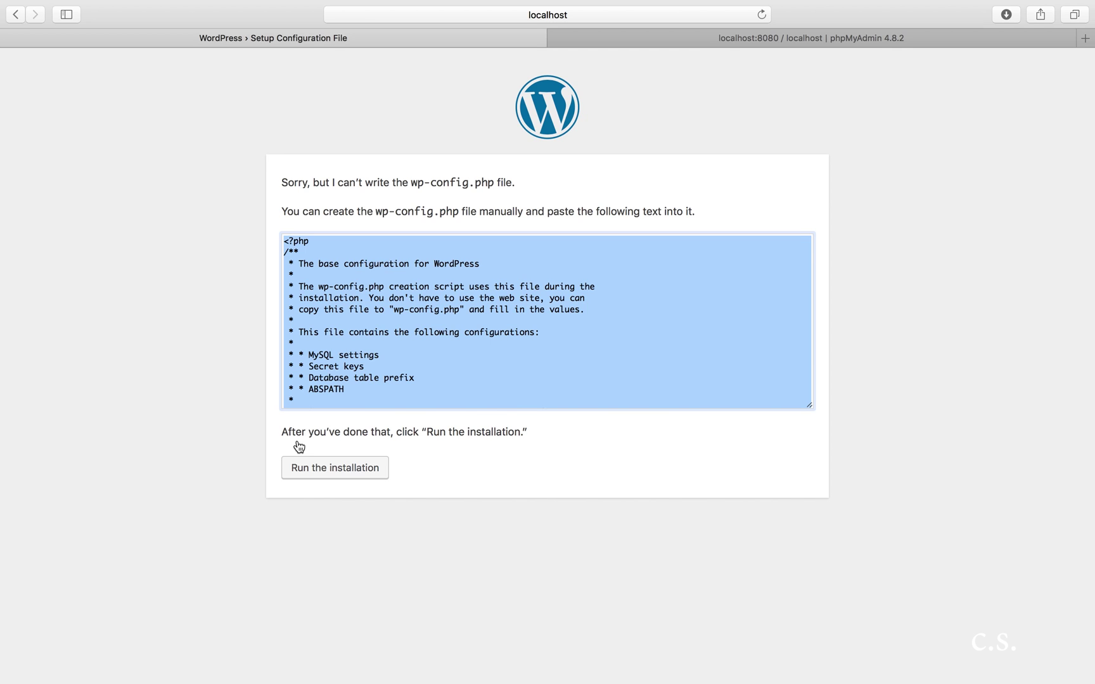
Step: Open the lampp volume from XAMPP in a full-screen Finder window
mouse_move(508, 681)
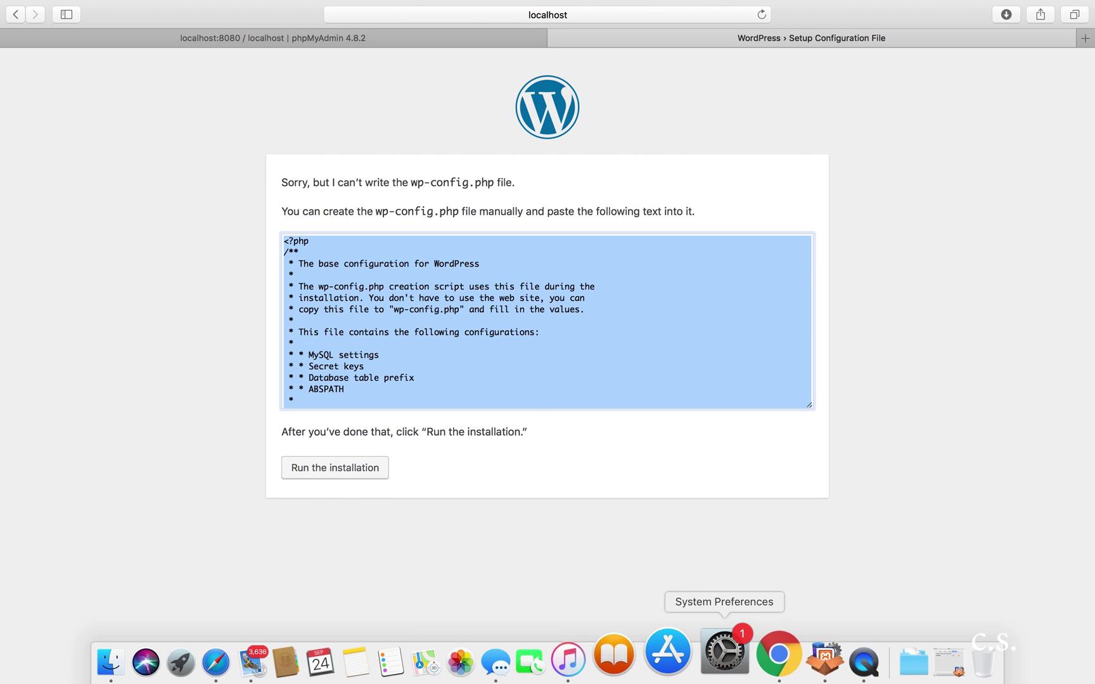
click(806, 656)
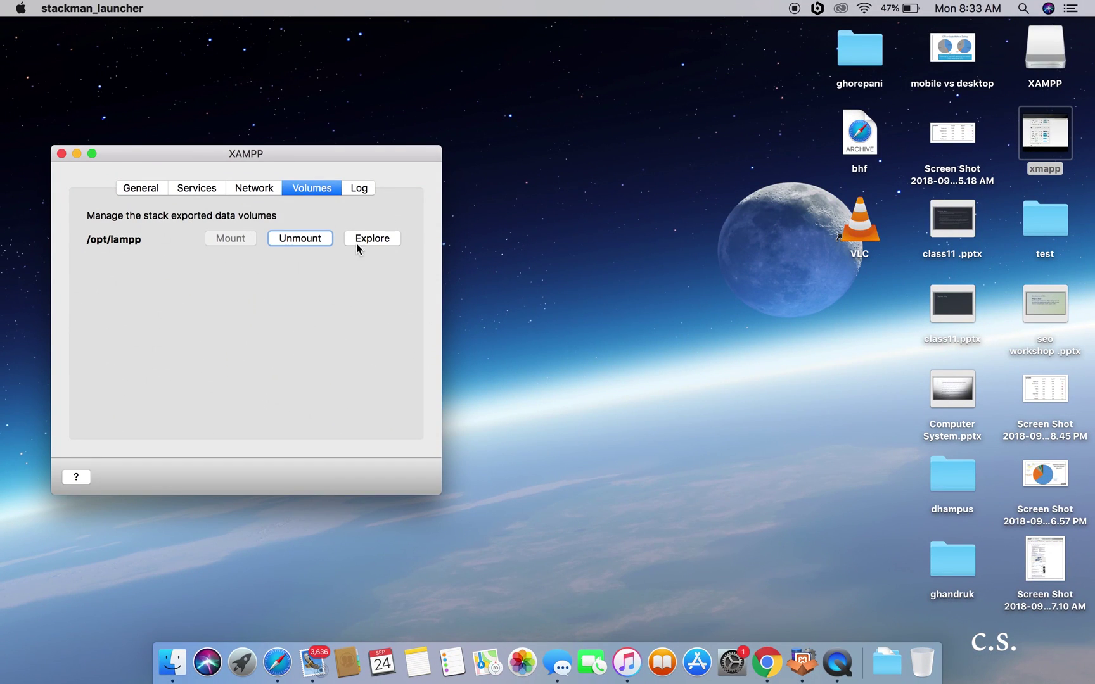
click(363, 241)
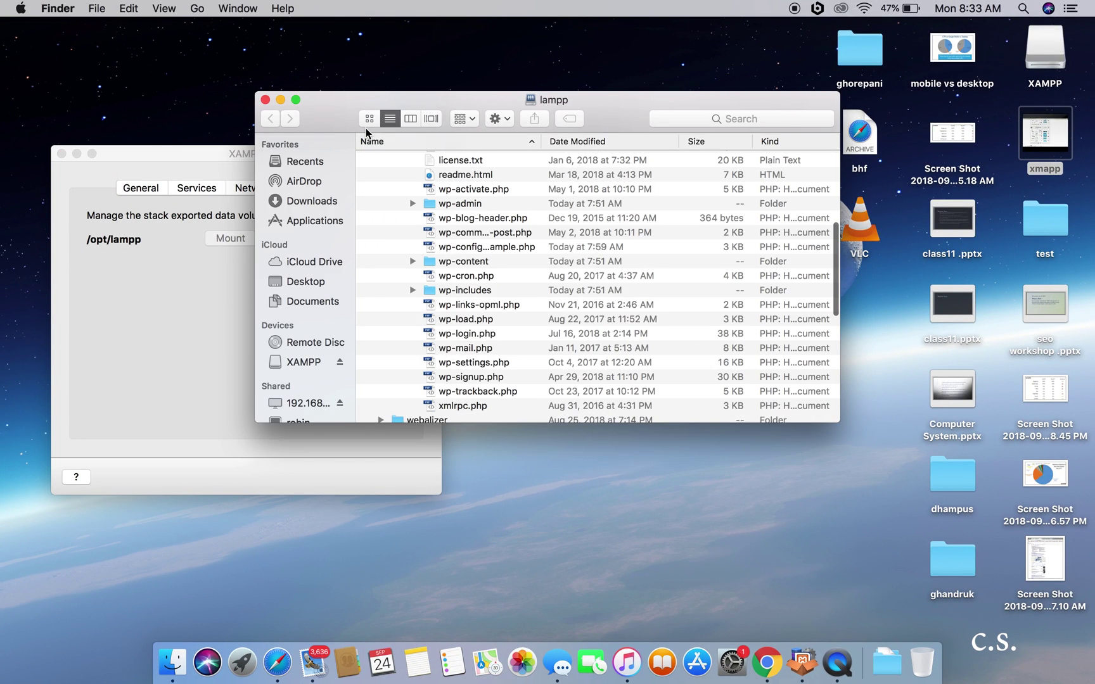
click(300, 99)
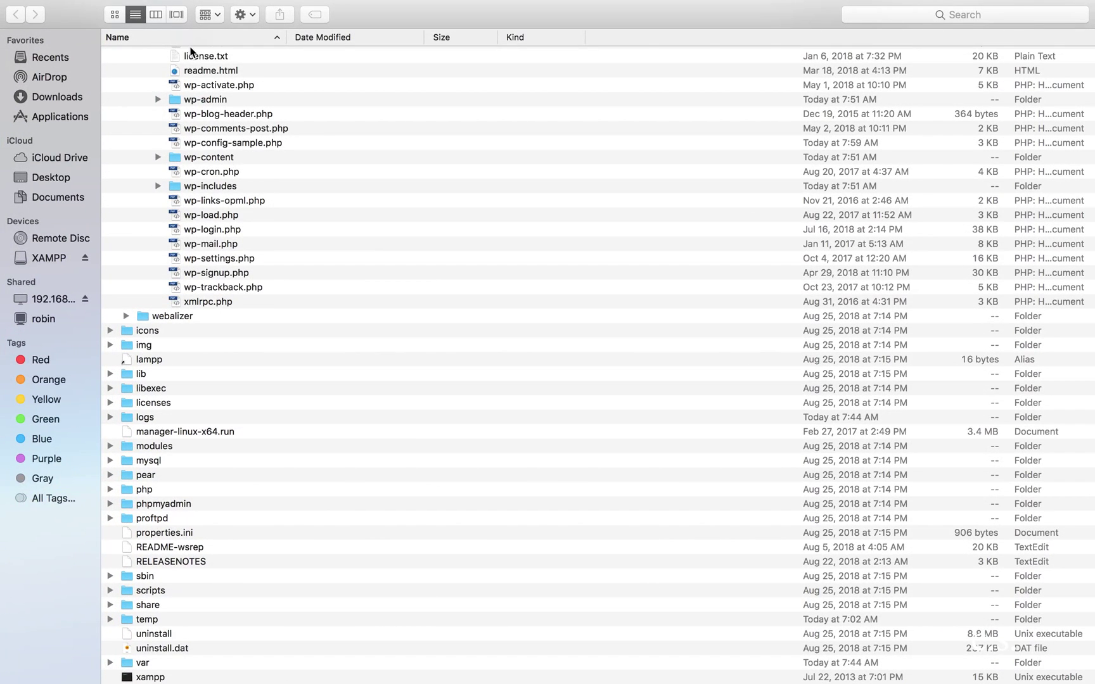
Step: Navigate to test/public_html and bring up the actions for wp-config-sample.php
key(Up)
key(Up)
key(Up)
key(Up)
key(Up)
key(Up)
key(Up)
key(Up)
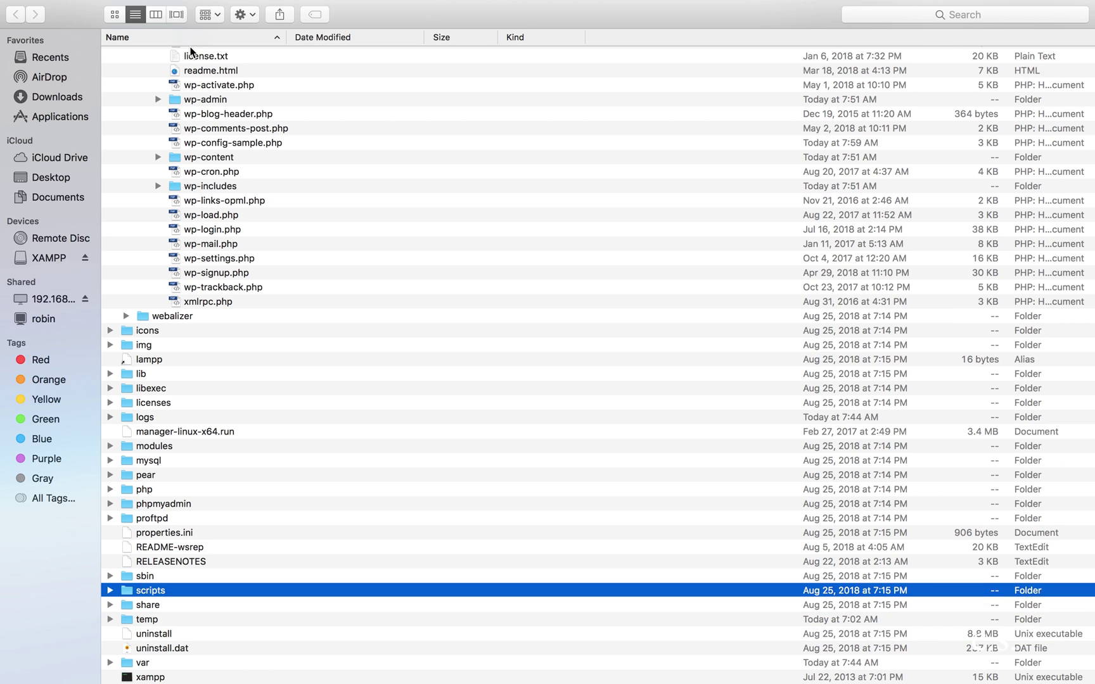
click(653, 84)
key(Up)
key(Up)
key(Up)
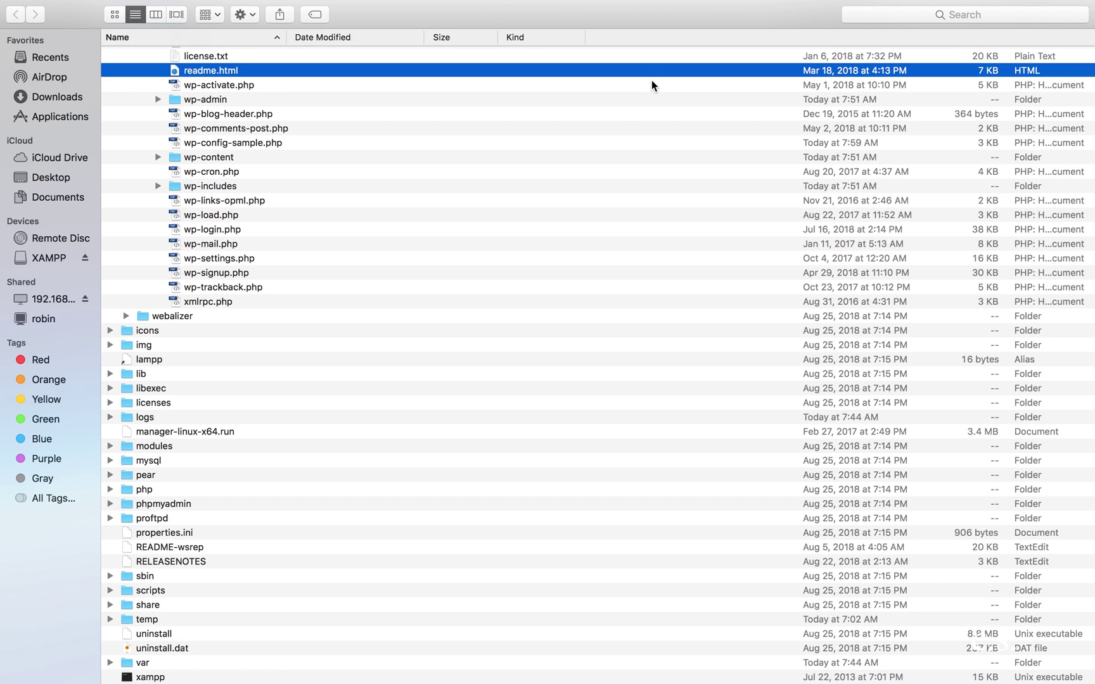
key(Up)
key(Up)
key(Up)
key(Up)
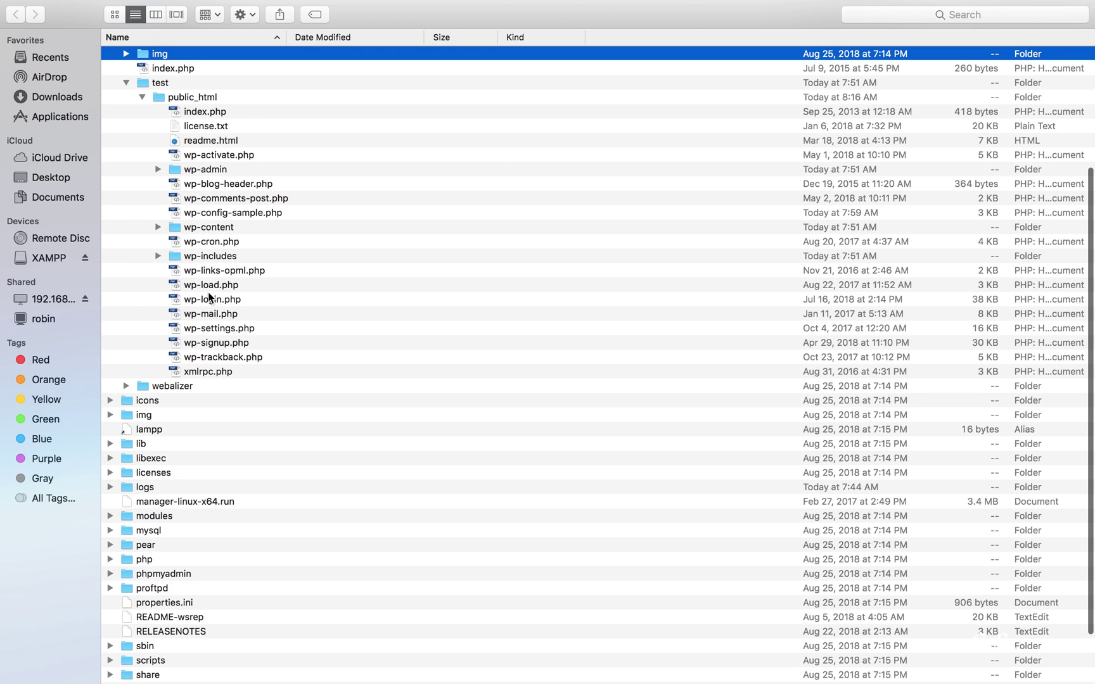
click(233, 213)
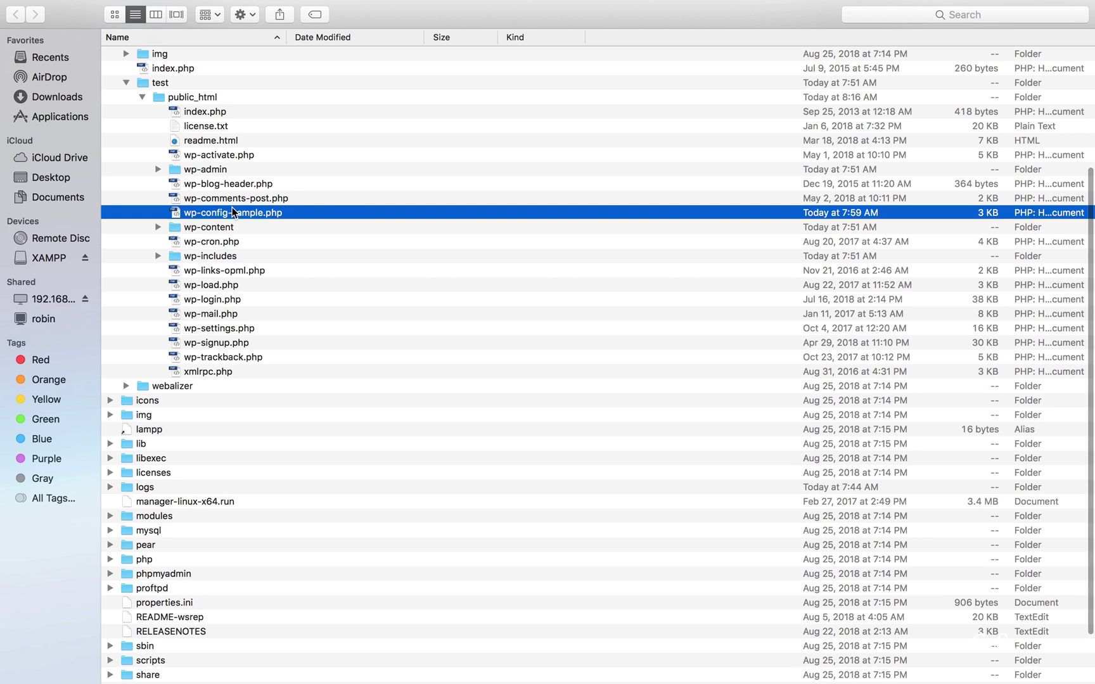
right_click(233, 214)
Step: Open wp-config-sample.php in Dreamweaver
mouse_move(295, 230)
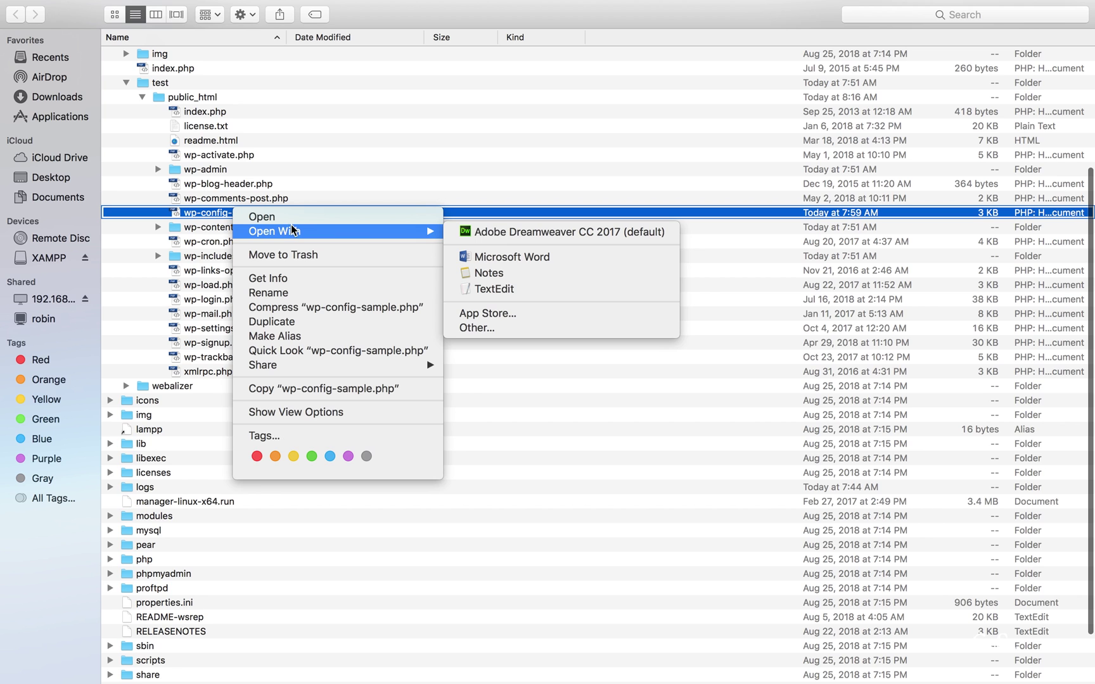
click(483, 229)
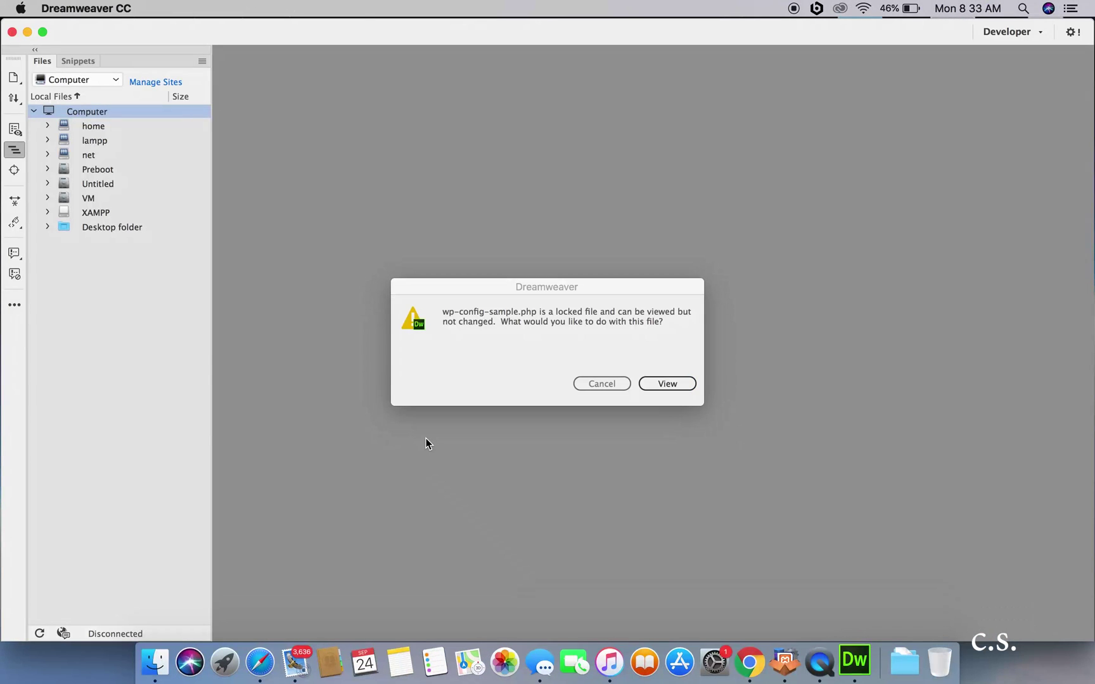
click(663, 382)
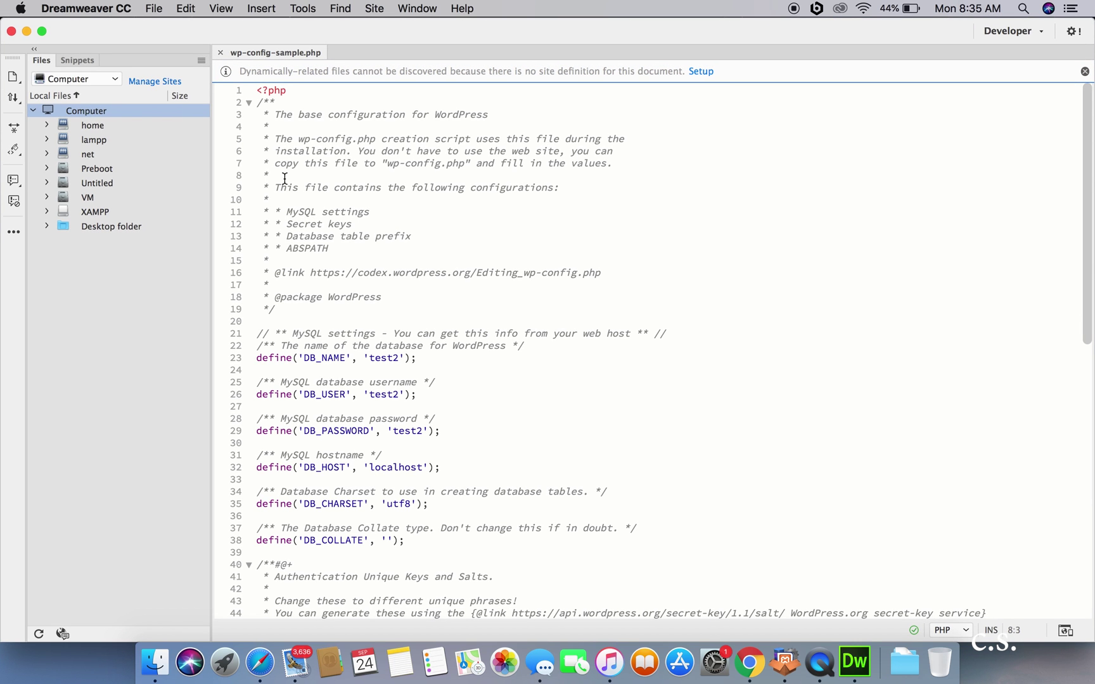
Step: Save the file as wp-config.php, then close it and the Dreamweaver window
key(super+shift+s)
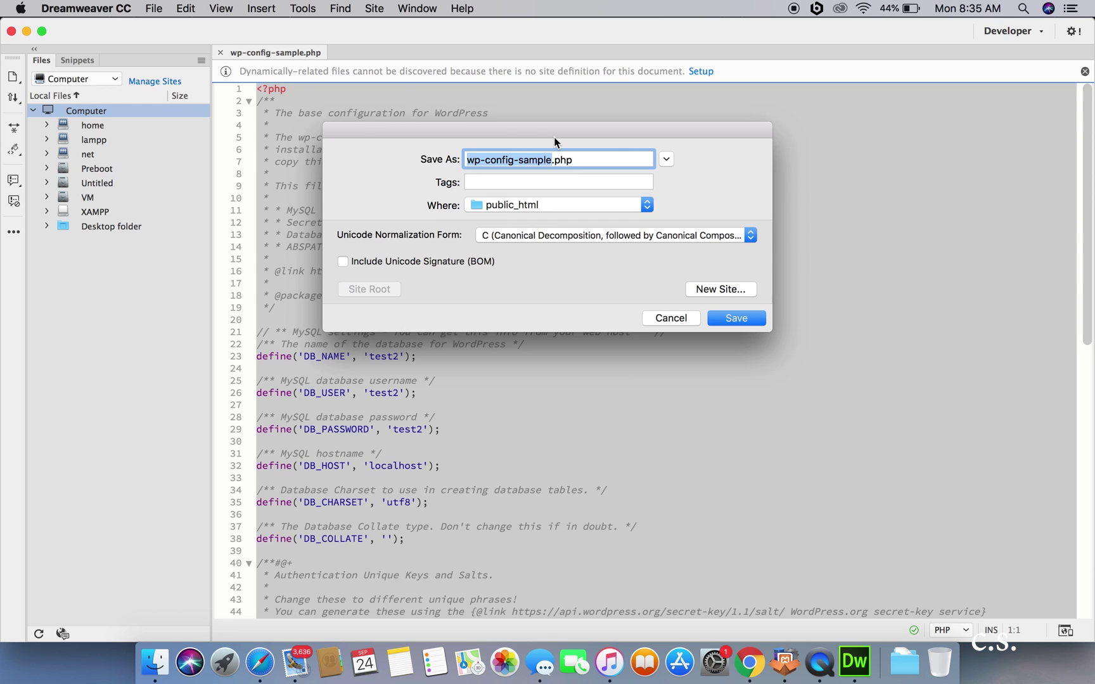
key(Right)
key(BackSpace)
key(BackSpace)
key(BackSpace)
key(BackSpace)
key(BackSpace)
key(BackSpace)
key(BackSpace)
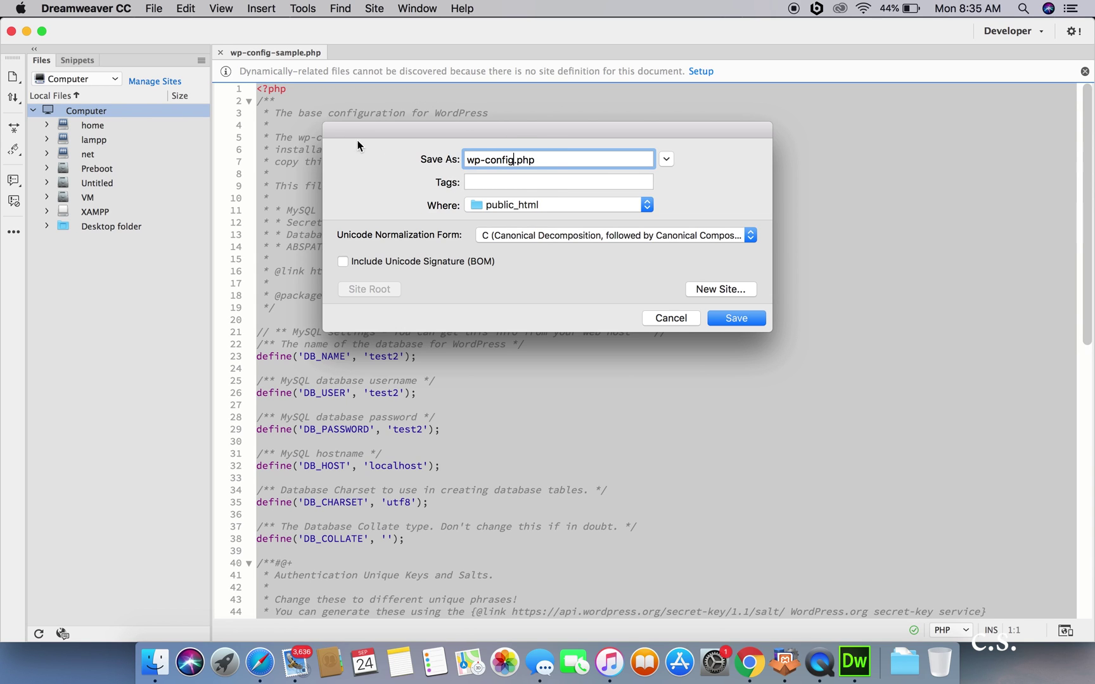
click(739, 321)
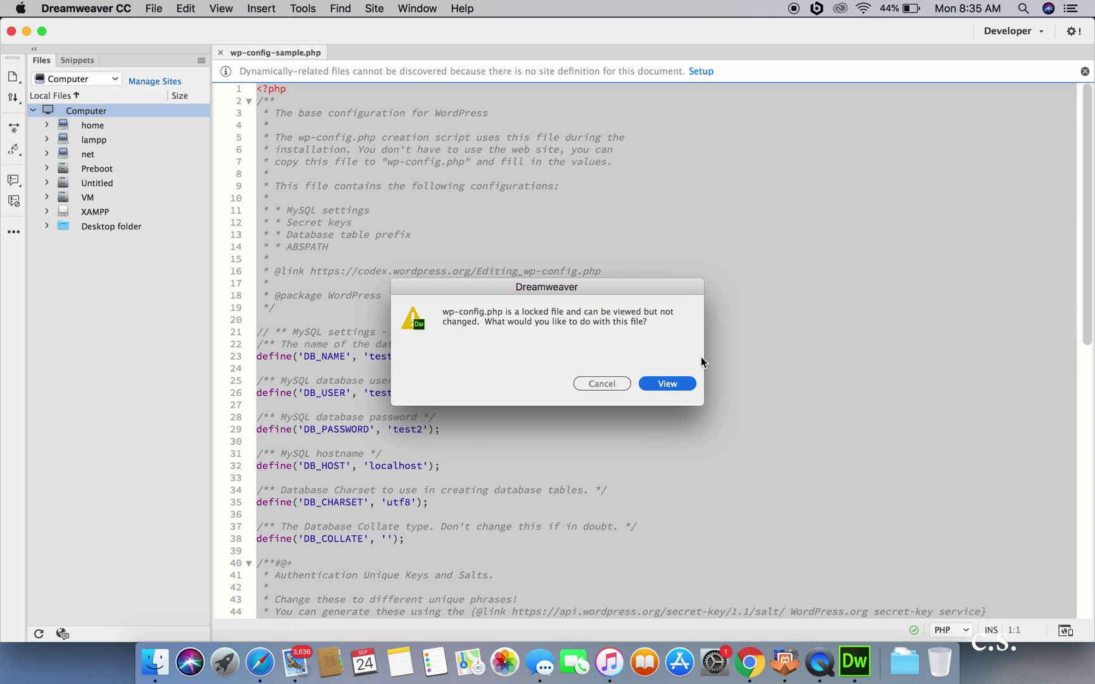
click(667, 384)
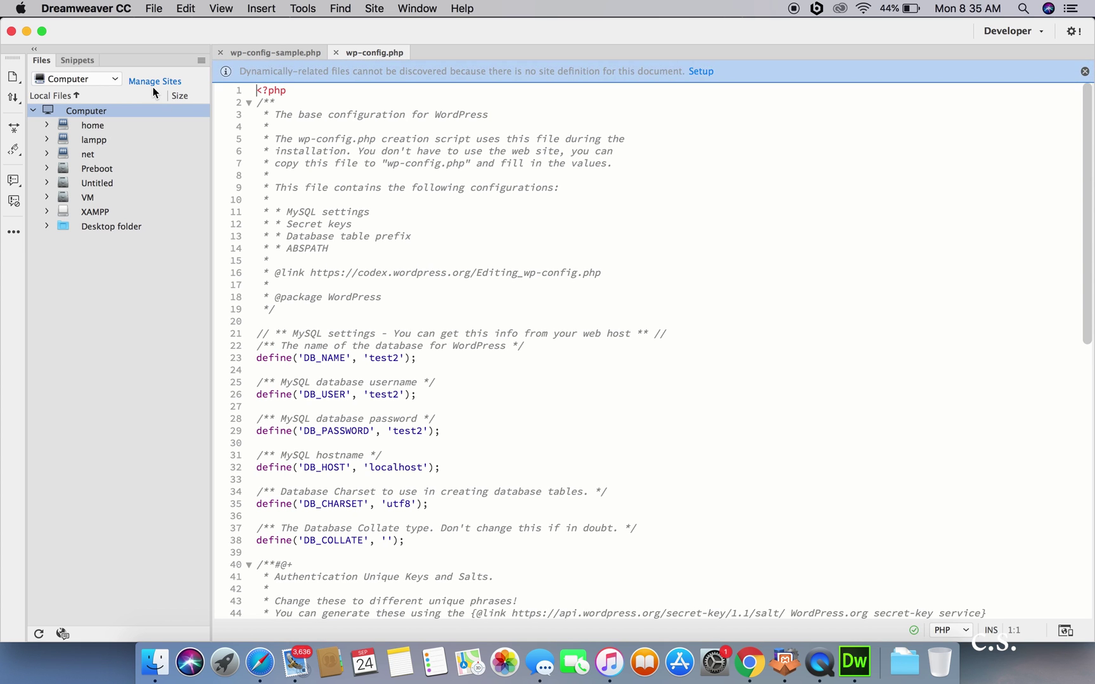
click(335, 52)
click(12, 32)
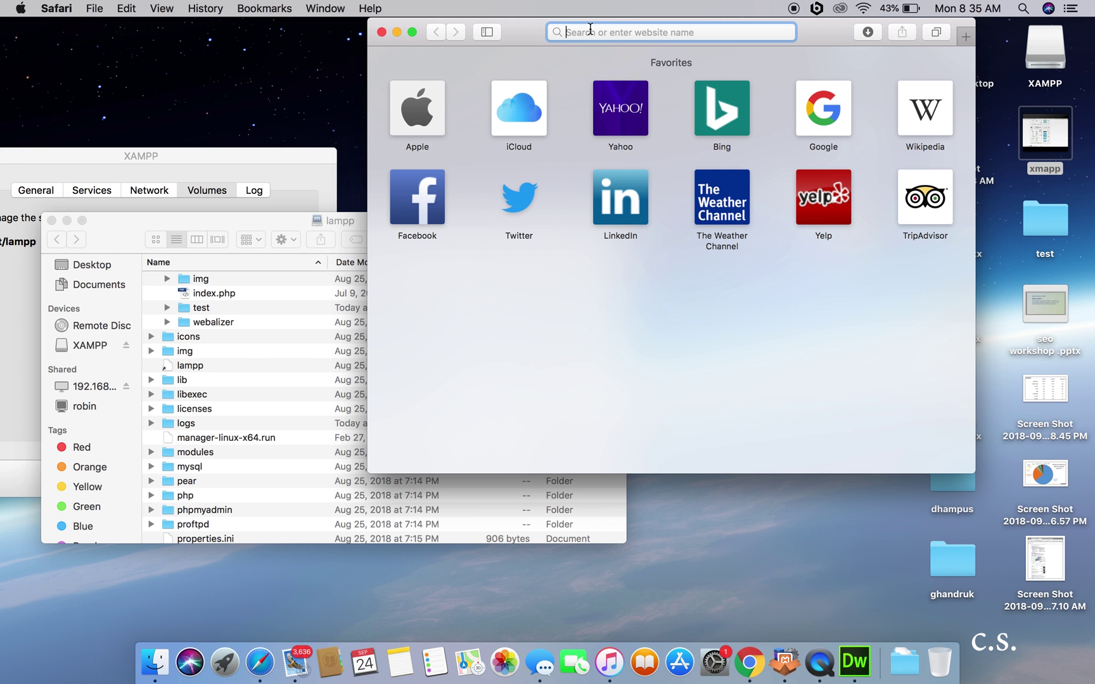
Step: Load the WordPress setup page at localhost:8080/test/public_html/ in a full-screen window
click(412, 34)
text(loca)
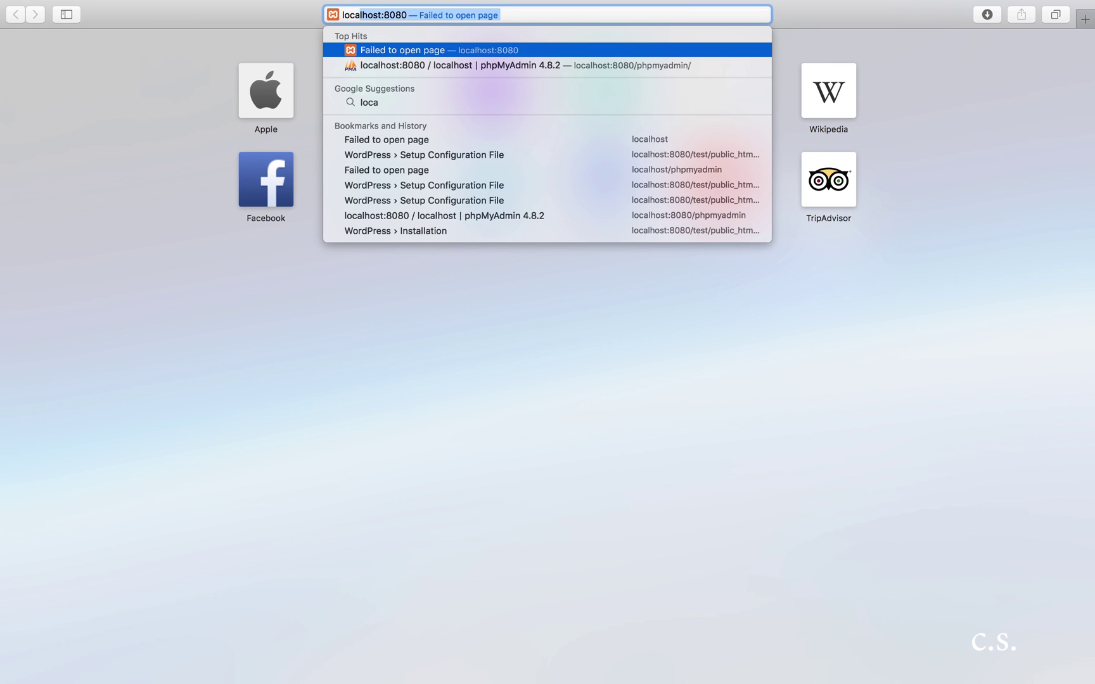
text(lhost:)
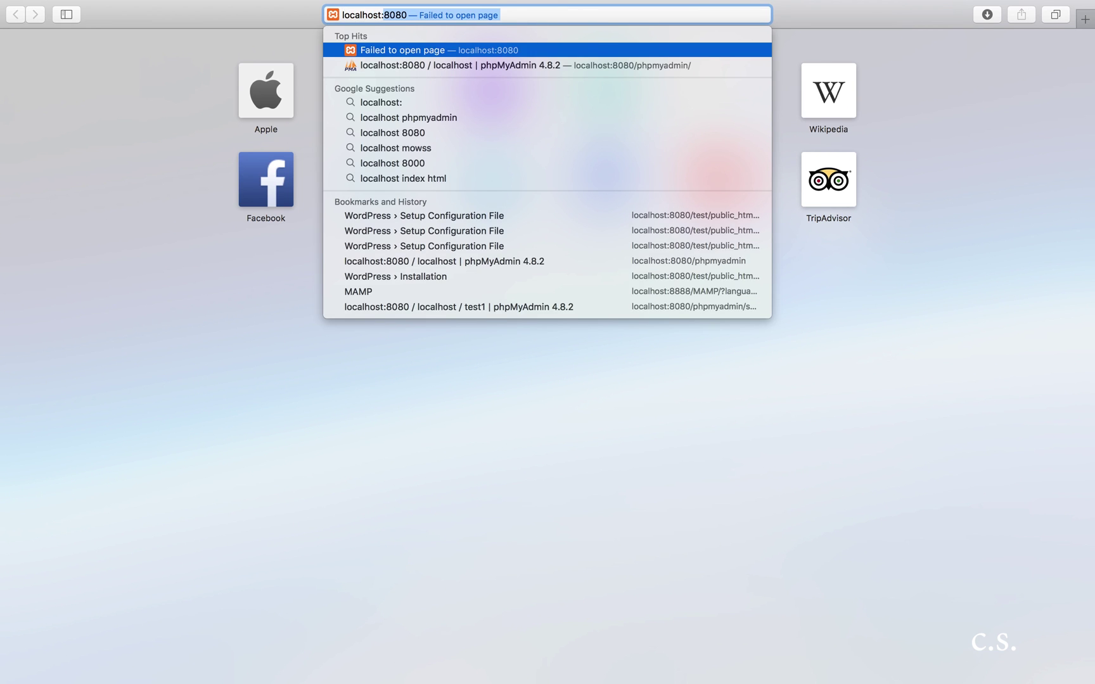
text(8080)
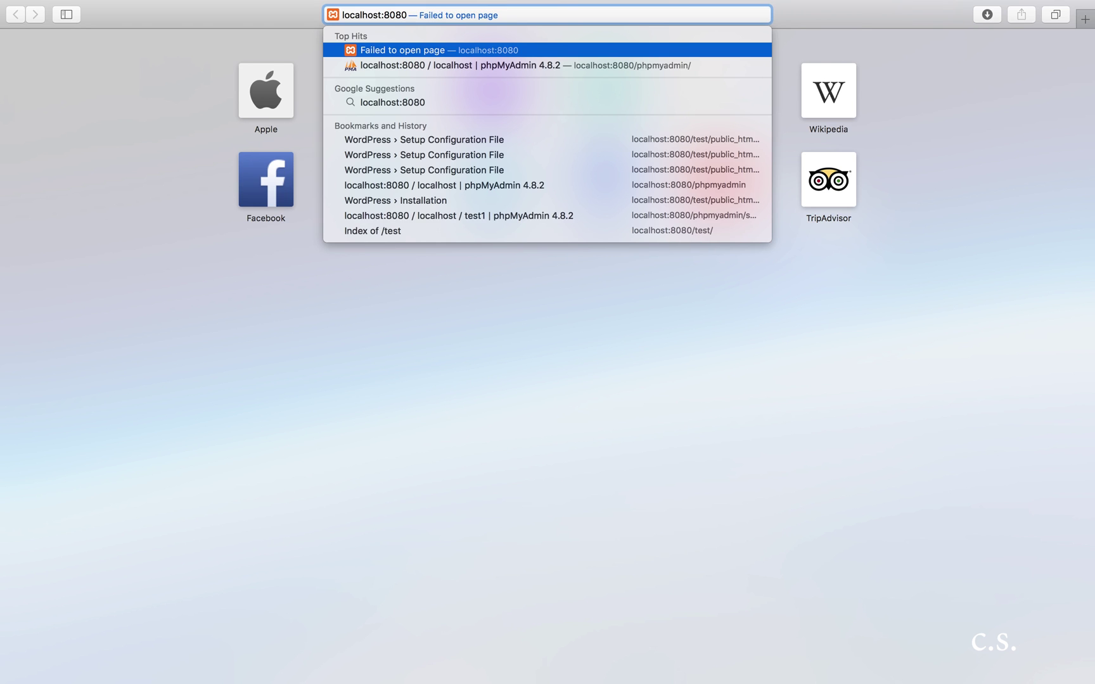
text(/test/)
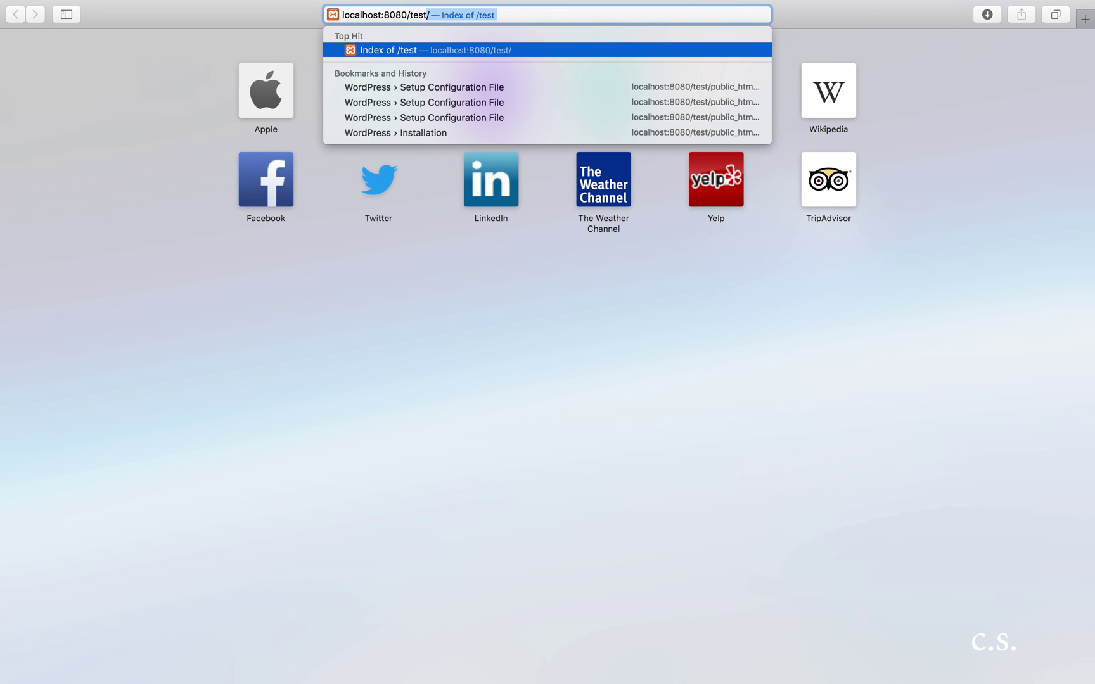
key(Right)
text(pub)
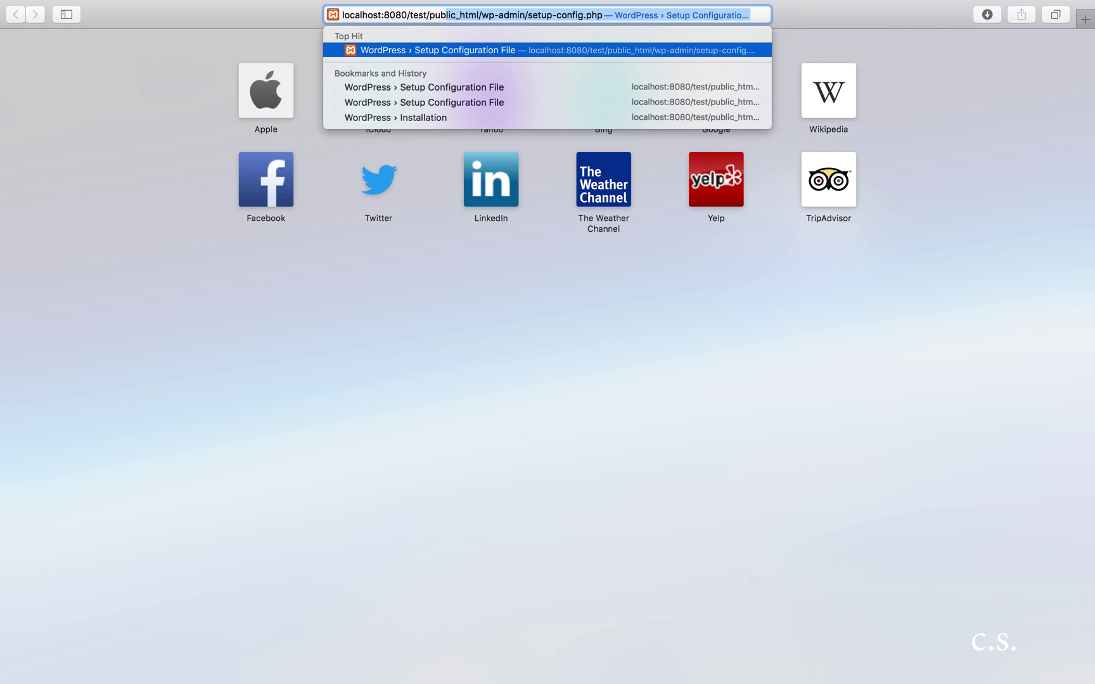
text(lic_html/)
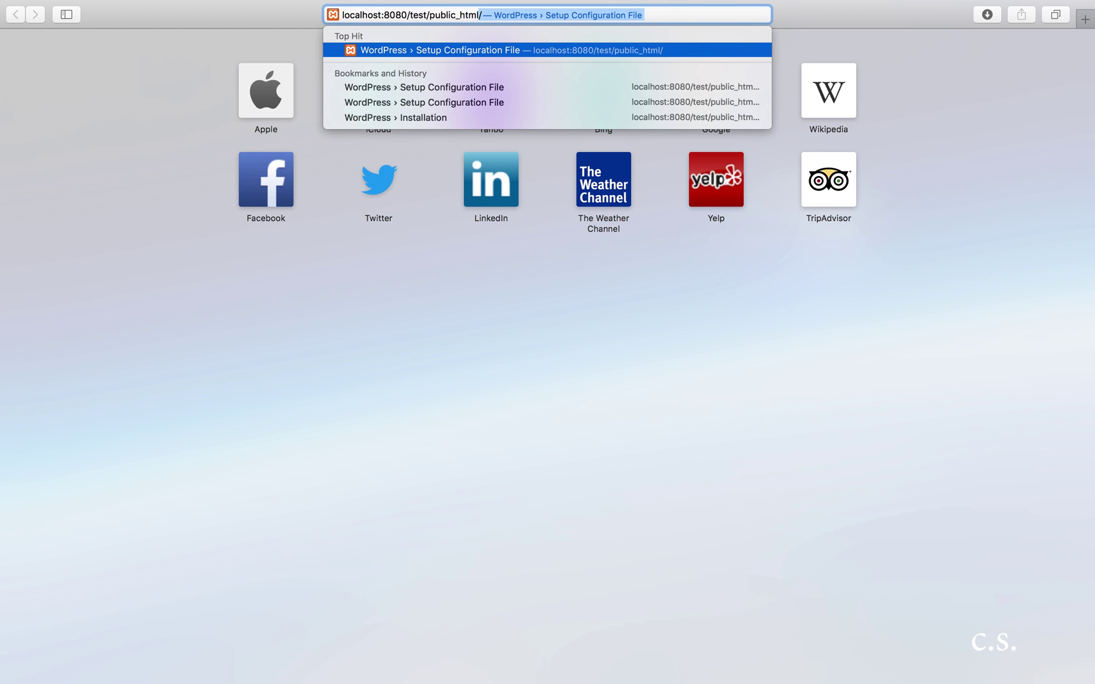
key(Return)
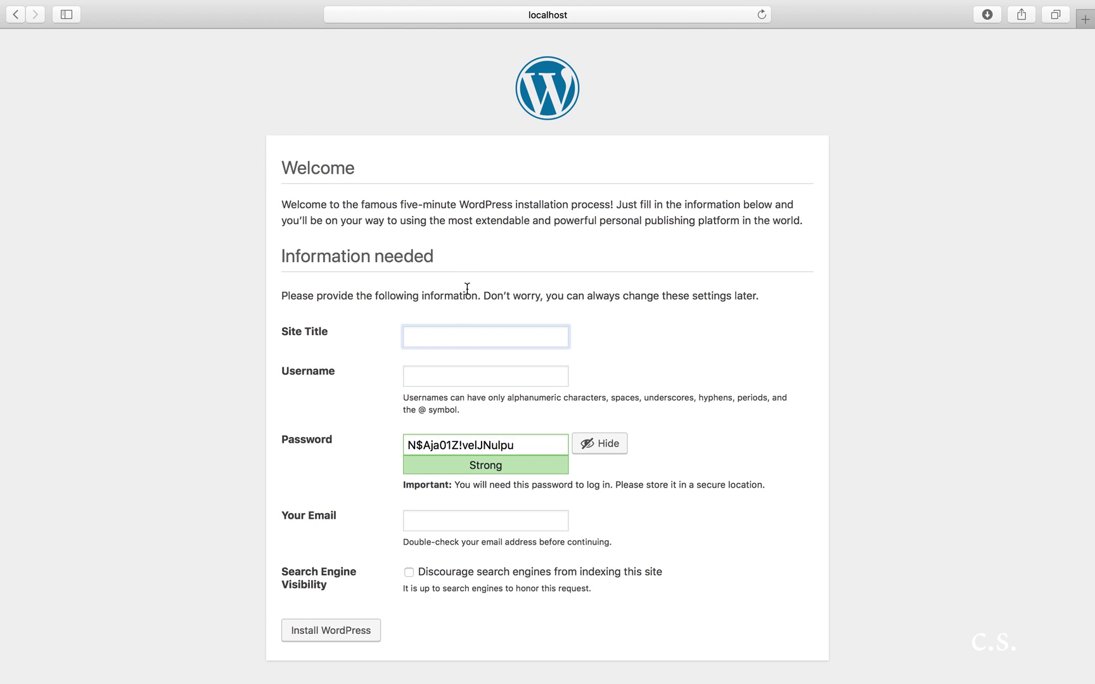
Step: Enter site title 'test', username 'test', a custom password and an e-mail, then install WordPress
text(test)
click(422, 375)
text(test)
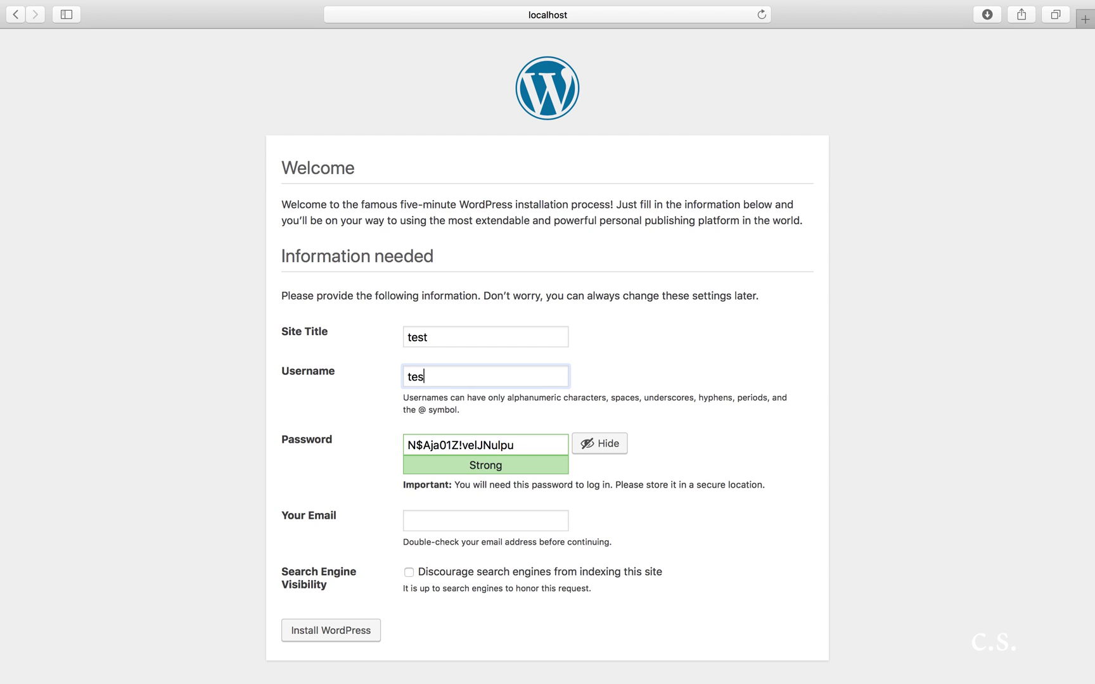
click(536, 438)
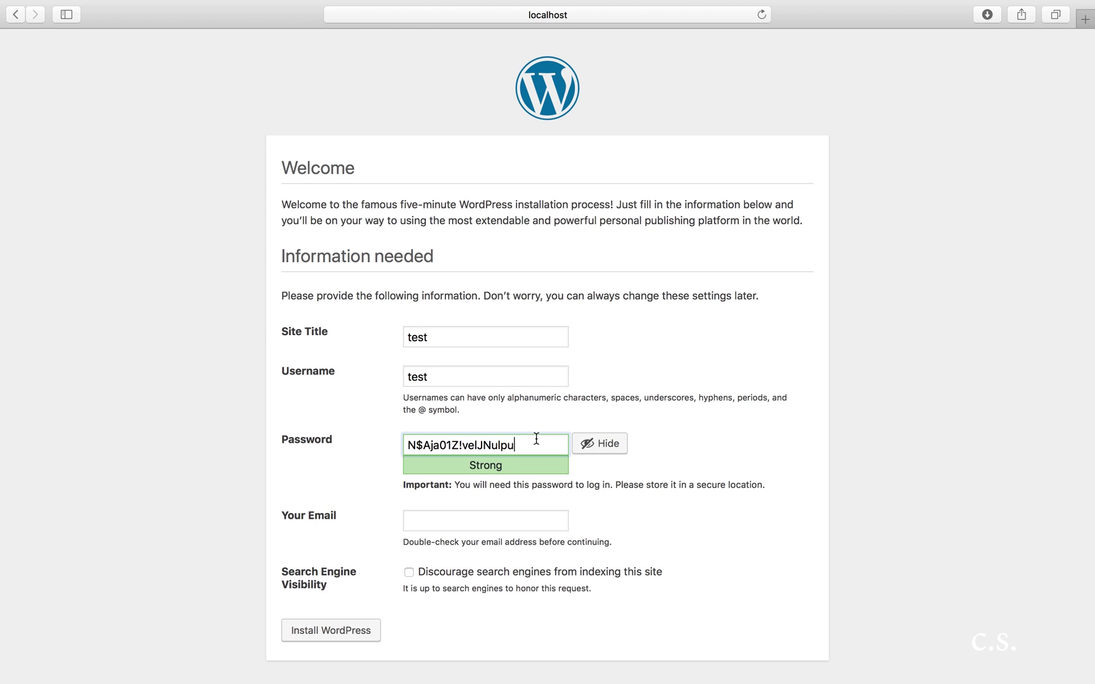
key(super+a)
key(BackSpace)
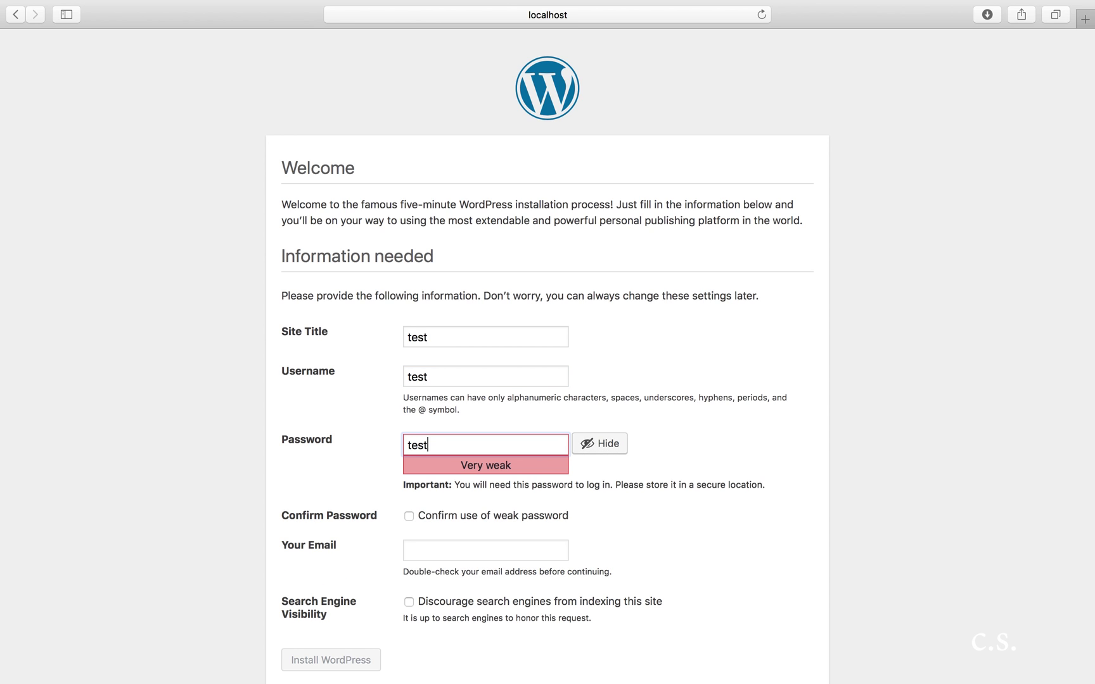
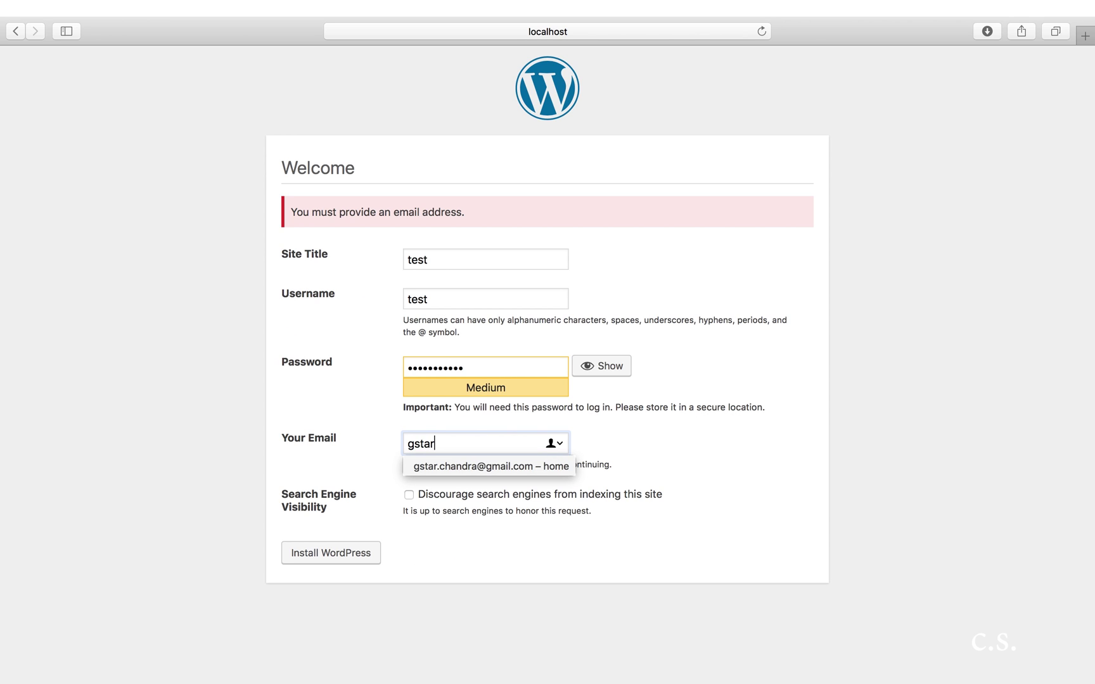
click(453, 470)
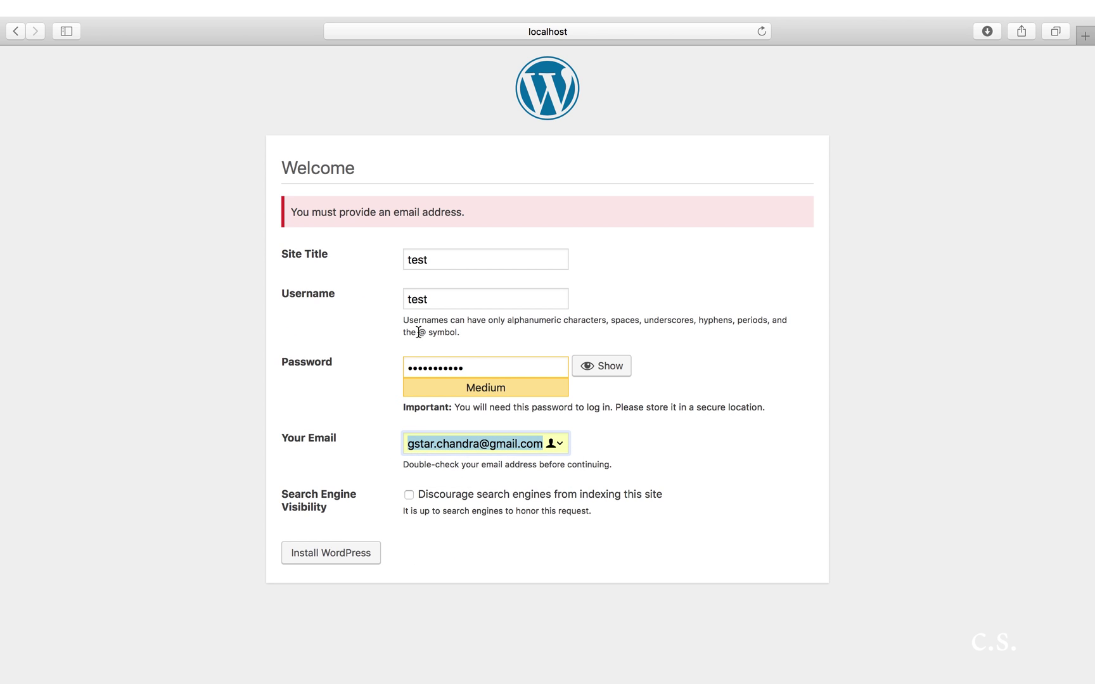
click(473, 370)
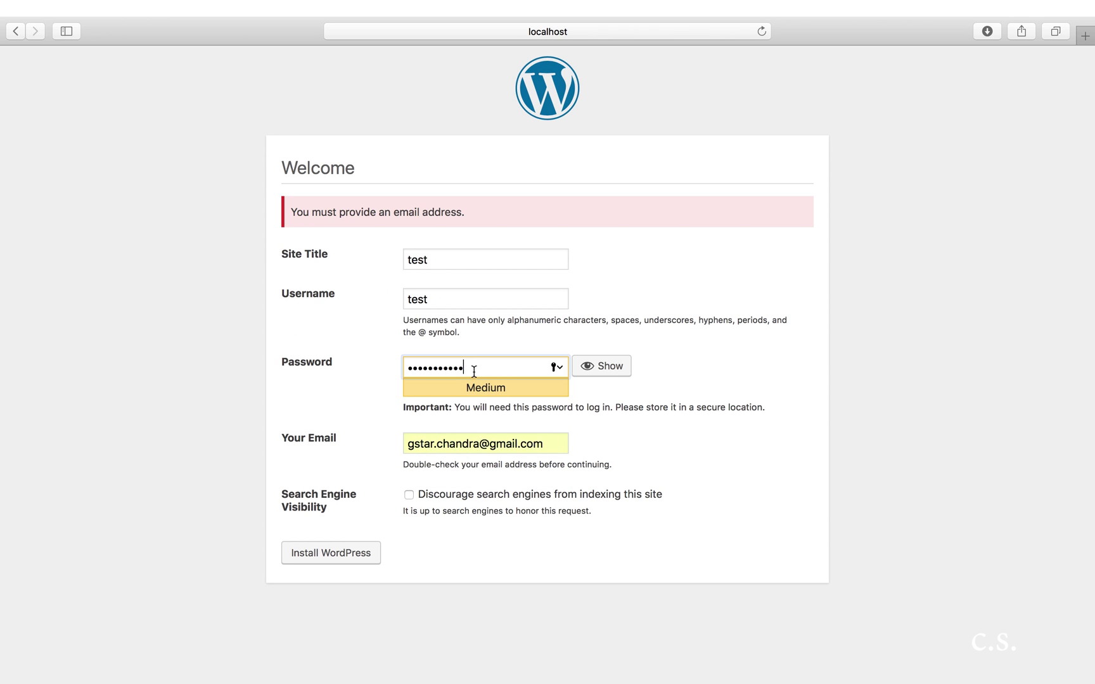
click(365, 555)
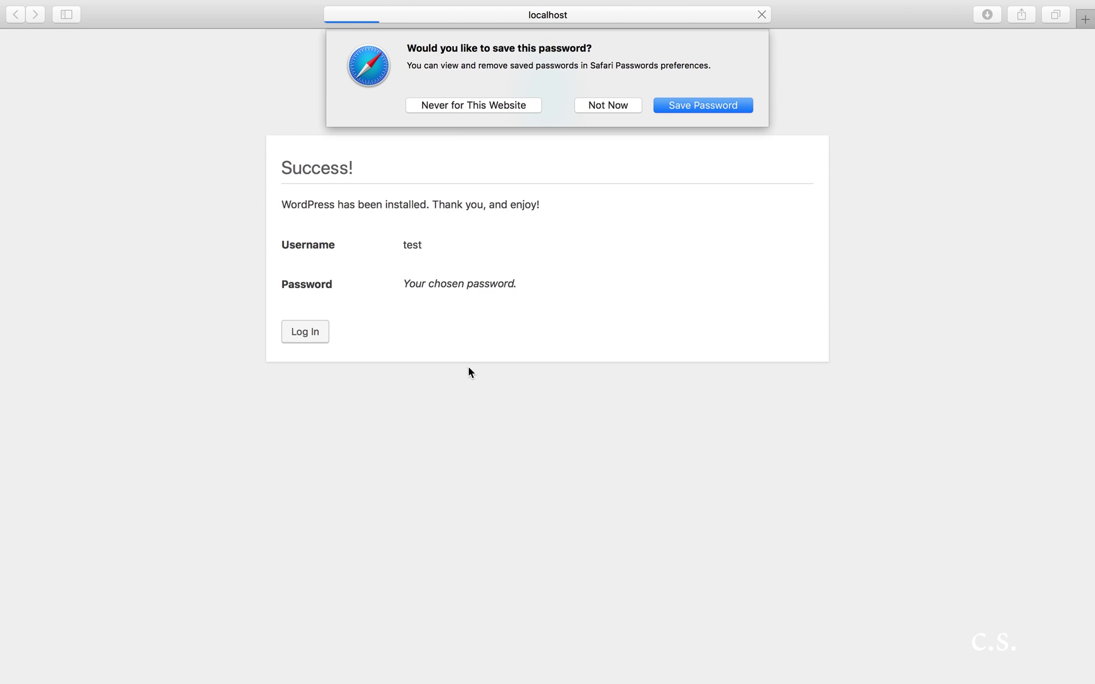
Step: Save the password in Safari, then log in as test using the autofilled password with Remember Me ticked
click(689, 105)
click(305, 337)
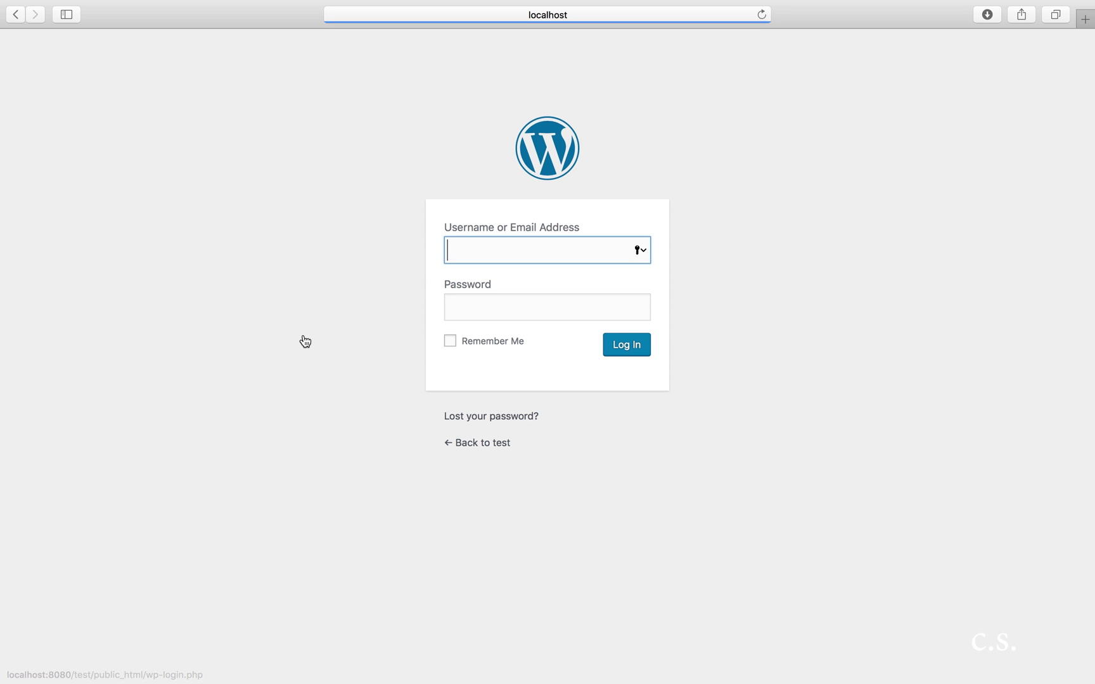
text(t)
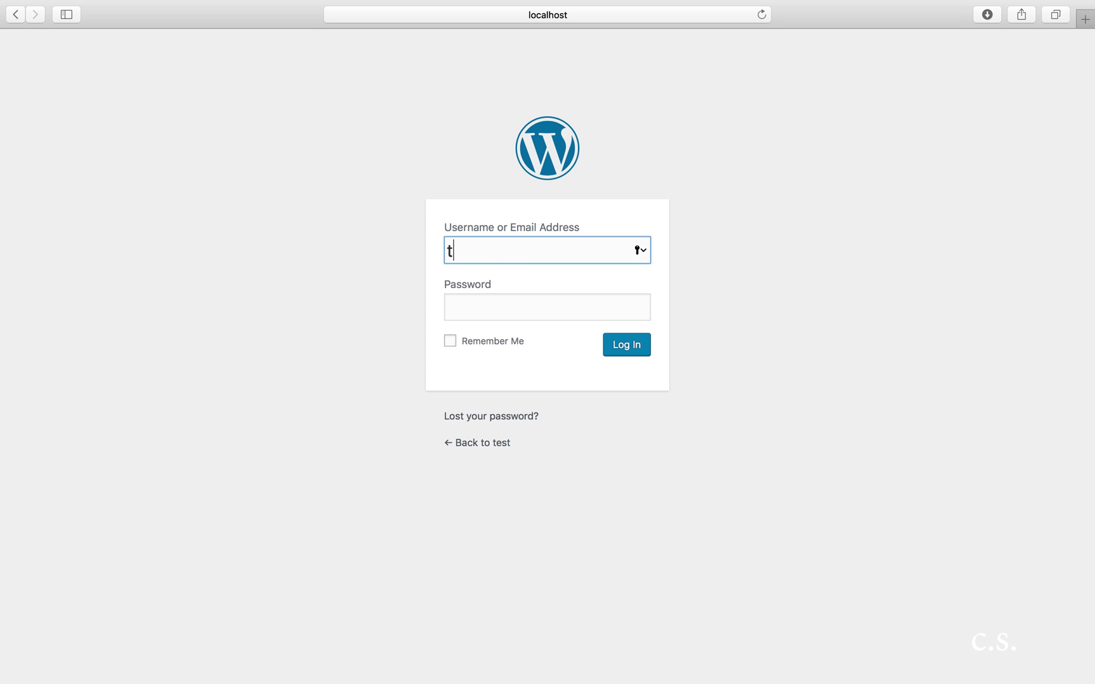
text(est)
click(521, 302)
text(t)
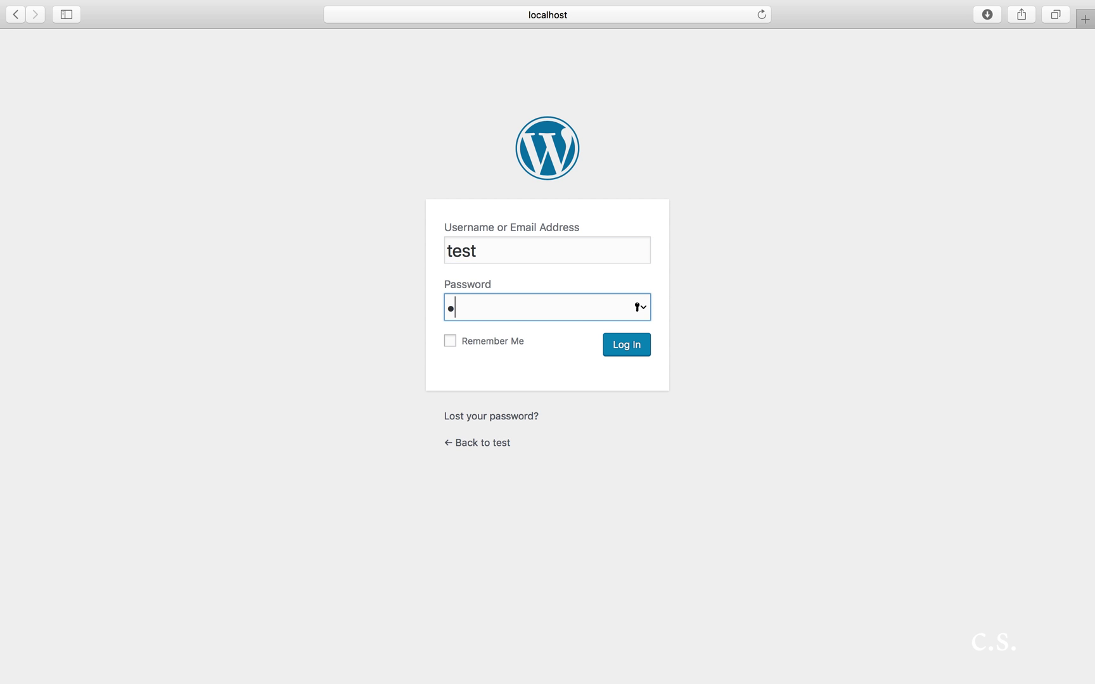
click(640, 309)
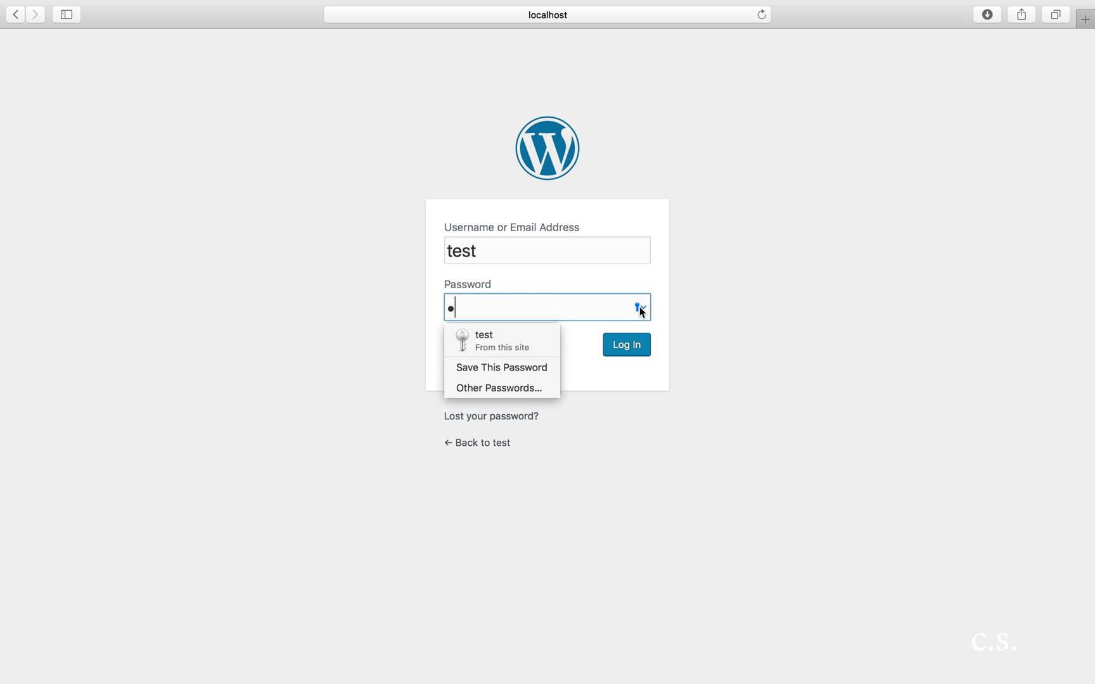
click(522, 351)
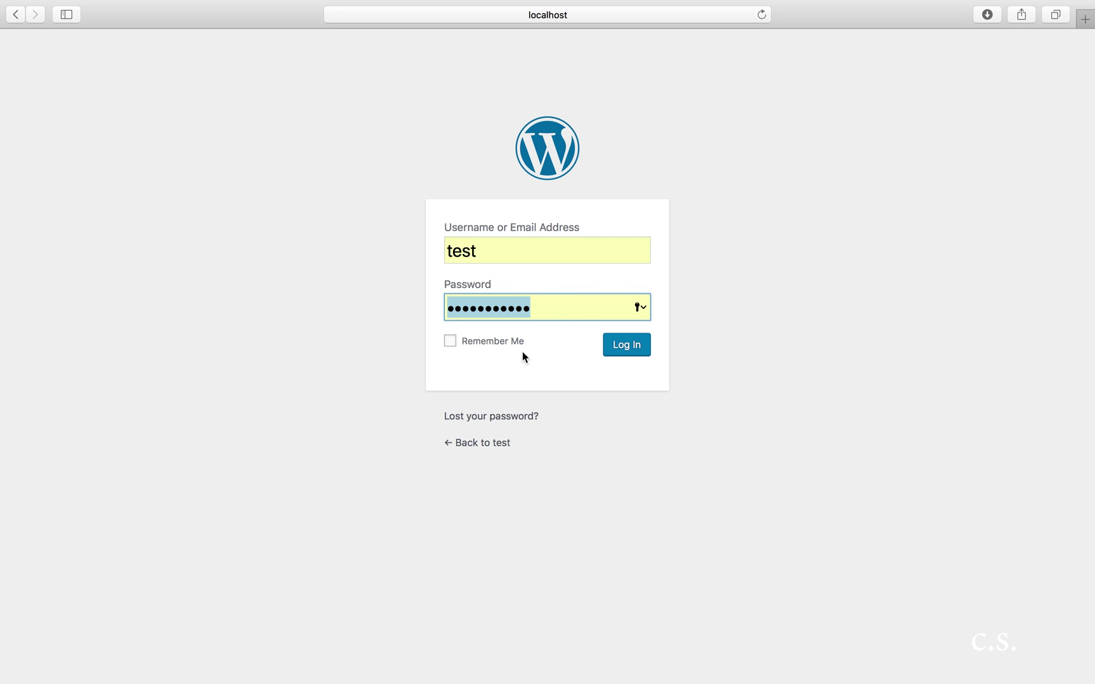
click(483, 349)
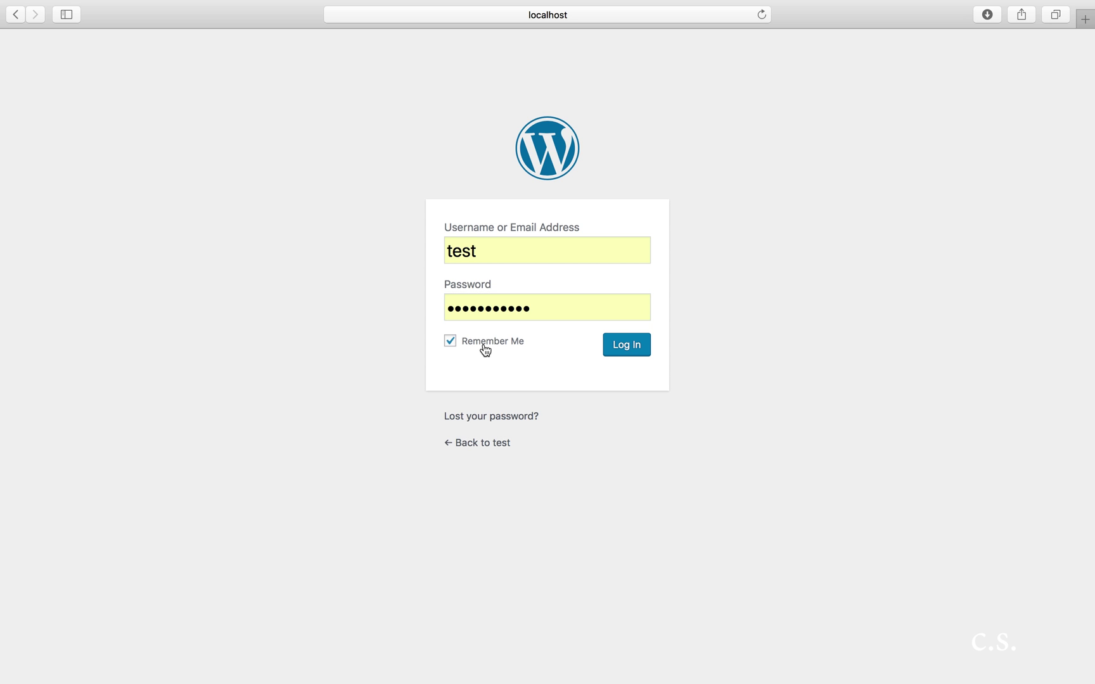
click(614, 350)
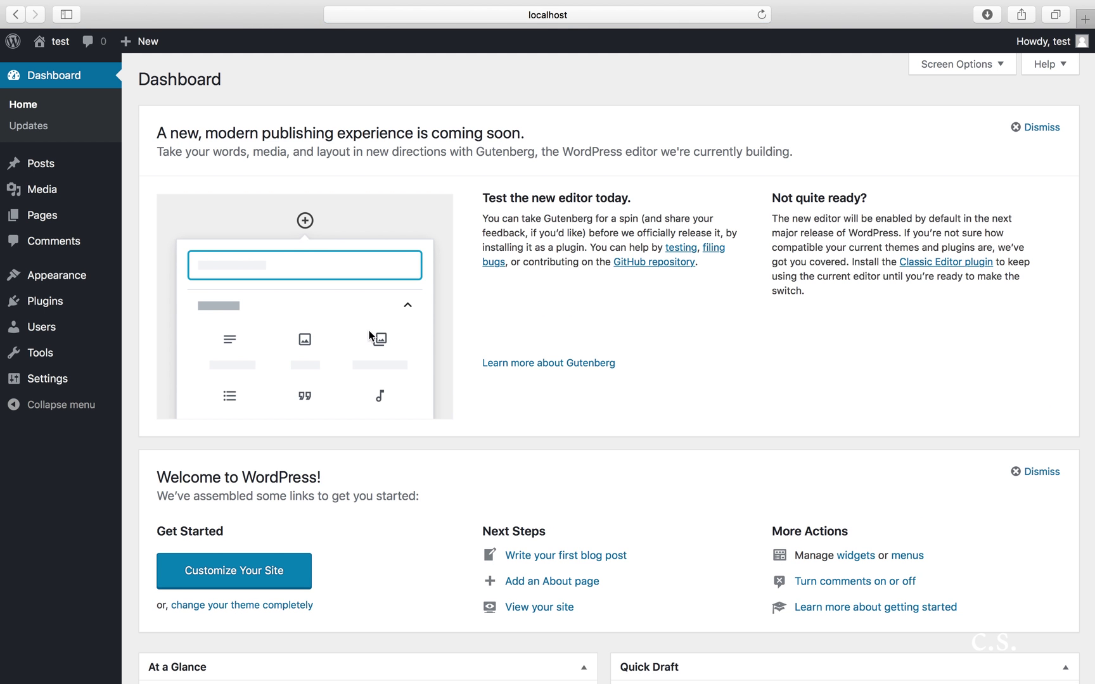
Step: Go to Appearance > Themes and open the site's front page in a new tab
mouse_move(57, 283)
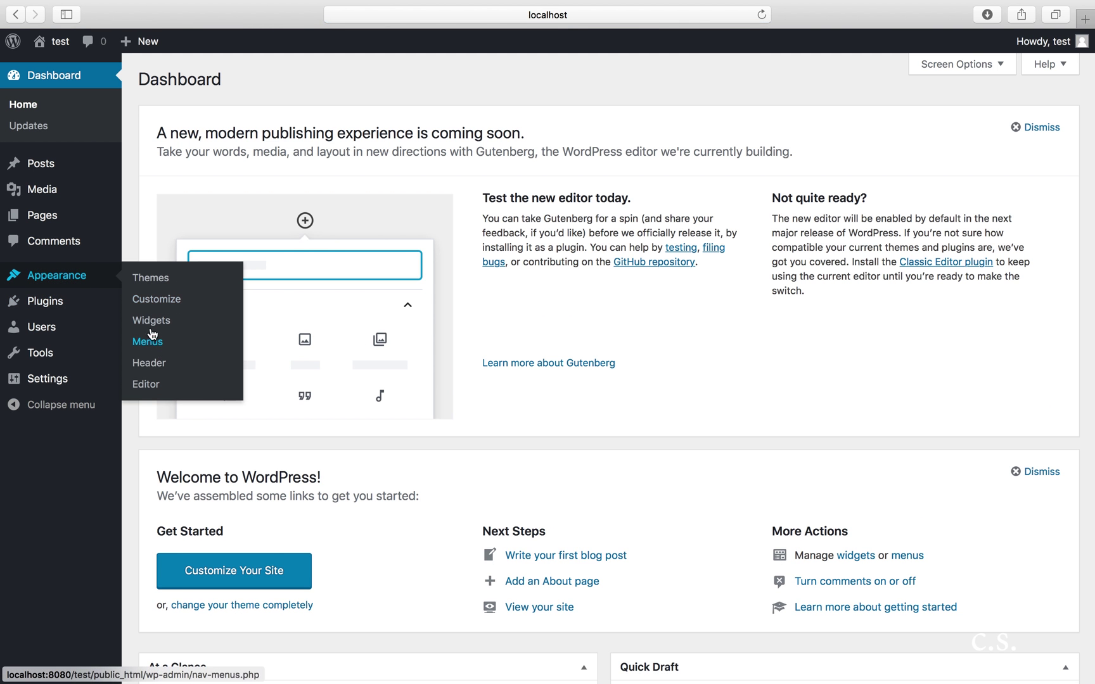
click(142, 281)
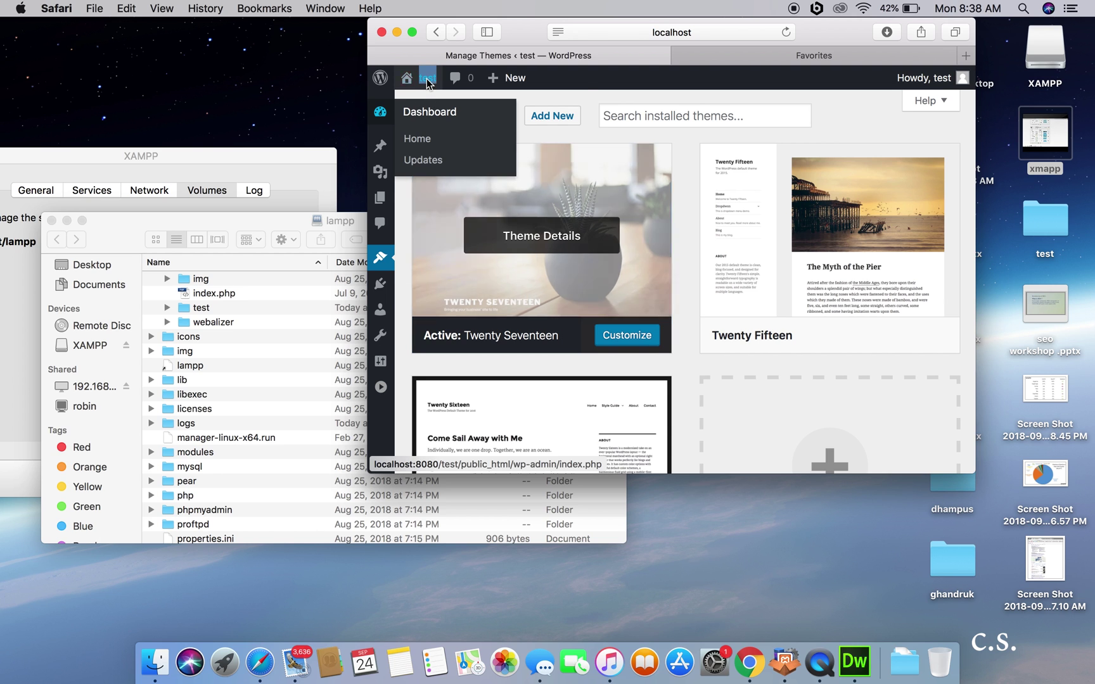
right_click(429, 77)
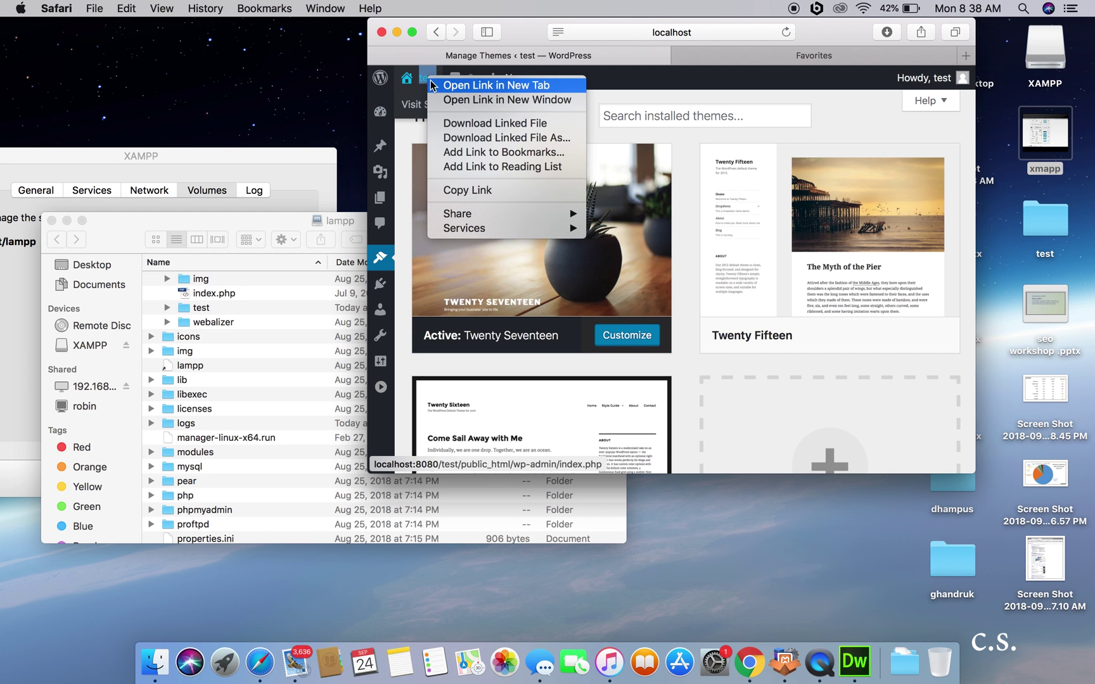
click(435, 85)
Step: Switch to the new front-page tab and scroll down to the Hello world! post
click(411, 31)
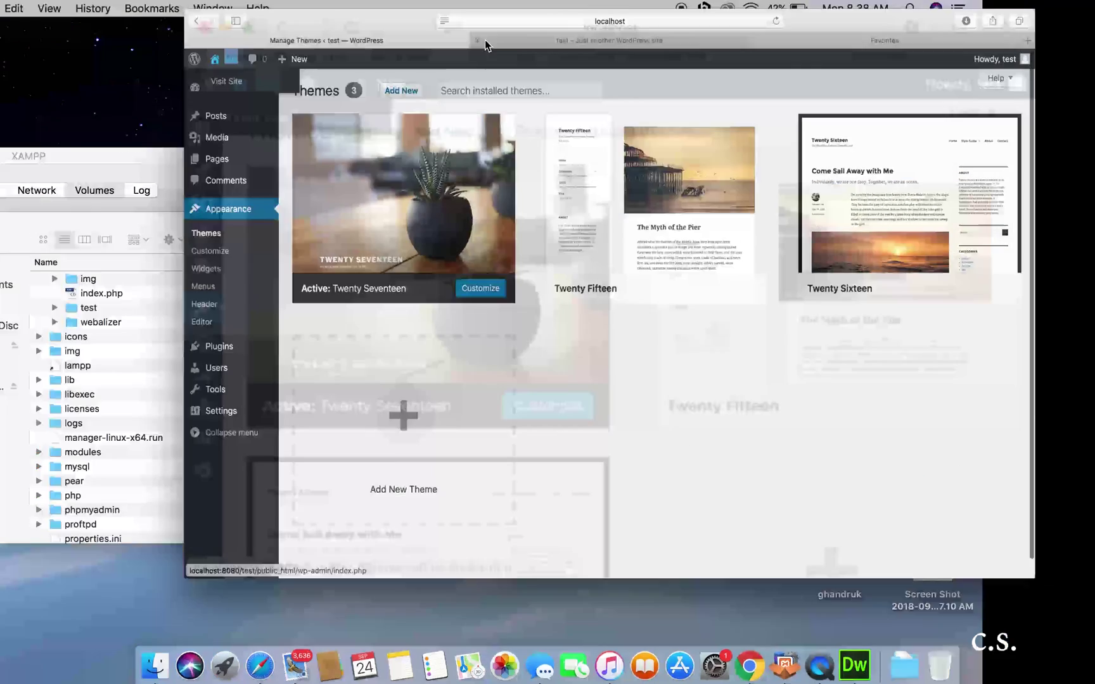
click(551, 36)
scroll(548, 380, down, 5)
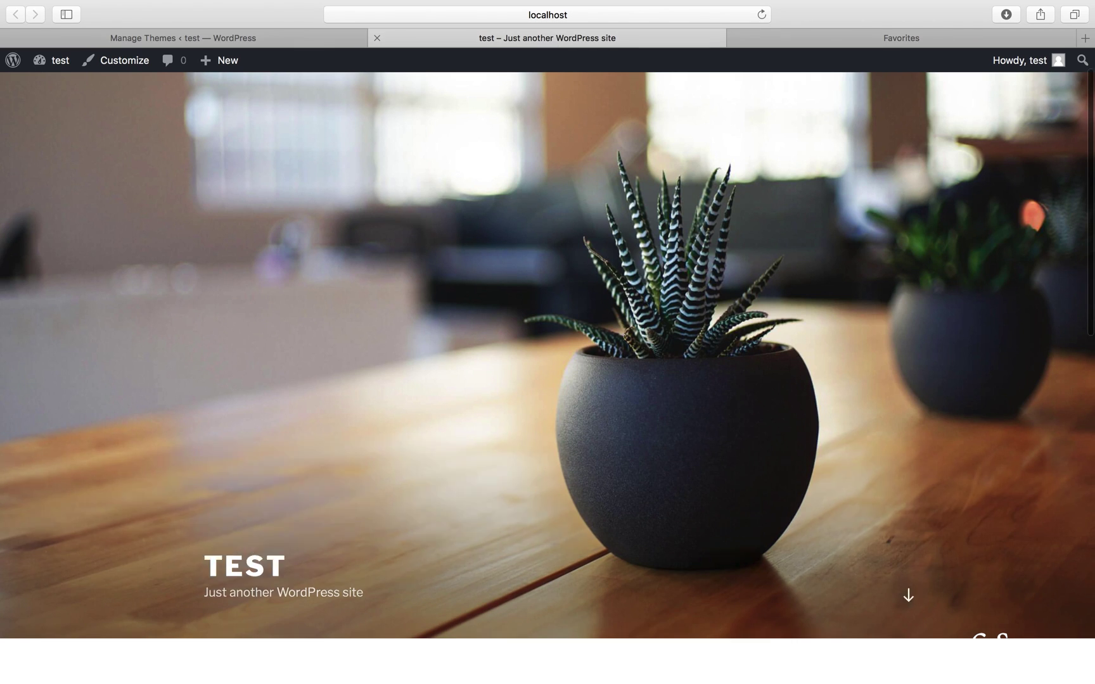
scroll(547, 380, down, 10)
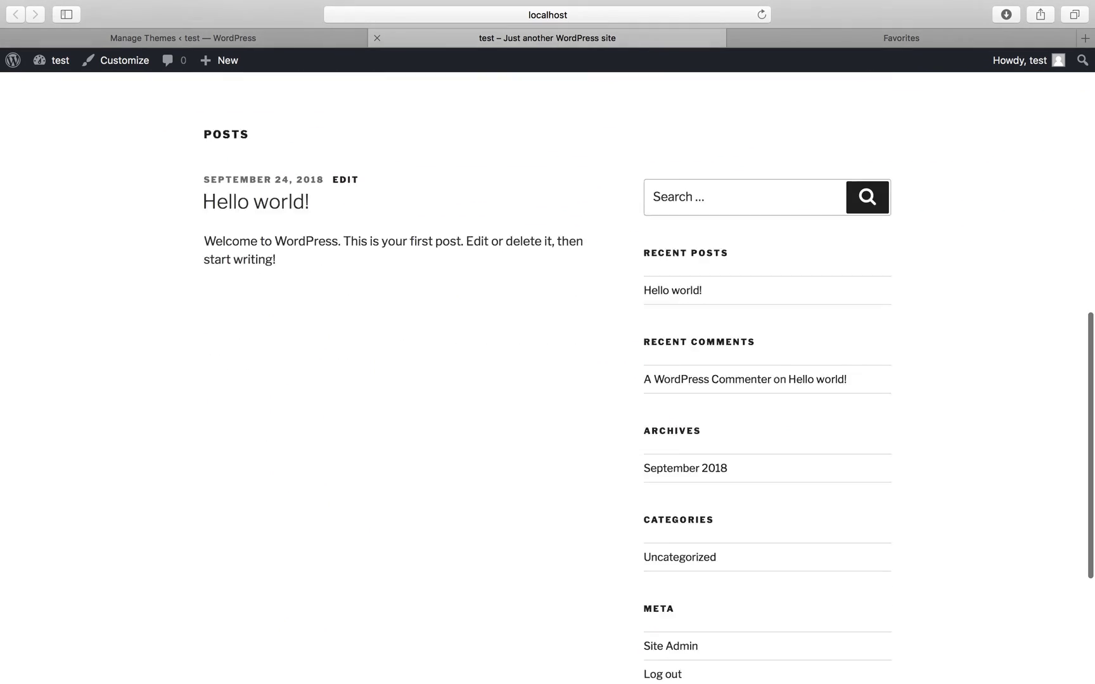